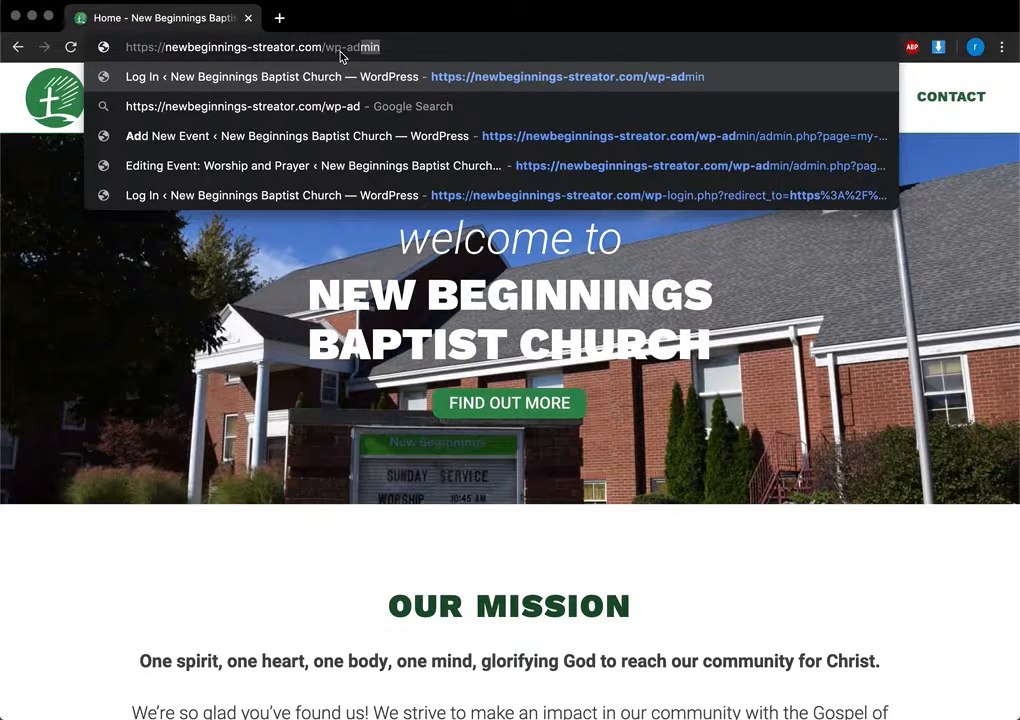
Load the church site's /wp-admin address to bring up the WordPress login page
{"action": "type", "text": "min"}
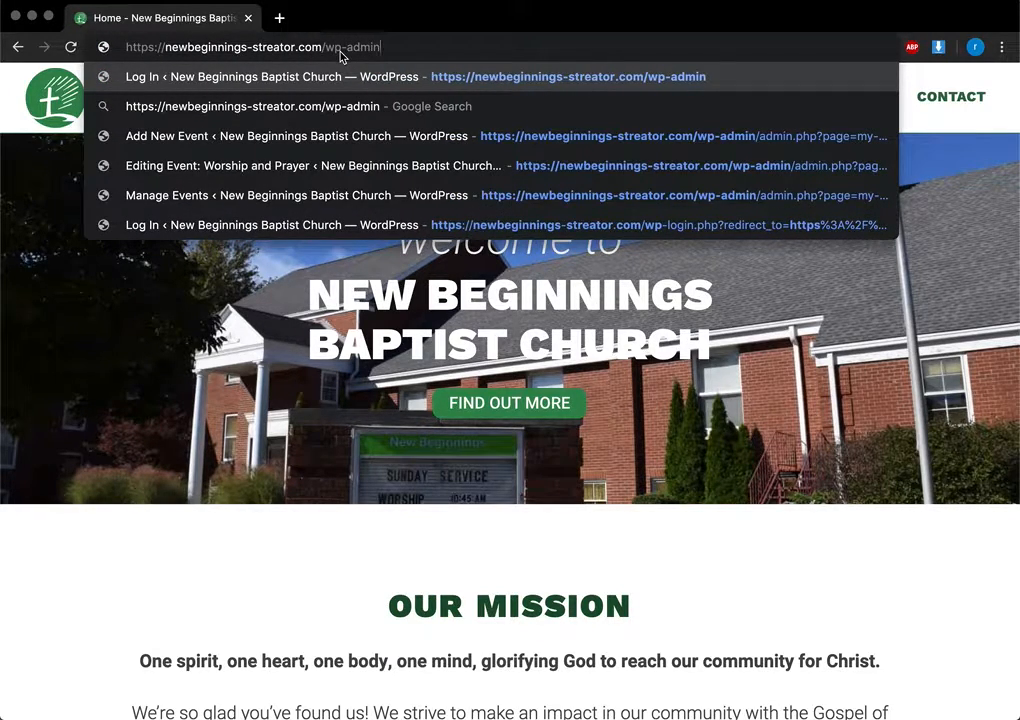
{"action": "key", "text": "Return"}
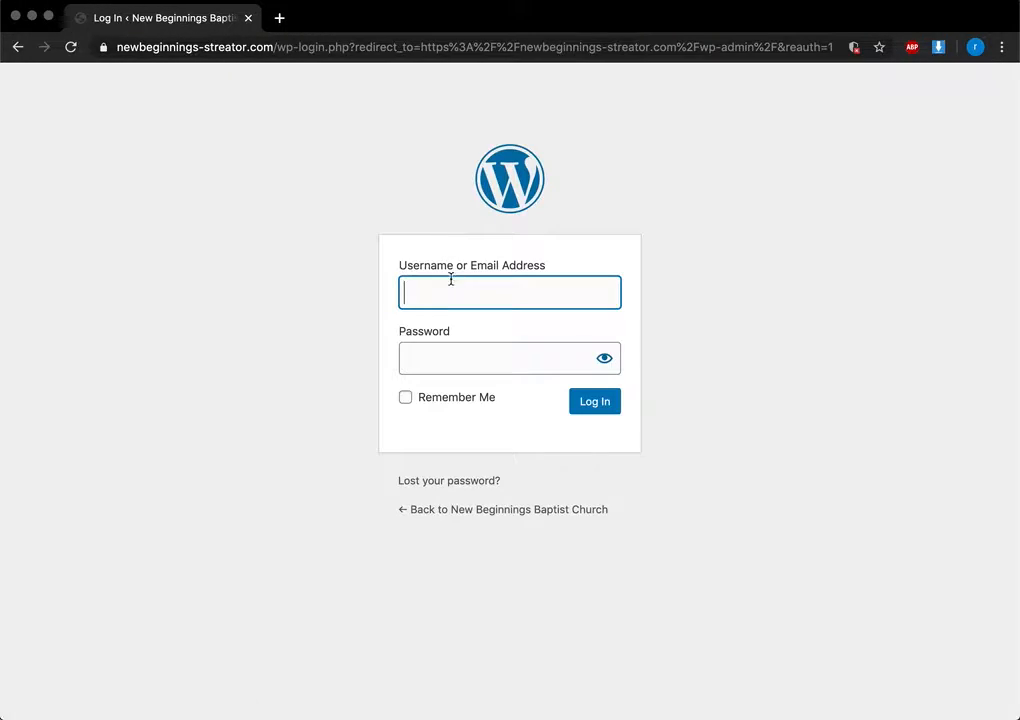
Log in with the saved username and the account password to reach the Dashboard
{"action": "type", "text": "Meg"}
{"action": "key", "text": "Down"}
{"action": "key", "text": "Tab"}
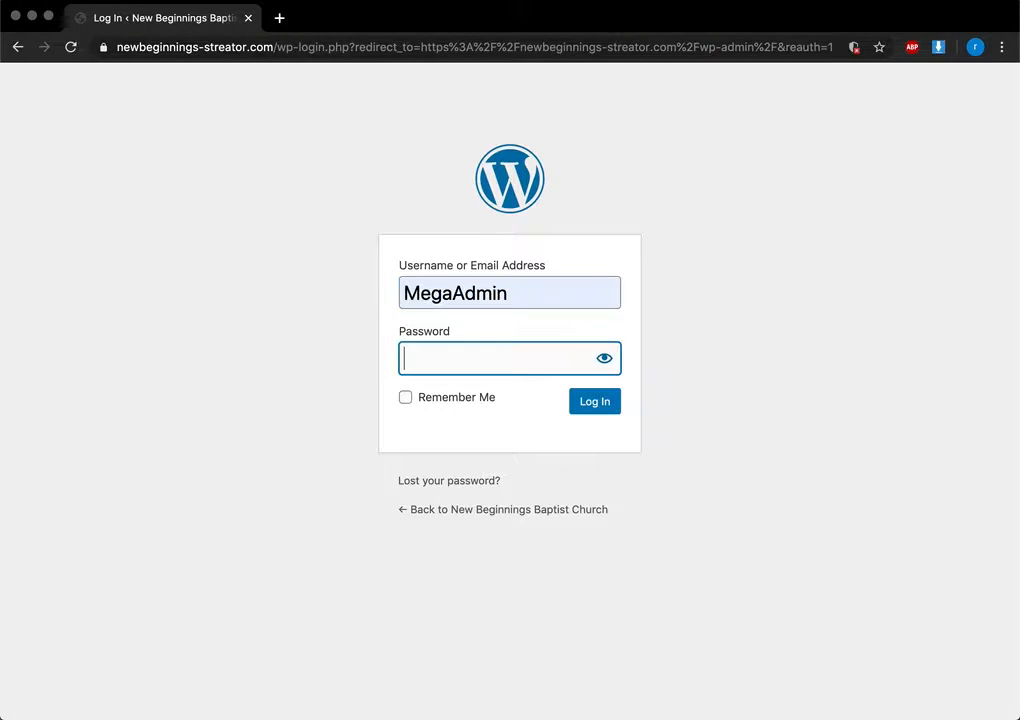
{"action": "key", "text": "super+v"}
{"action": "left_click", "coordinate": [609, 403]}
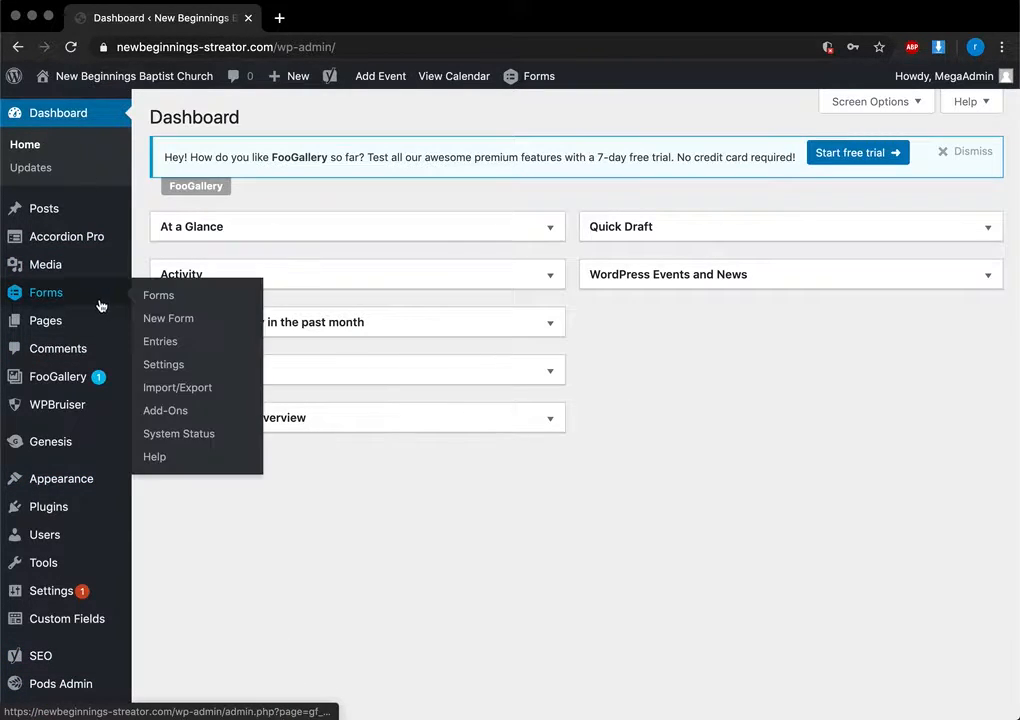
Open Dashboard > Updates and tick, then untick, Select All for the Custom Facebook Feed Pro Smash update
{"action": "left_click", "coordinate": [40, 170]}
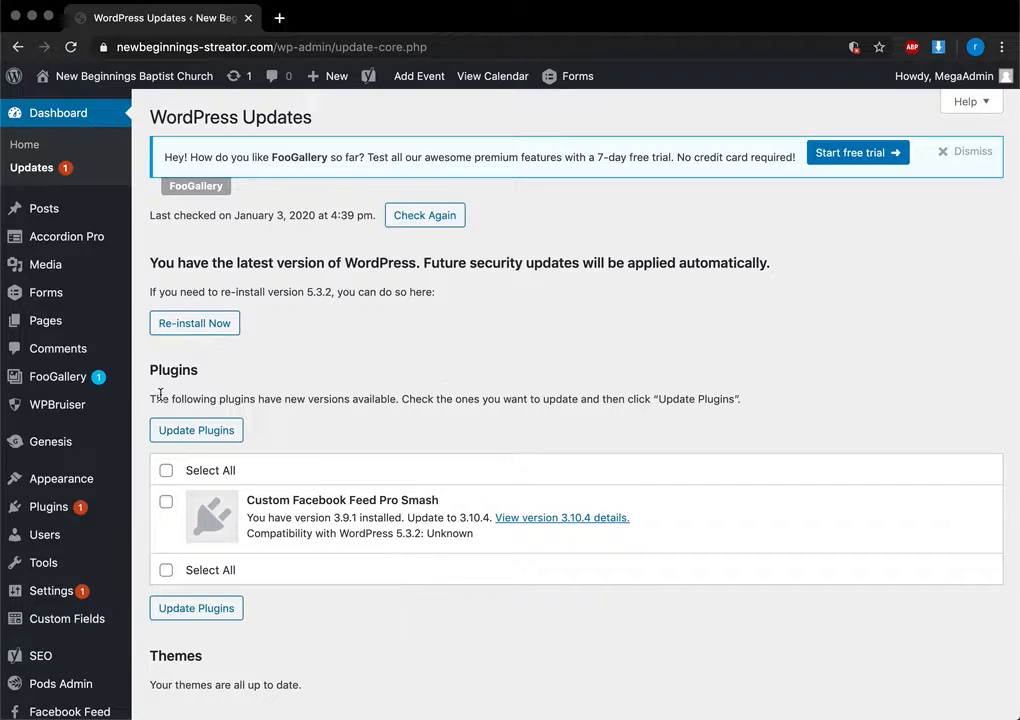
{"action": "left_click", "coordinate": [166, 471]}
{"action": "left_click", "coordinate": [167, 471]}
Open the Media Library with the Add New upload area showing
{"action": "left_click", "coordinate": [62, 275]}
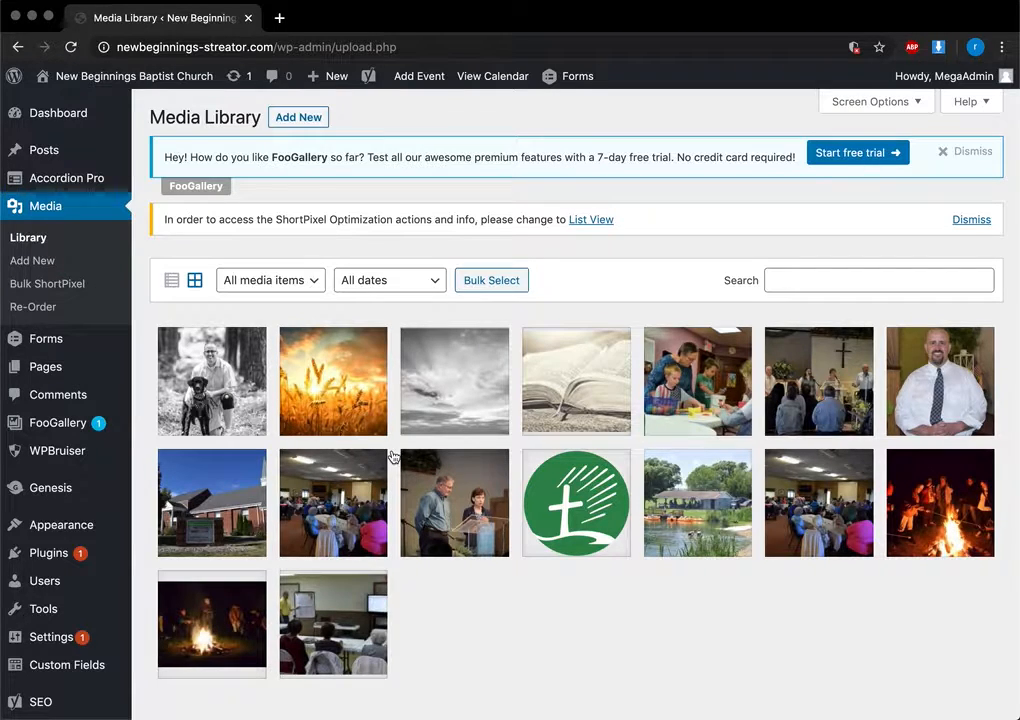
{"action": "left_click", "coordinate": [295, 117]}
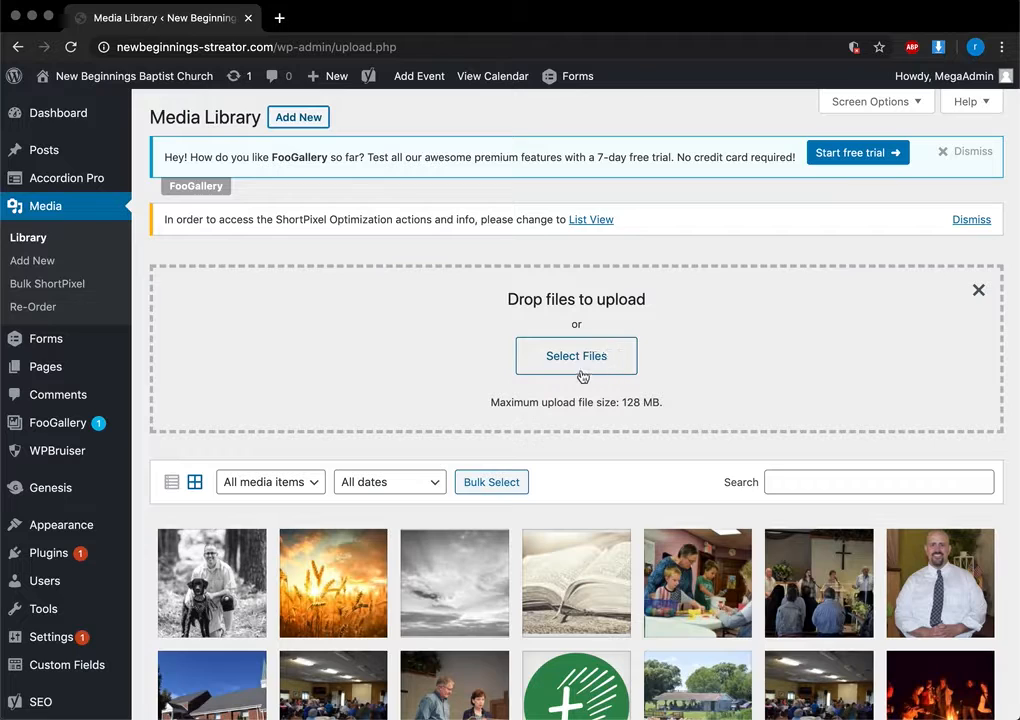
{"action": "scroll", "coordinate": [574, 373], "scroll_direction": "down", "scroll_amount": 3}
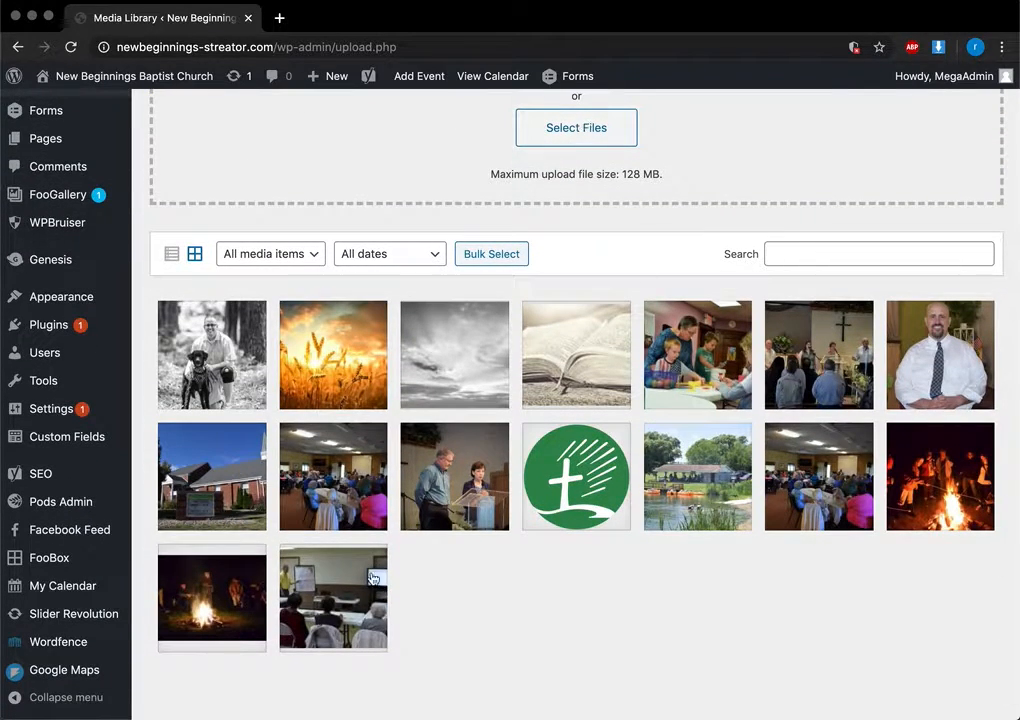
Review the Sunday-school-crafts.jpg attachment details, then close them
{"action": "left_click", "coordinate": [671, 380]}
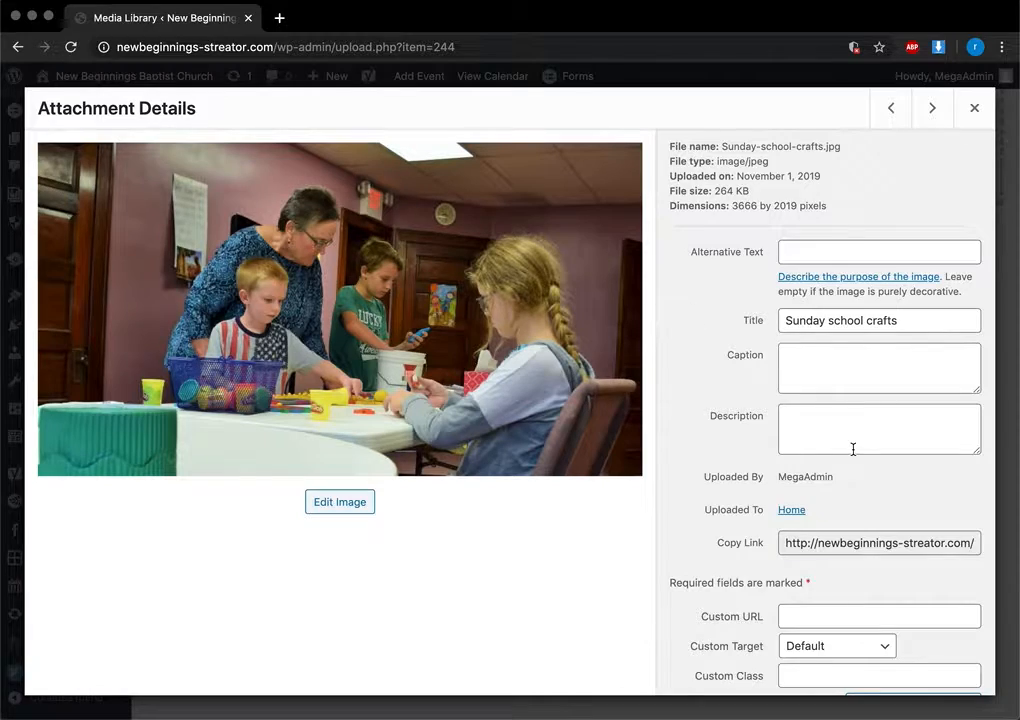
{"action": "scroll", "coordinate": [853, 449], "scroll_direction": "down", "scroll_amount": 5}
{"action": "scroll", "coordinate": [854, 455], "scroll_direction": "up", "scroll_amount": 5}
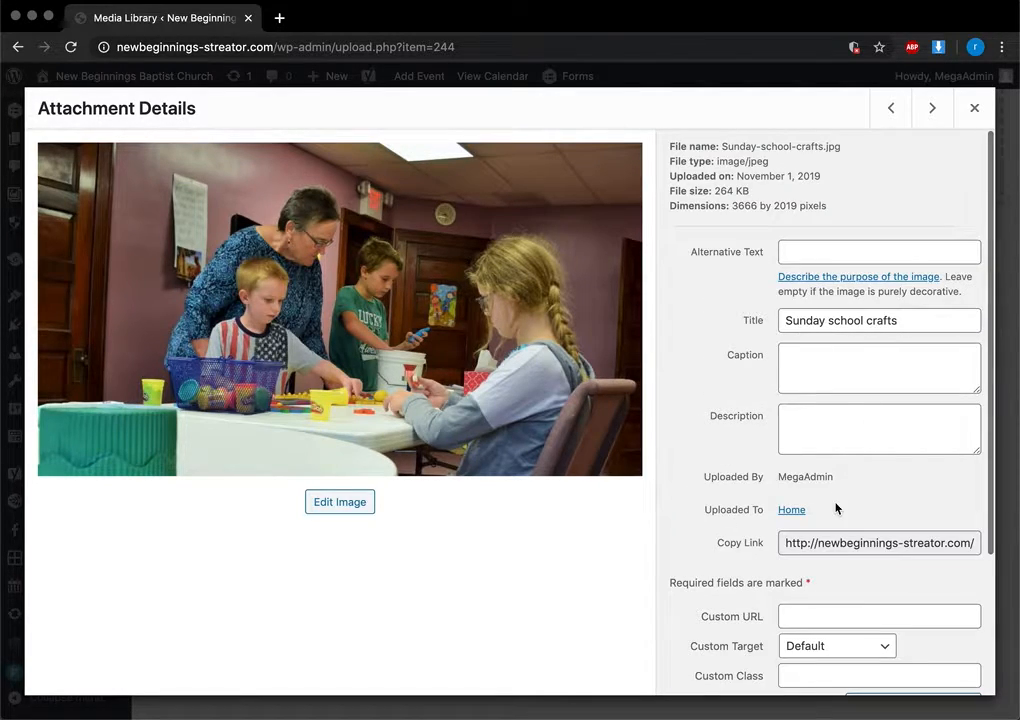
{"action": "left_click", "coordinate": [976, 112]}
{"action": "scroll", "coordinate": [583, 240], "scroll_direction": "up", "scroll_amount": 3}
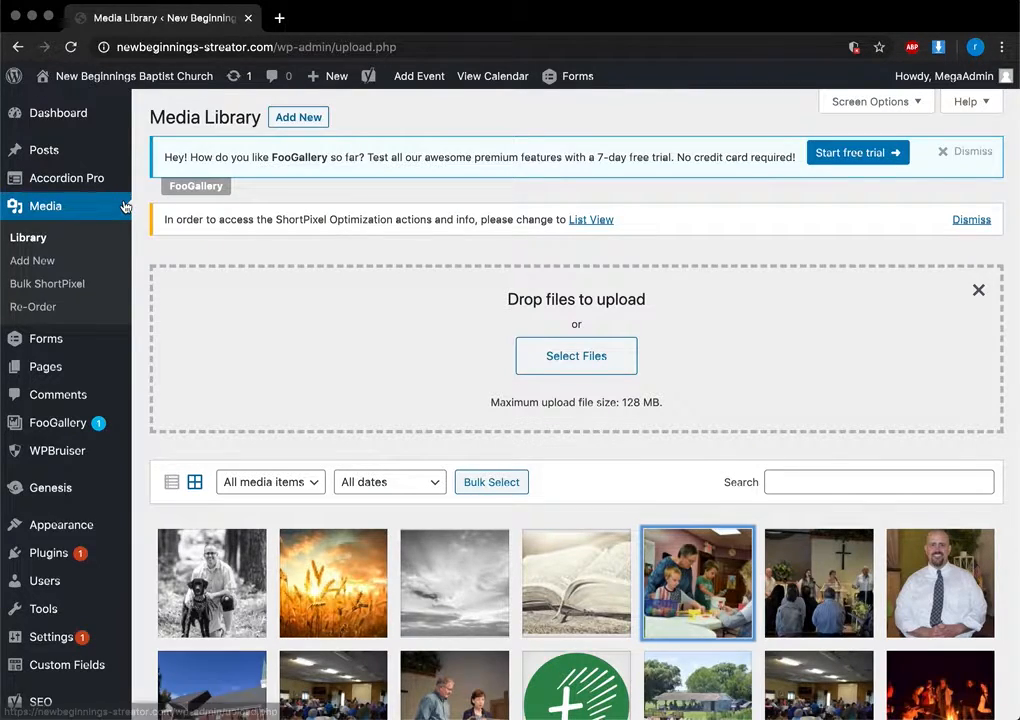
{"action": "left_click", "coordinate": [53, 356]}
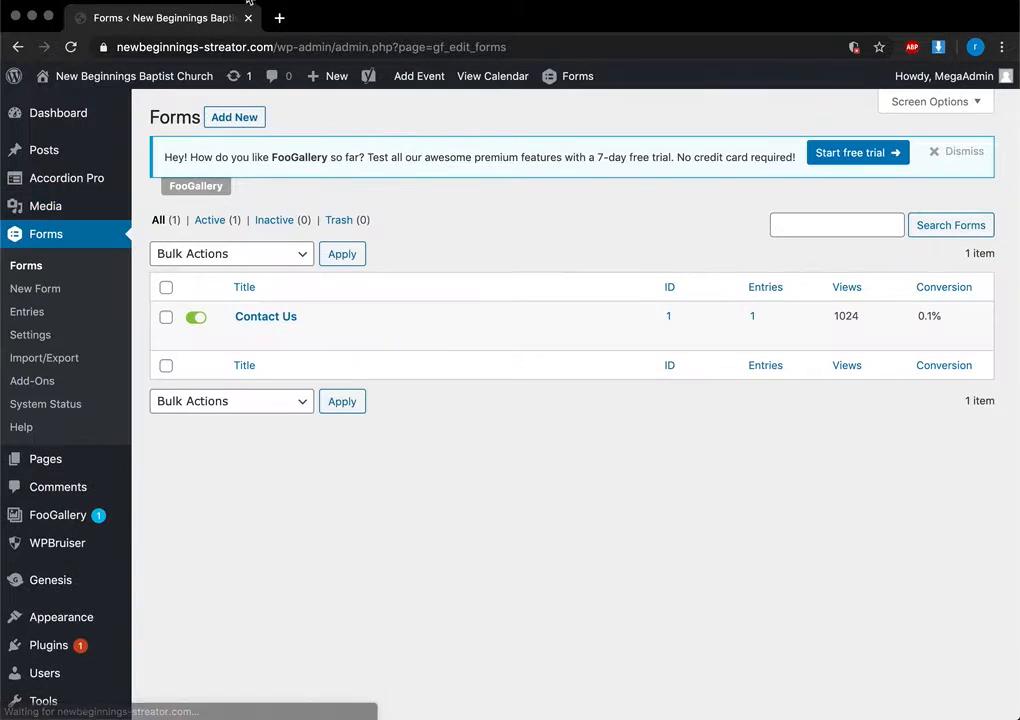
Load newbeginnings-streator.com in a new tab, then open the Contact Us form for editing
{"action": "left_click", "coordinate": [279, 17]}
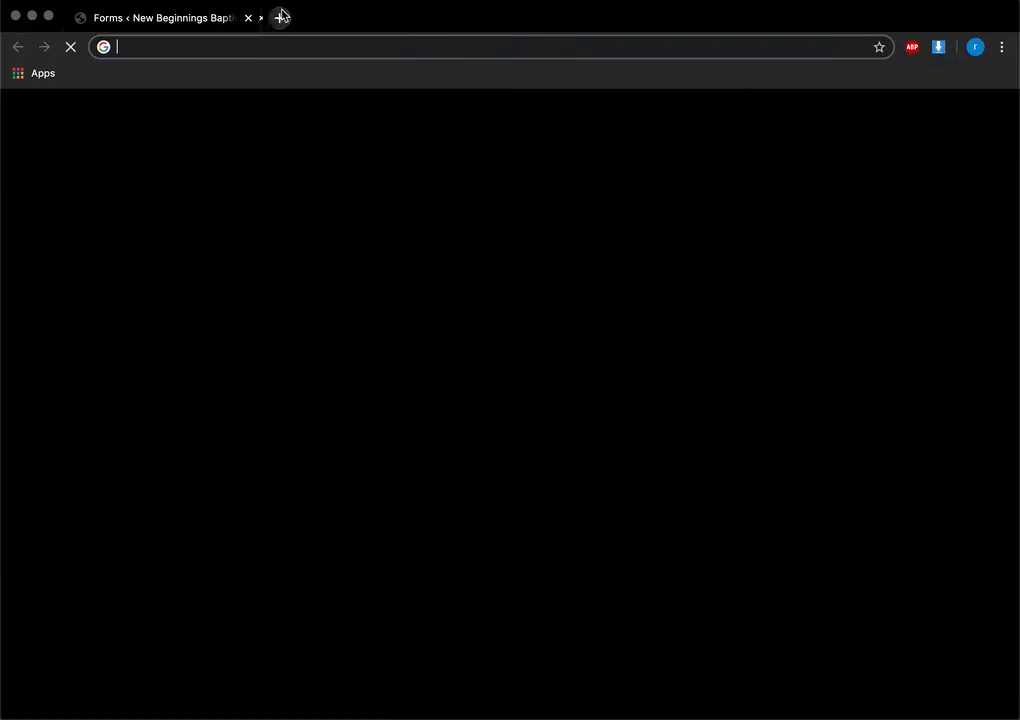
{"action": "type", "text": "newbeginnings-streator.com"}
{"action": "key", "text": "Return"}
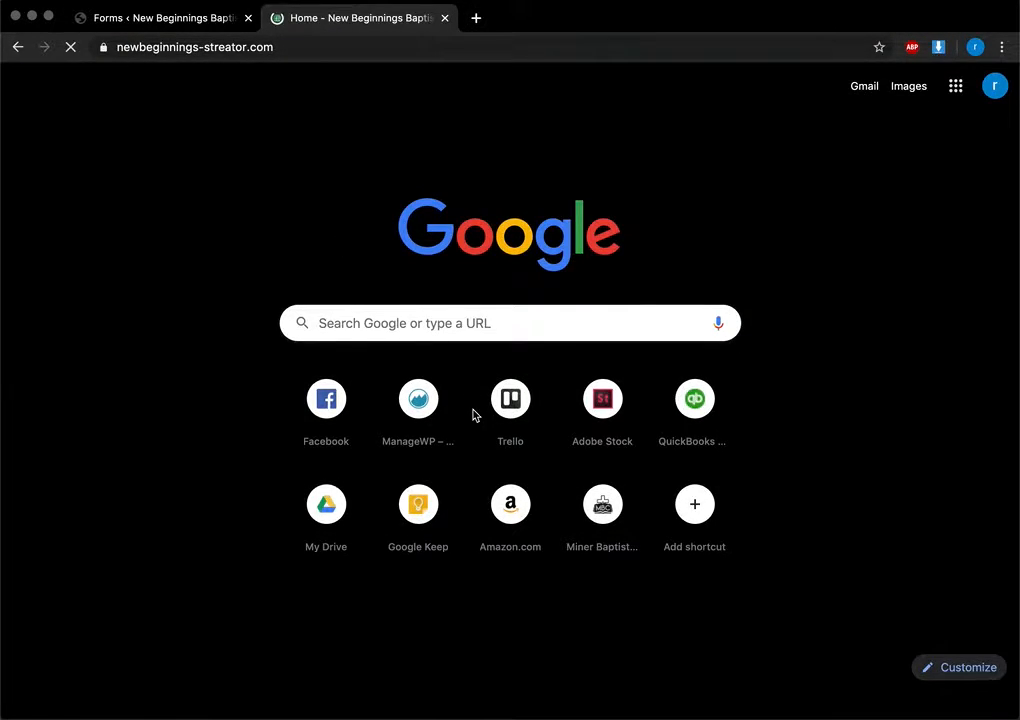
{"action": "scroll", "coordinate": [463, 478], "scroll_direction": "down", "scroll_amount": 20}
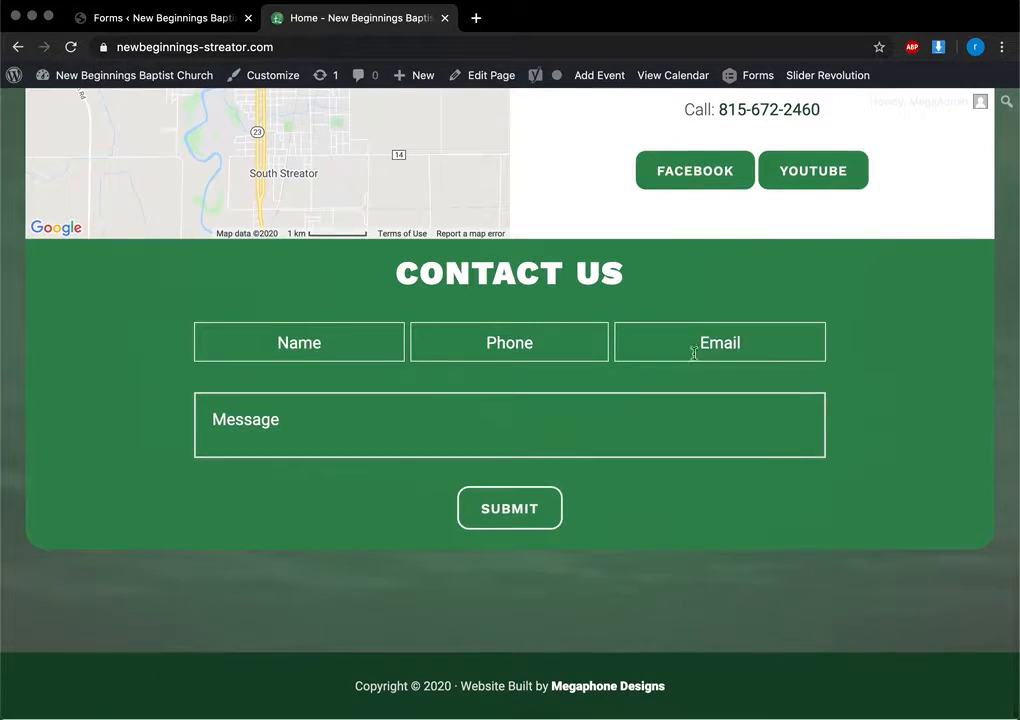
{"action": "left_click", "coordinate": [222, 12]}
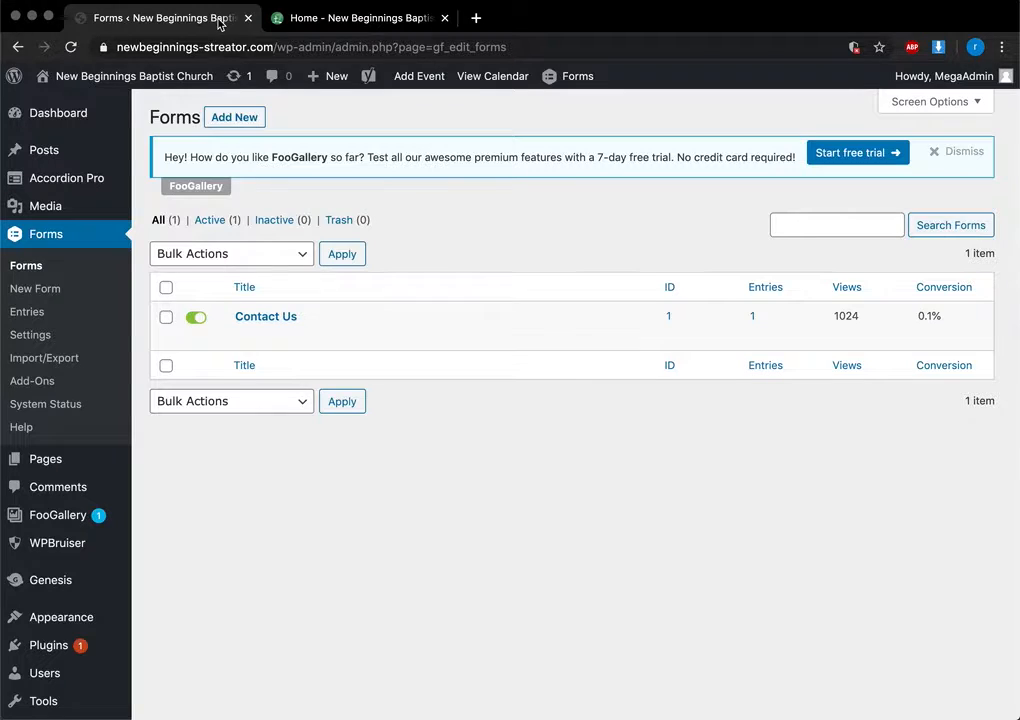
{"action": "left_click", "coordinate": [264, 318]}
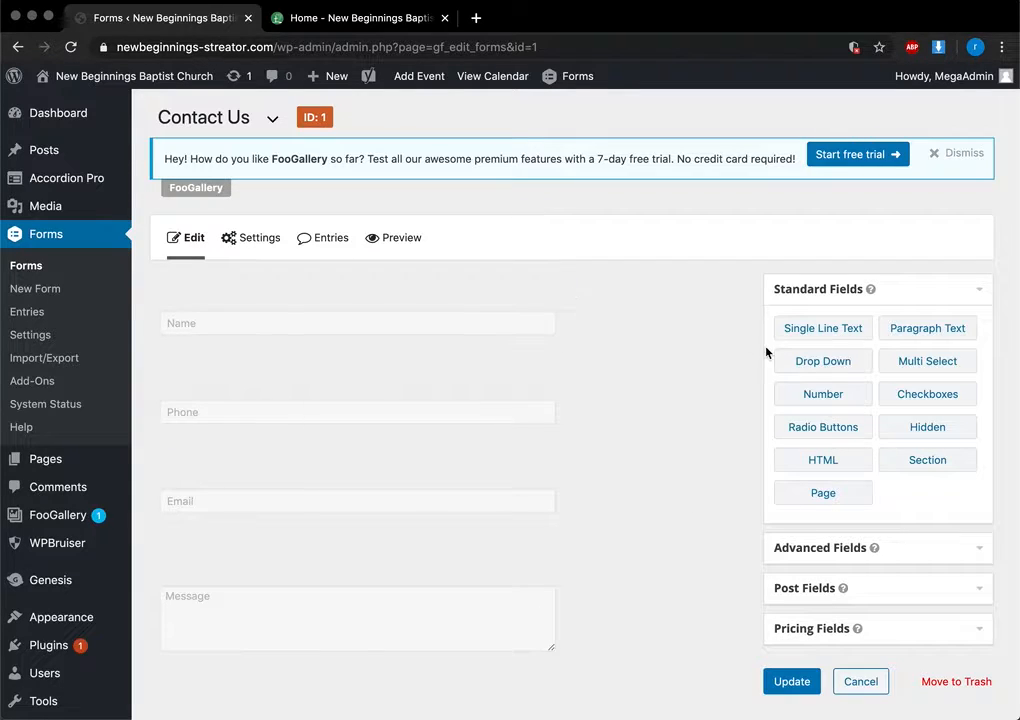
Add an Address field from Advanced Fields and move it above Email
{"action": "left_click", "coordinate": [977, 294]}
{"action": "left_click", "coordinate": [979, 337]}
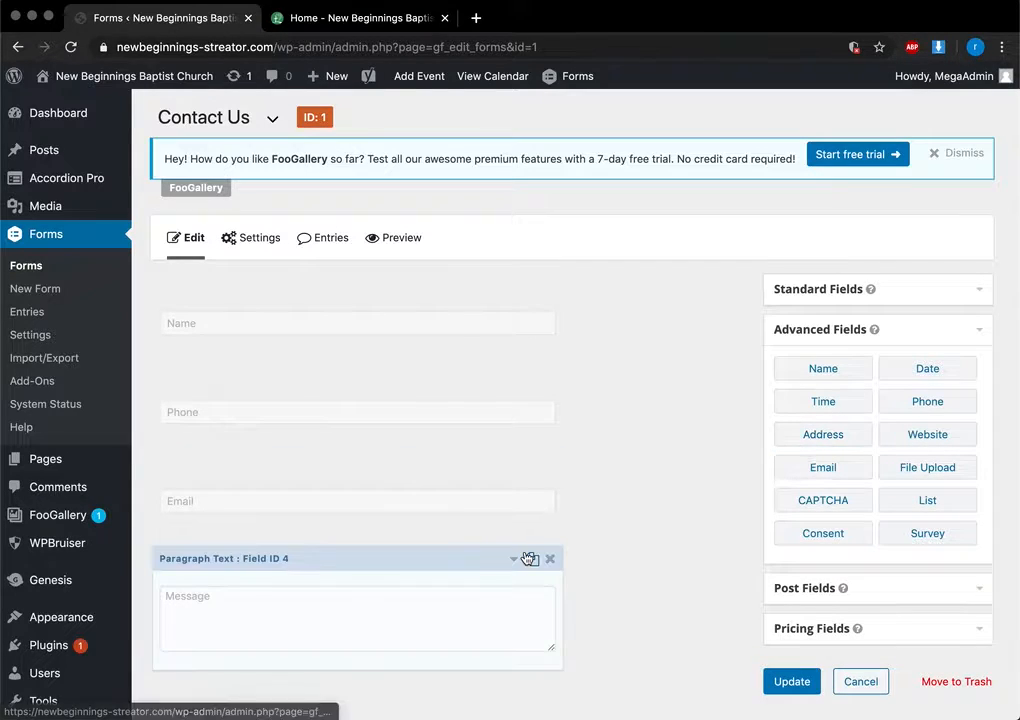
{"action": "scroll", "coordinate": [497, 552], "scroll_direction": "down", "scroll_amount": 2}
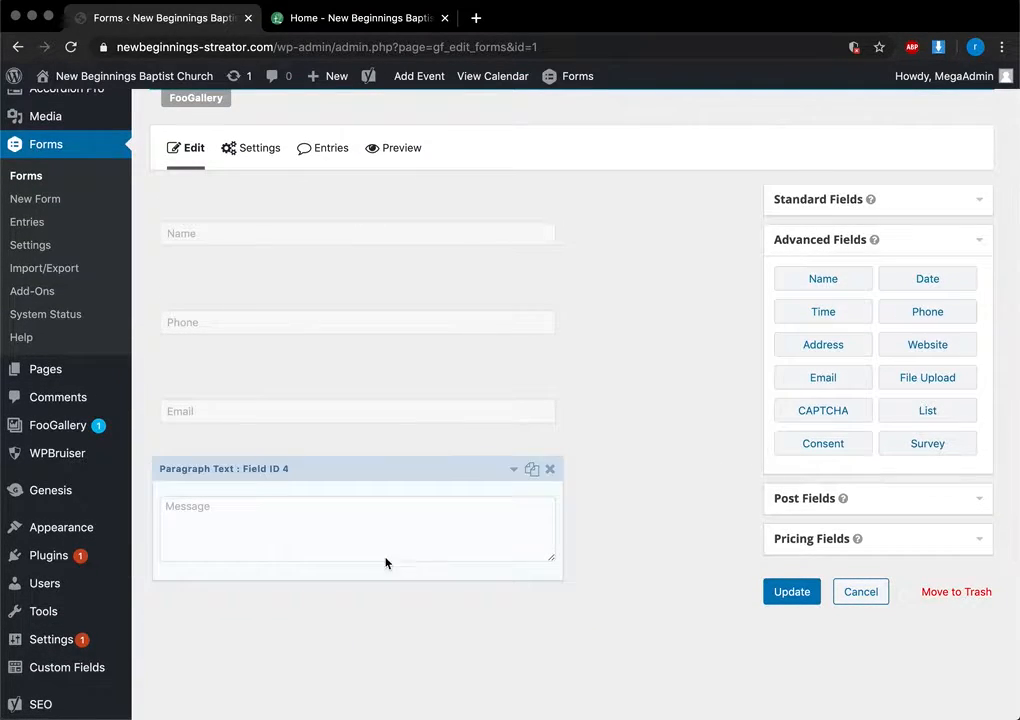
{"action": "left_click", "coordinate": [823, 345]}
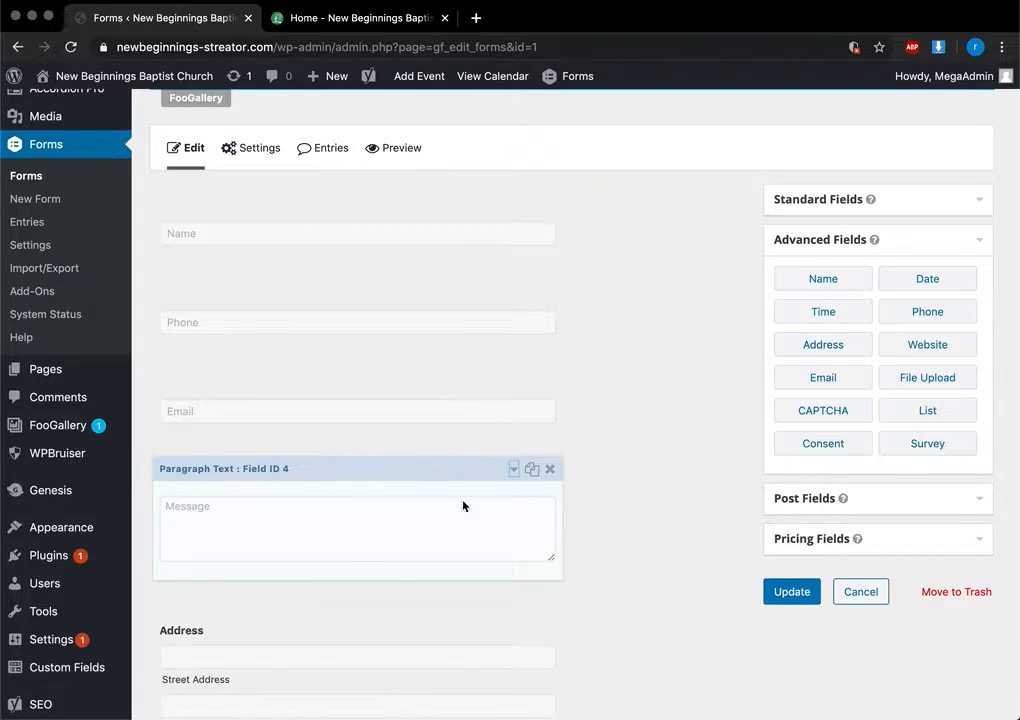
{"action": "left_click_drag", "start_coordinate": [287, 599], "coordinate": [287, 362]}
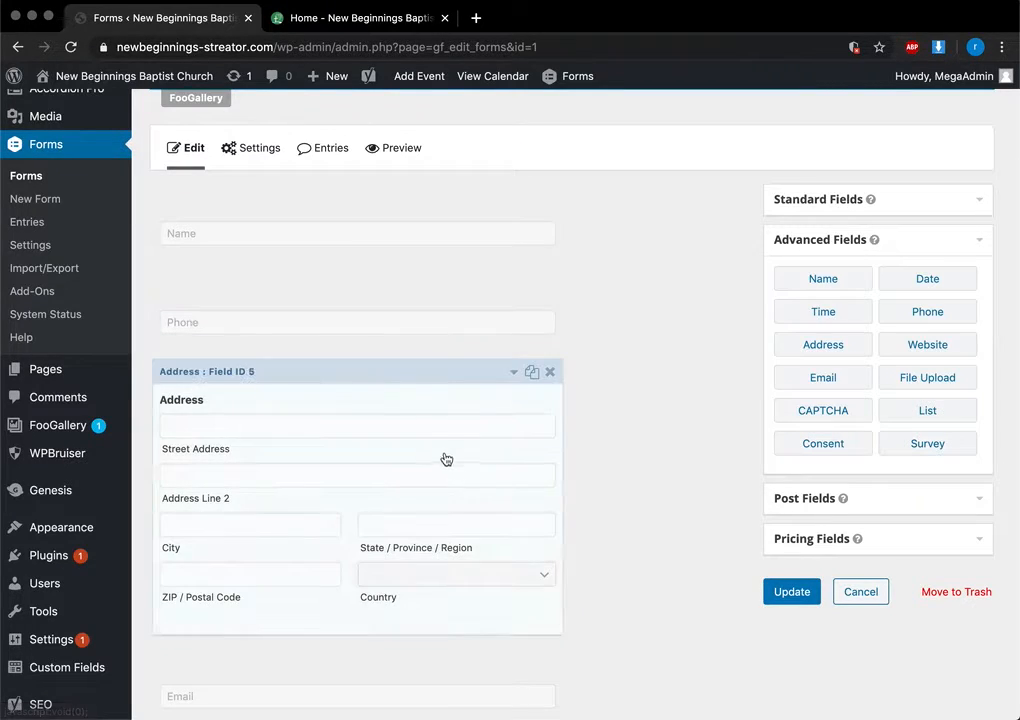
Hide the Address field's Address Line 2 and Country inputs, then collapse its settings
{"action": "left_click", "coordinate": [519, 372]}
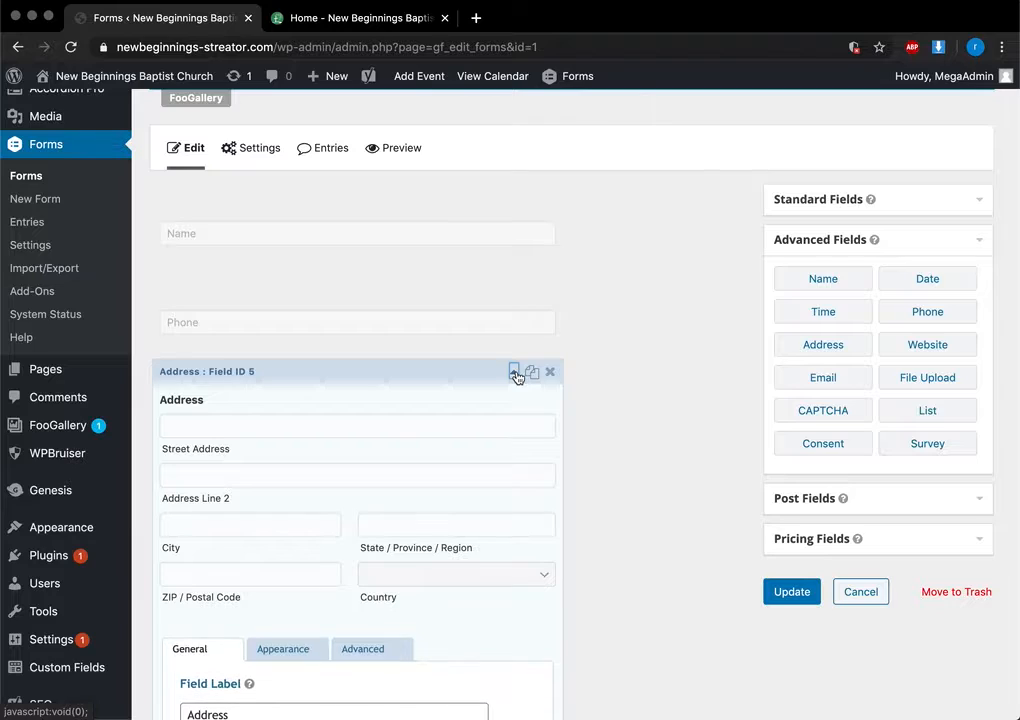
{"action": "scroll", "coordinate": [519, 375], "scroll_direction": "down", "scroll_amount": 3}
{"action": "scroll", "coordinate": [247, 604], "scroll_direction": "down", "scroll_amount": 2}
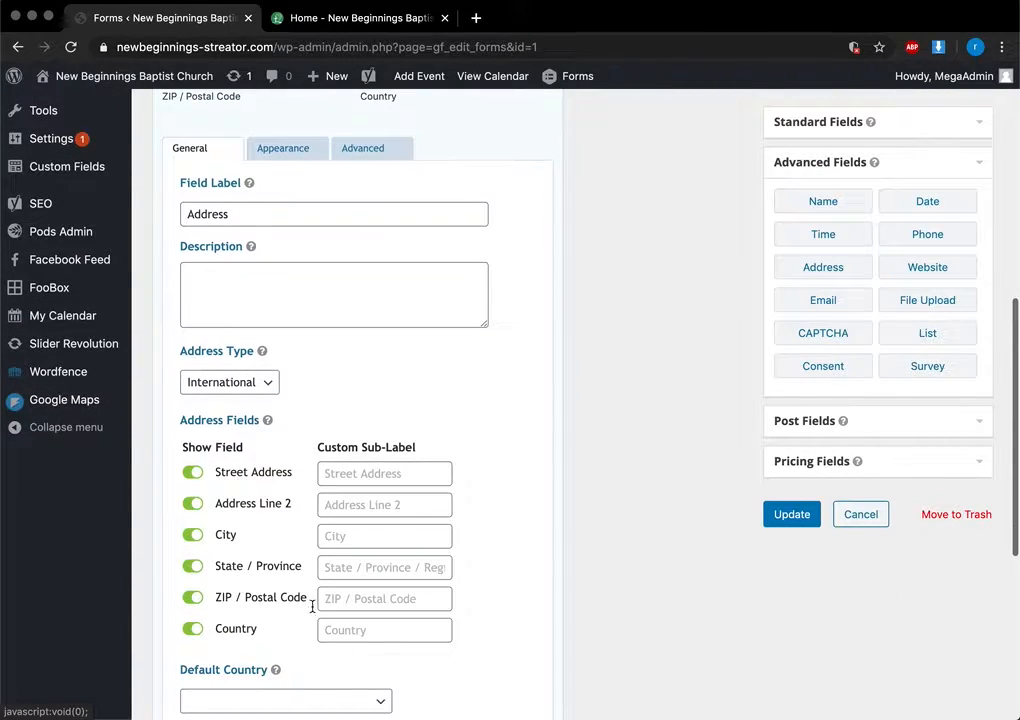
{"action": "left_click", "coordinate": [192, 504]}
{"action": "scroll", "coordinate": [192, 508], "scroll_direction": "down", "scroll_amount": 1}
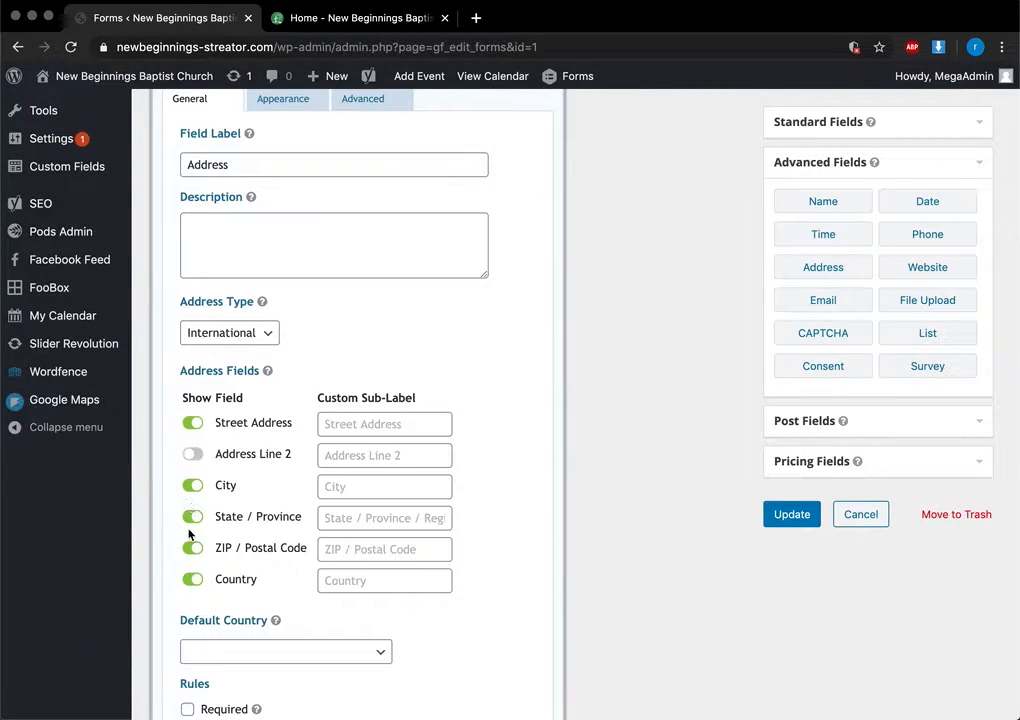
{"action": "left_click", "coordinate": [192, 579]}
{"action": "scroll", "coordinate": [206, 389], "scroll_direction": "up", "scroll_amount": 4}
{"action": "scroll", "coordinate": [350, 403], "scroll_direction": "down", "scroll_amount": 1}
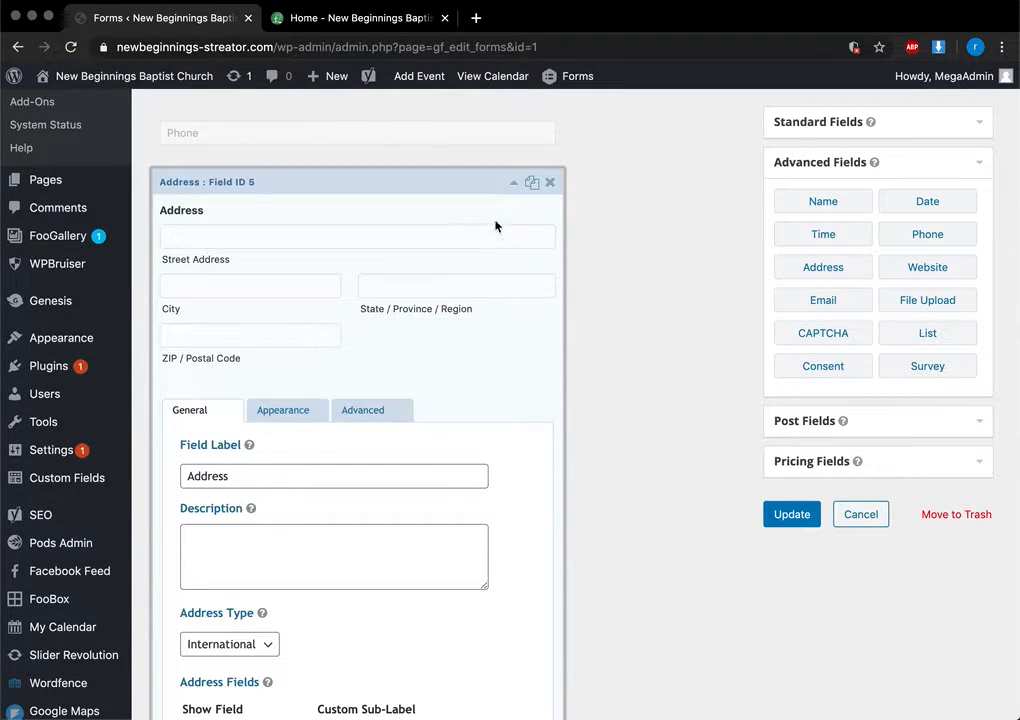
{"action": "left_click", "coordinate": [513, 185]}
{"action": "scroll", "coordinate": [512, 184], "scroll_direction": "up", "scroll_amount": 2}
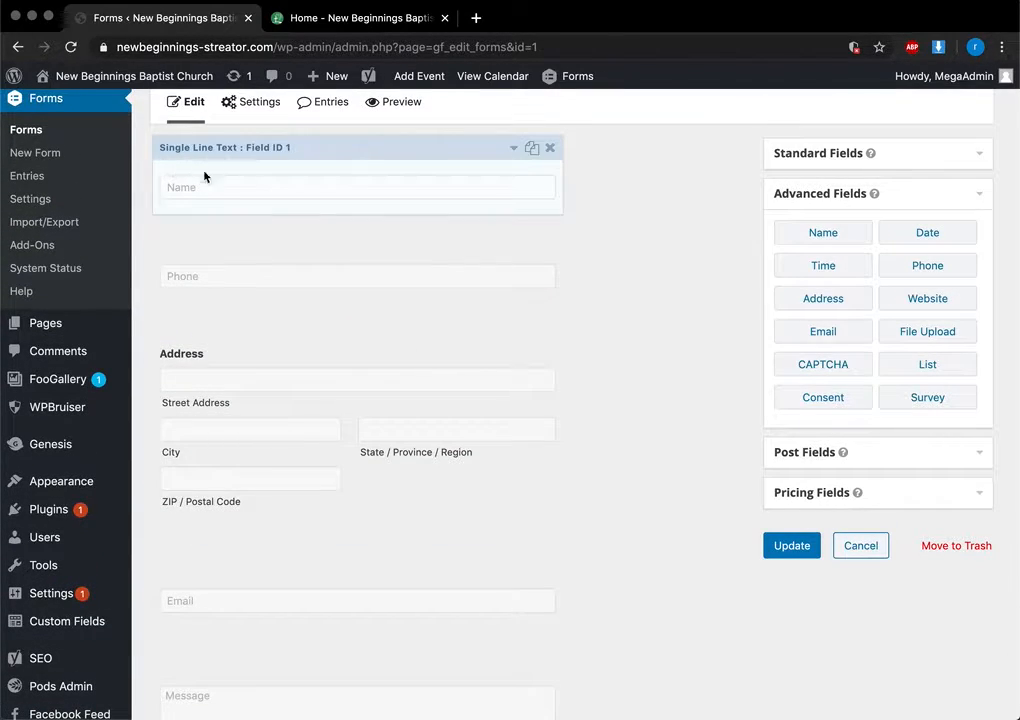
Try test placeholder text on the Name field and check the live Contact Us form
{"action": "left_click", "coordinate": [513, 148]}
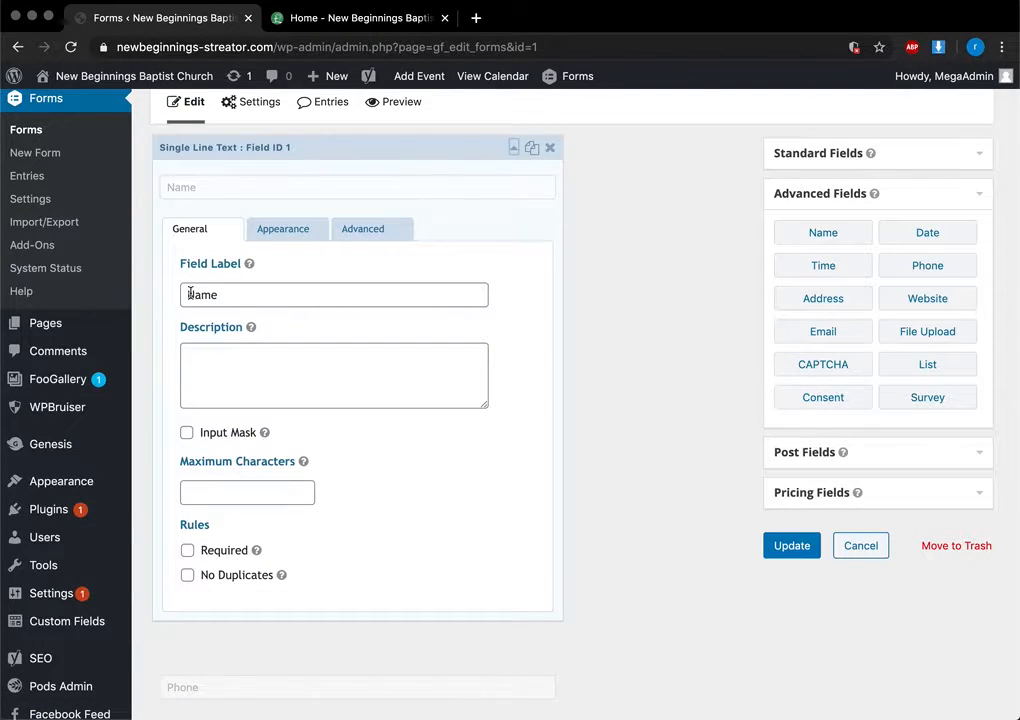
{"action": "left_click", "coordinate": [258, 232]}
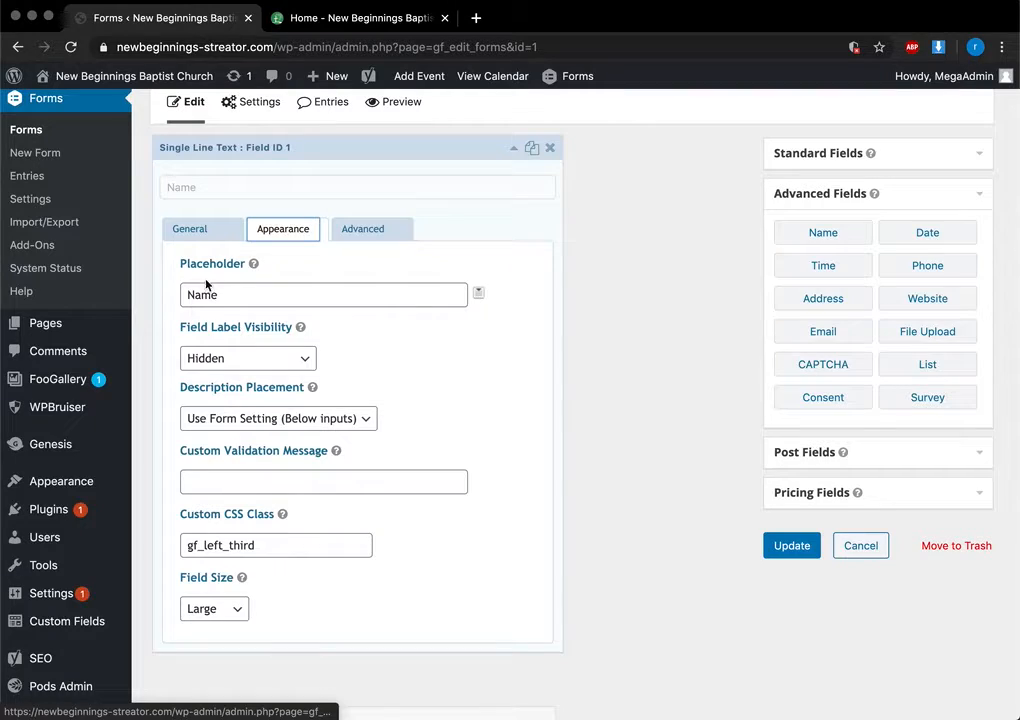
{"action": "left_click", "coordinate": [225, 296]}
{"action": "type", "text": "dfdf"}
{"action": "key", "text": "BackSpace"}
{"action": "key", "text": "BackSpace"}
{"action": "key", "text": "BackSpace"}
{"action": "key", "text": "BackSpace"}
{"action": "key", "text": "BackSpace"}
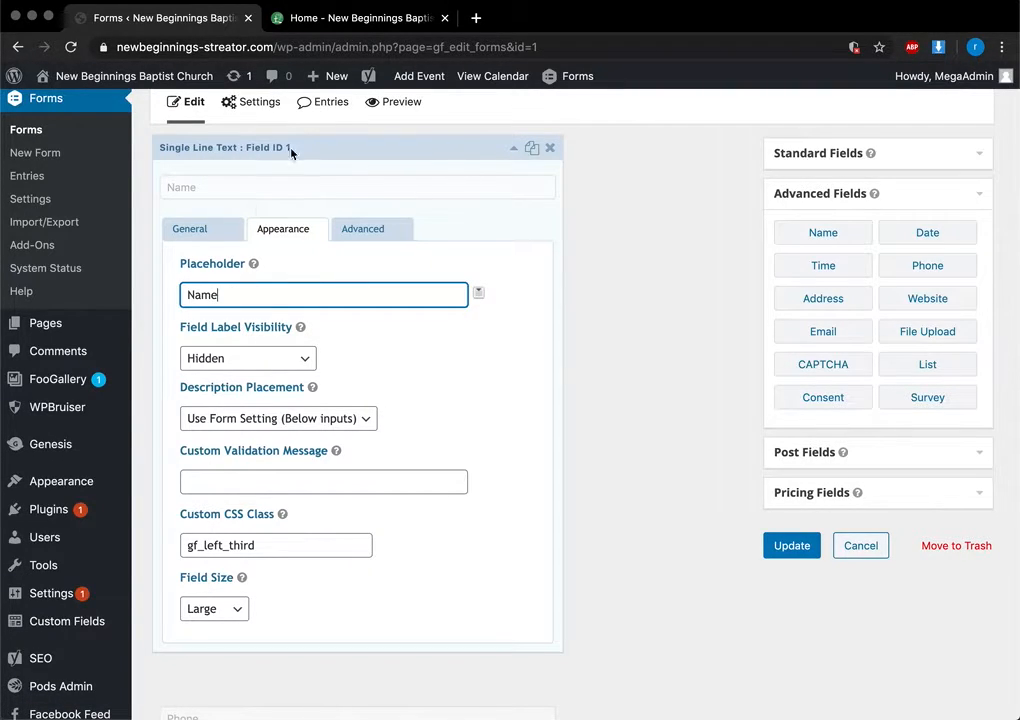
{"action": "left_click", "coordinate": [380, 20]}
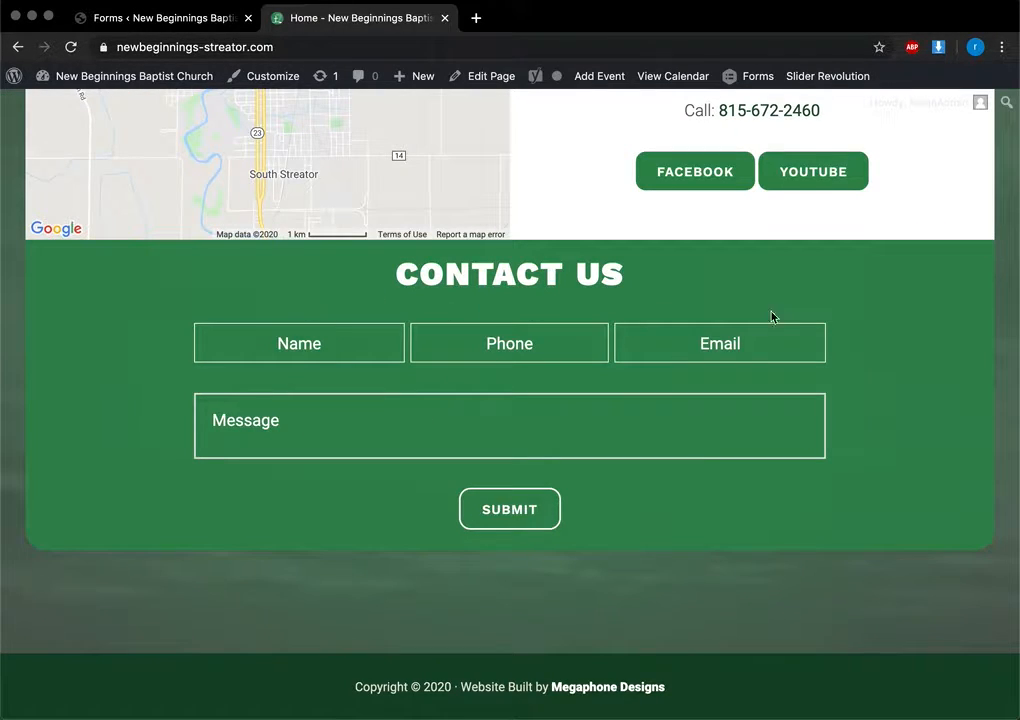
{"action": "left_click", "coordinate": [152, 22]}
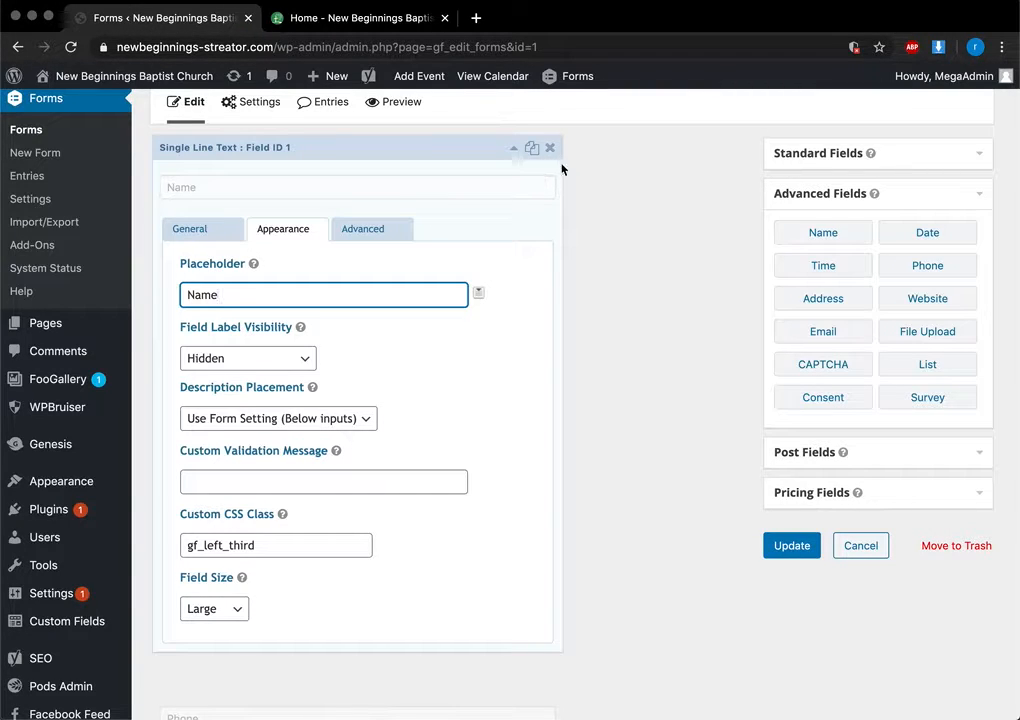
Collapse the Name settings and delete the Address field, confirming the prompt
{"action": "left_click", "coordinate": [514, 148]}
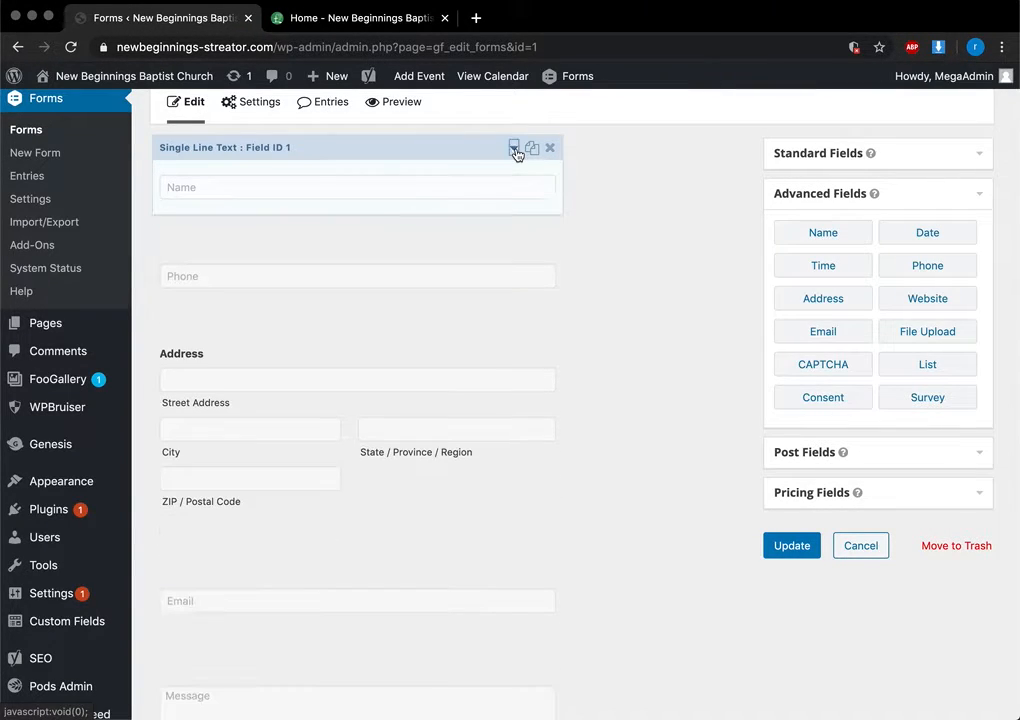
{"action": "scroll", "coordinate": [673, 372], "scroll_direction": "down", "scroll_amount": 2}
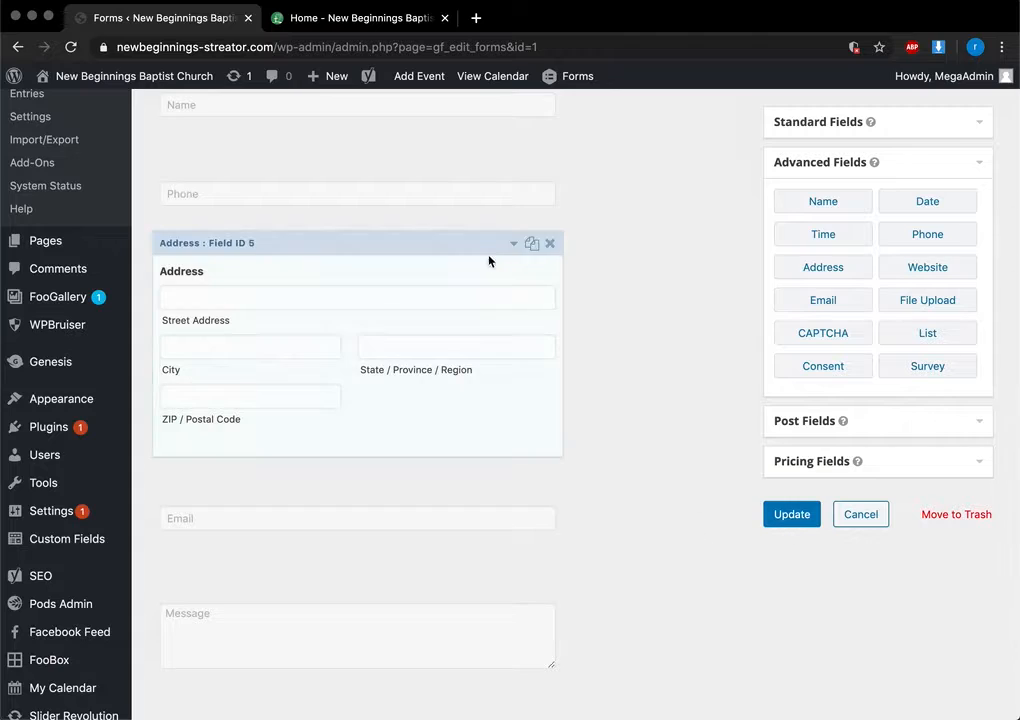
{"action": "left_click", "coordinate": [550, 245]}
{"action": "left_click", "coordinate": [650, 157]}
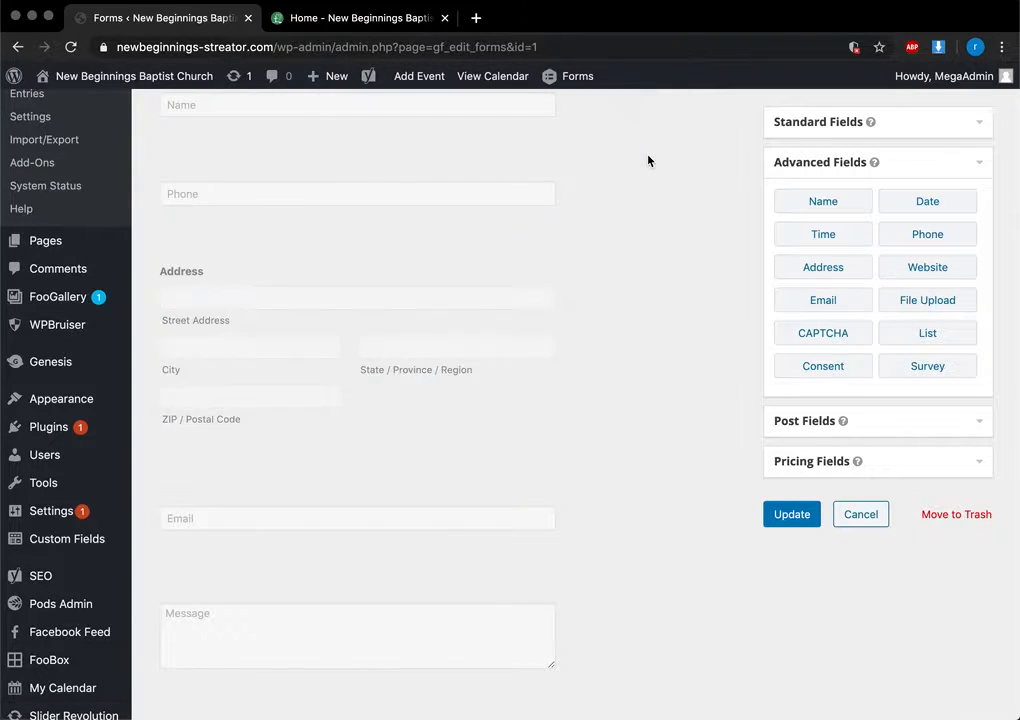
{"action": "scroll", "coordinate": [506, 326], "scroll_direction": "up", "scroll_amount": 4}
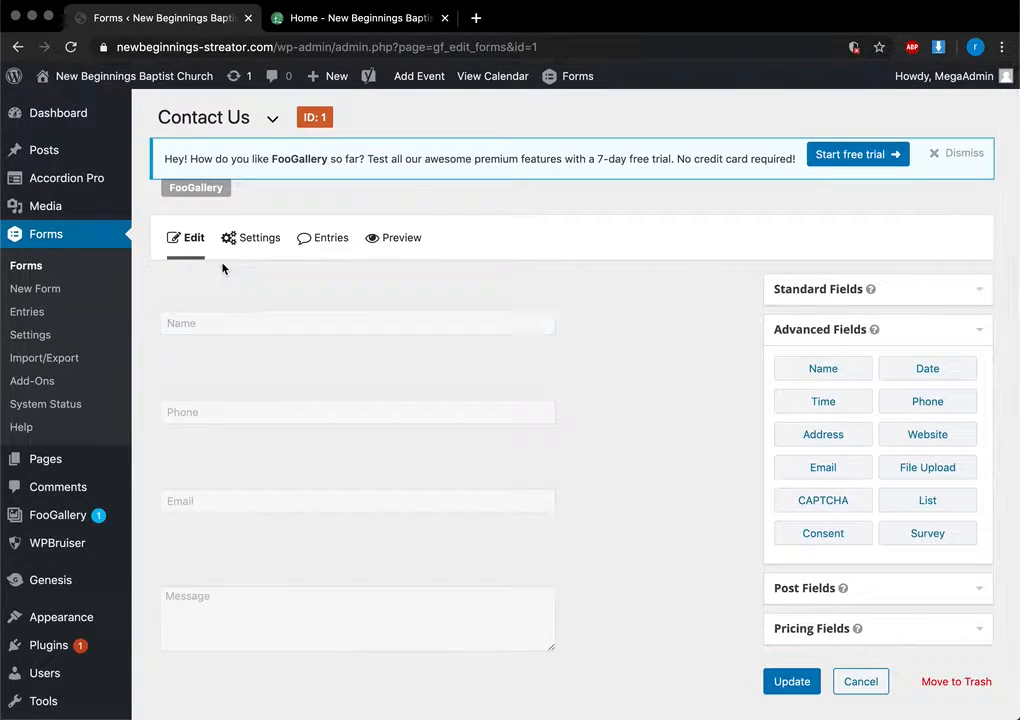
Open the Contact Us form's Admin Notification under Settings > Notifications
{"action": "mouse_move", "coordinate": [244, 250]}
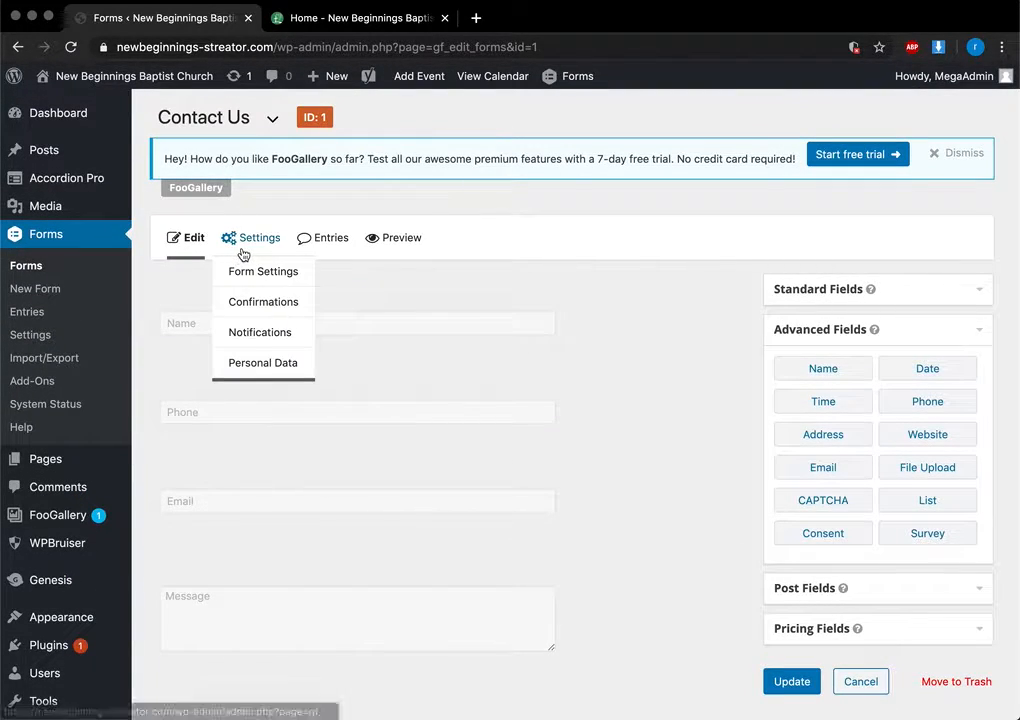
{"action": "left_click", "coordinate": [245, 334]}
{"action": "left_click", "coordinate": [713, 248]}
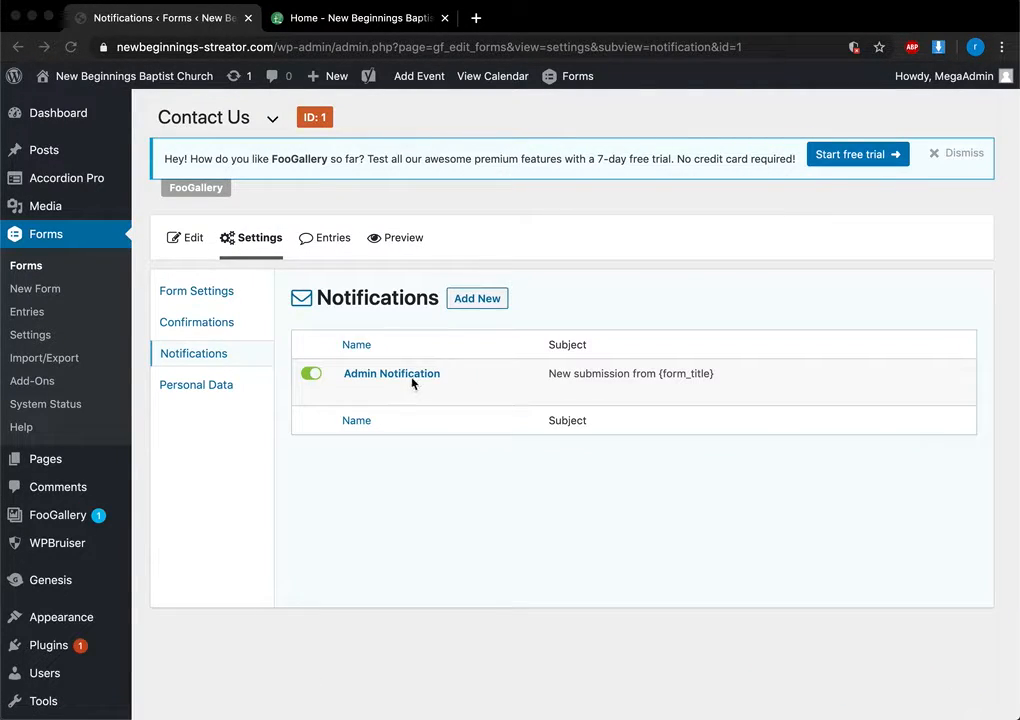
{"action": "left_click", "coordinate": [391, 376]}
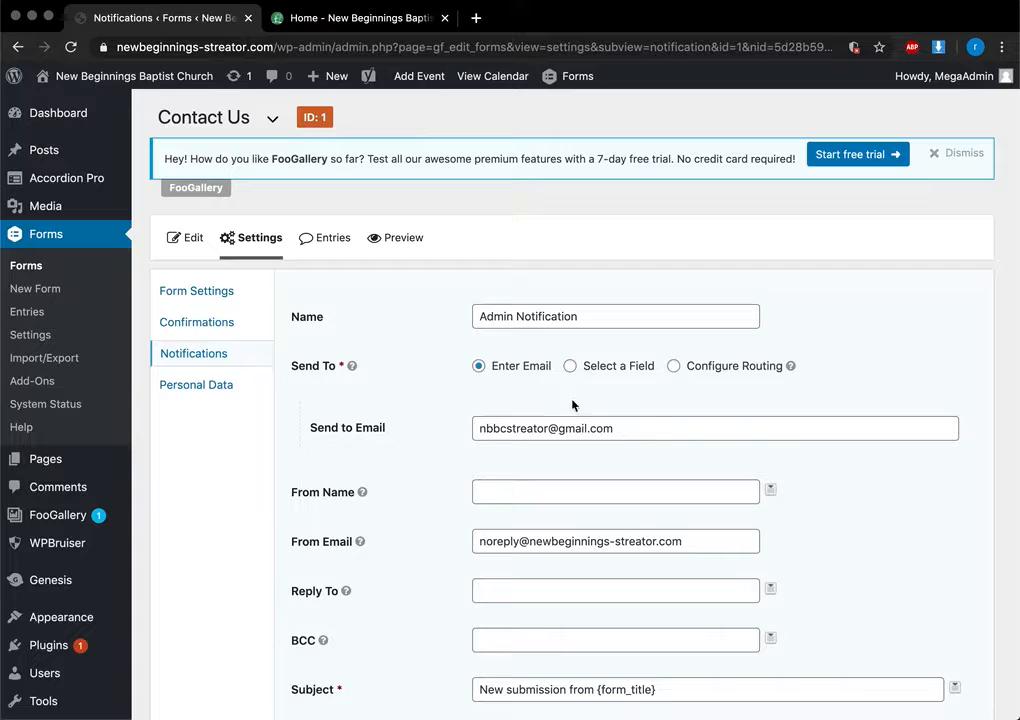
Add a second Send to Email address, delete it again, and go to Form Settings
{"action": "left_click", "coordinate": [651, 426]}
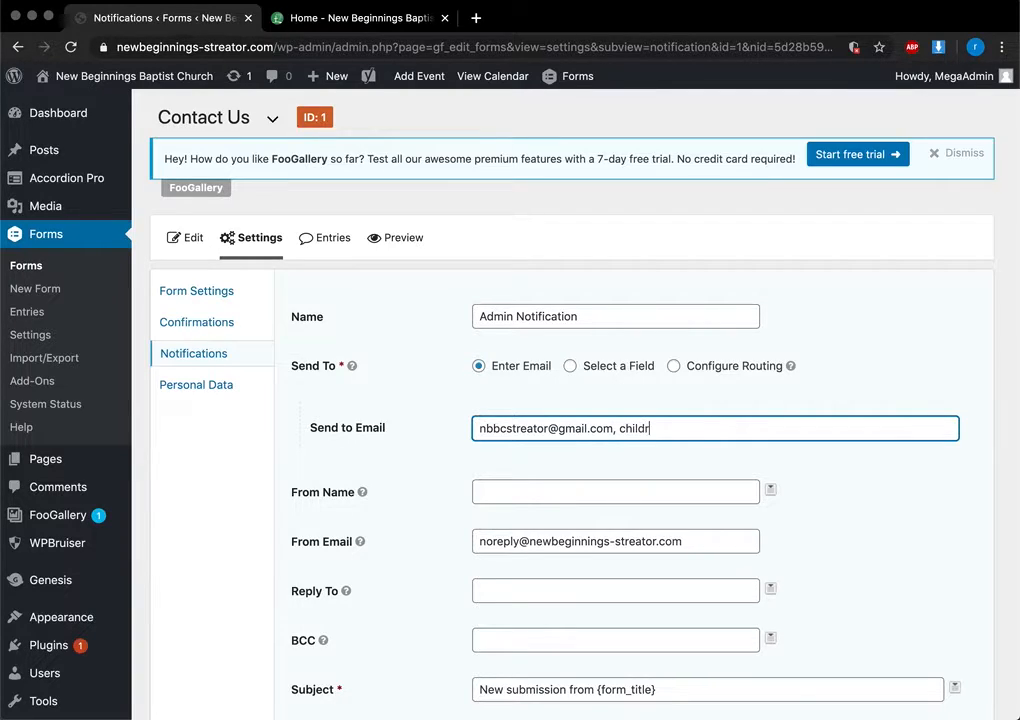
{"action": "type", "text": "@url.c"}
{"action": "left_click_drag", "start_coordinate": [613, 432], "coordinate": [717, 451]}
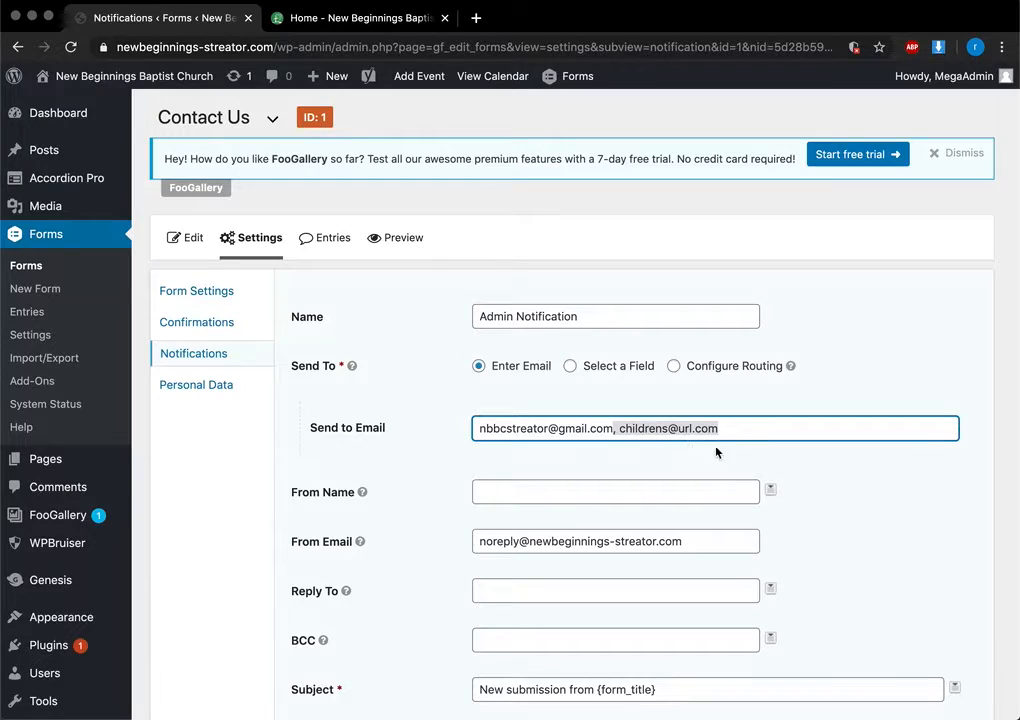
{"action": "left_click", "coordinate": [616, 428]}
{"action": "left_click_drag", "start_coordinate": [716, 432], "coordinate": [608, 428]}
{"action": "key", "text": "BackSpace"}
{"action": "scroll", "coordinate": [768, 589], "scroll_direction": "down", "scroll_amount": 12}
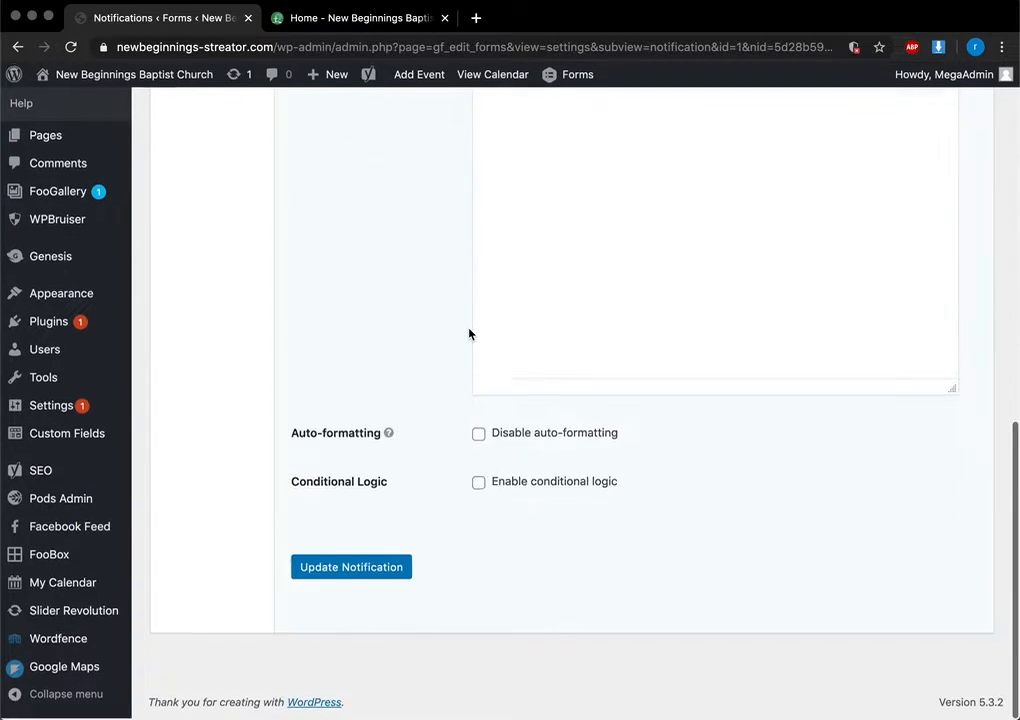
{"action": "scroll", "coordinate": [458, 545], "scroll_direction": "up", "scroll_amount": 12}
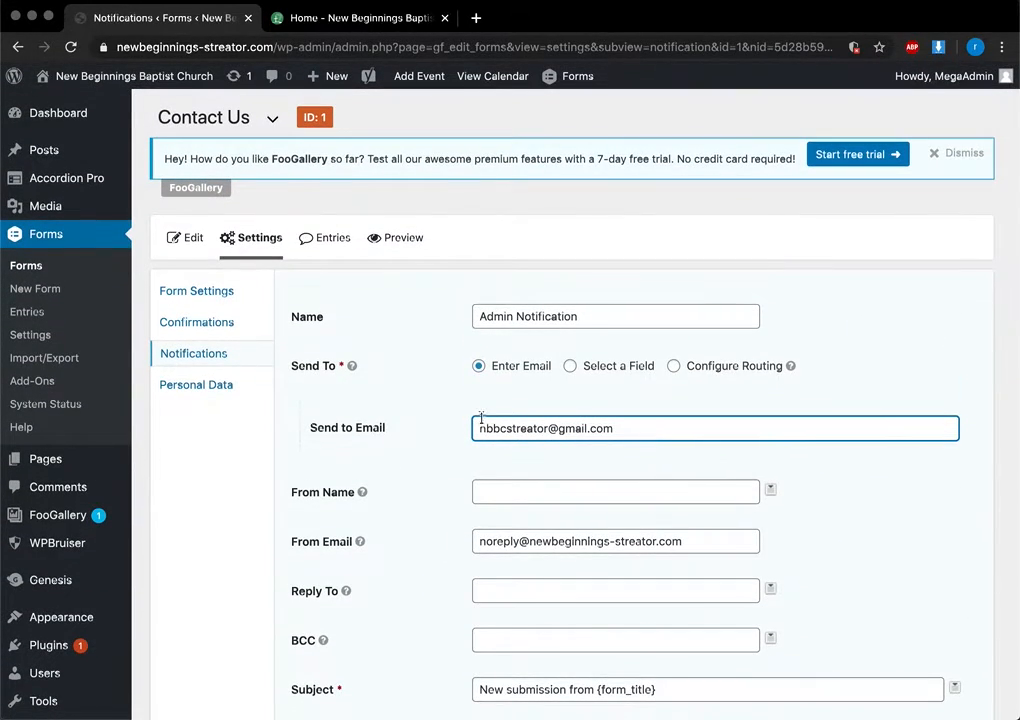
{"action": "left_click", "coordinate": [226, 293]}
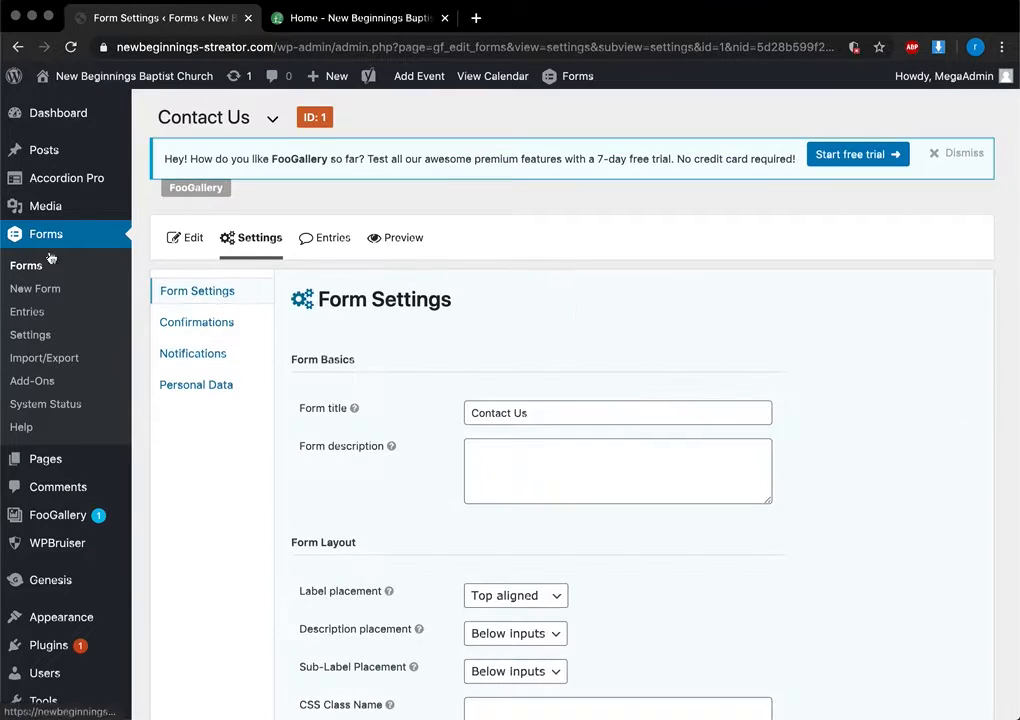
{"action": "mouse_move", "coordinate": [57, 462]}
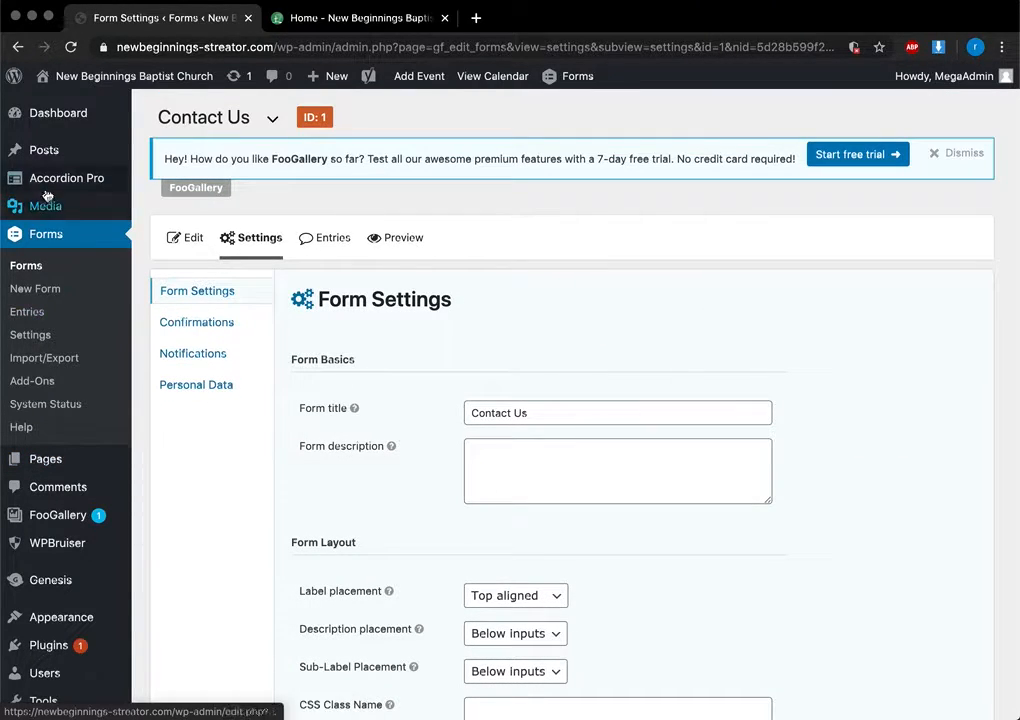
Open Pages > All Pages and glance at the live homepage tab
{"action": "left_click", "coordinate": [50, 461]}
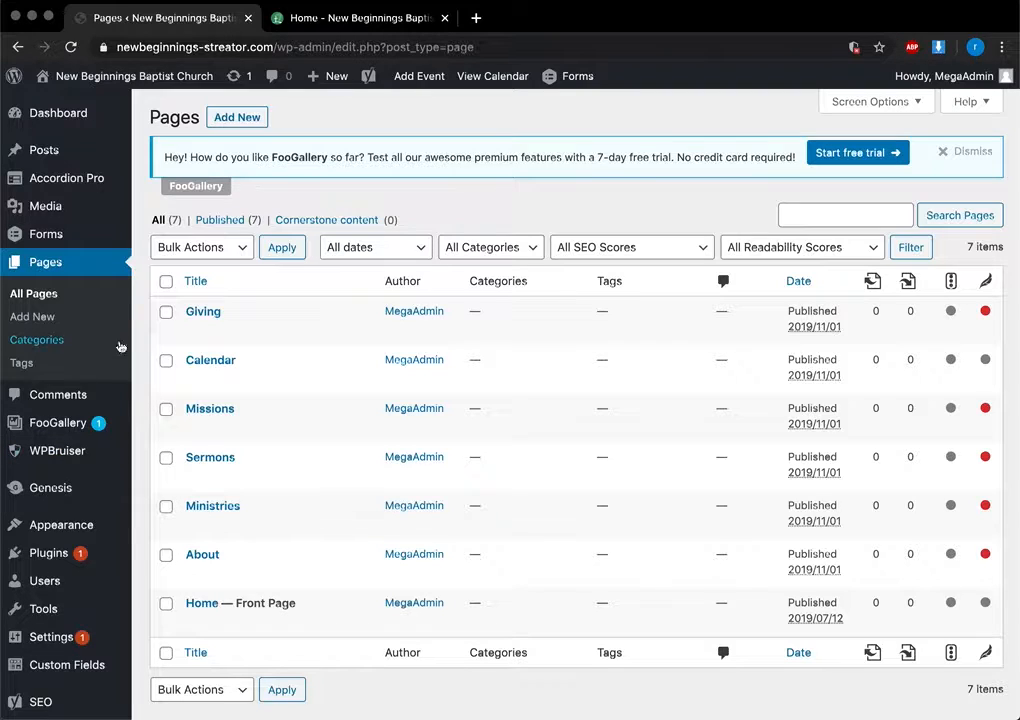
{"action": "left_click", "coordinate": [316, 16]}
{"action": "scroll", "coordinate": [376, 257], "scroll_direction": "up", "scroll_amount": 10}
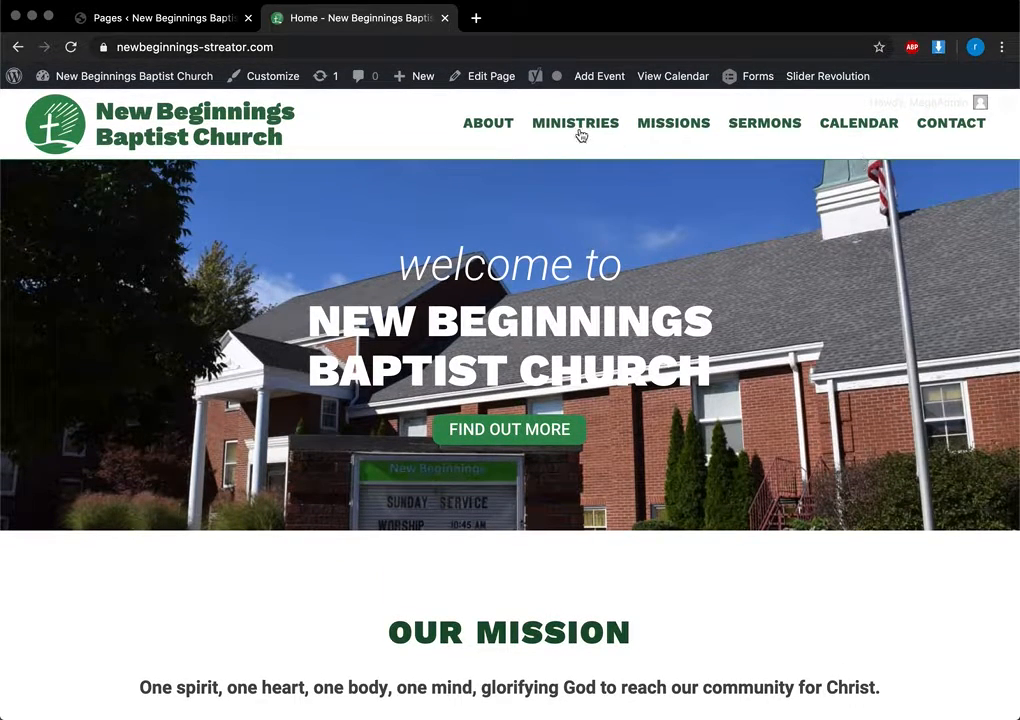
{"action": "left_click", "coordinate": [107, 18]}
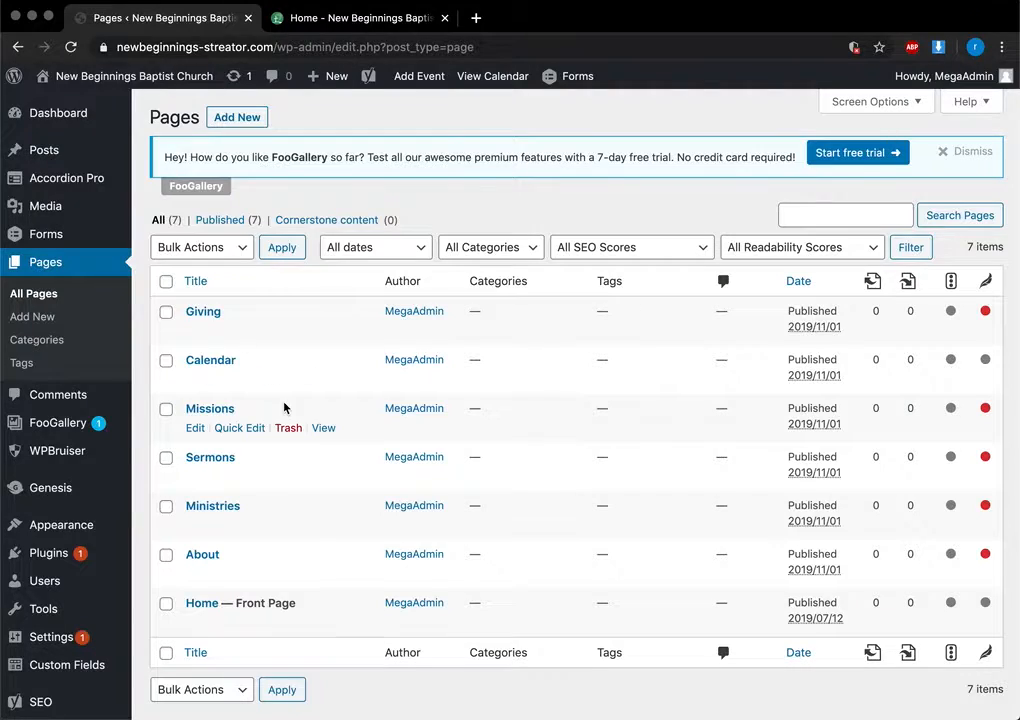
{"action": "scroll", "coordinate": [285, 406], "scroll_direction": "down", "scroll_amount": 2}
Open Home — Front Page for editing and scroll the live homepage to Services and Verse of the Day
{"action": "left_click", "coordinate": [201, 520]}
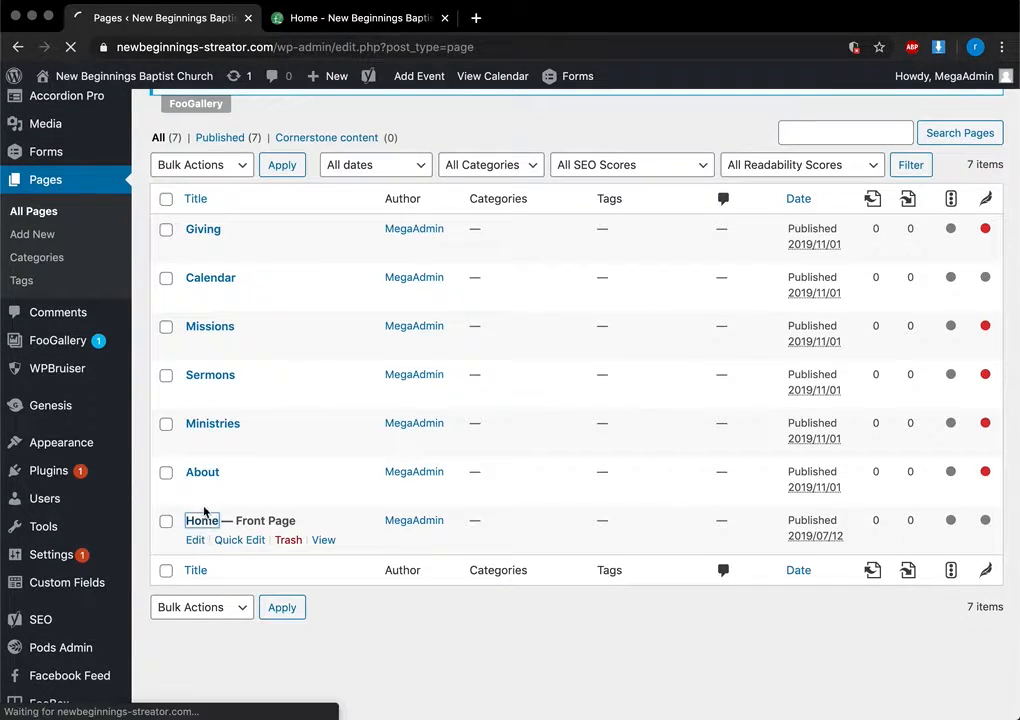
{"action": "left_click", "coordinate": [340, 19]}
{"action": "scroll", "coordinate": [382, 392], "scroll_direction": "down", "scroll_amount": 5}
{"action": "scroll", "coordinate": [384, 393], "scroll_direction": "down", "scroll_amount": 5}
{"action": "scroll", "coordinate": [385, 393], "scroll_direction": "down", "scroll_amount": 3}
{"action": "scroll", "coordinate": [385, 393], "scroll_direction": "up", "scroll_amount": 5}
{"action": "scroll", "coordinate": [385, 393], "scroll_direction": "down", "scroll_amount": 1}
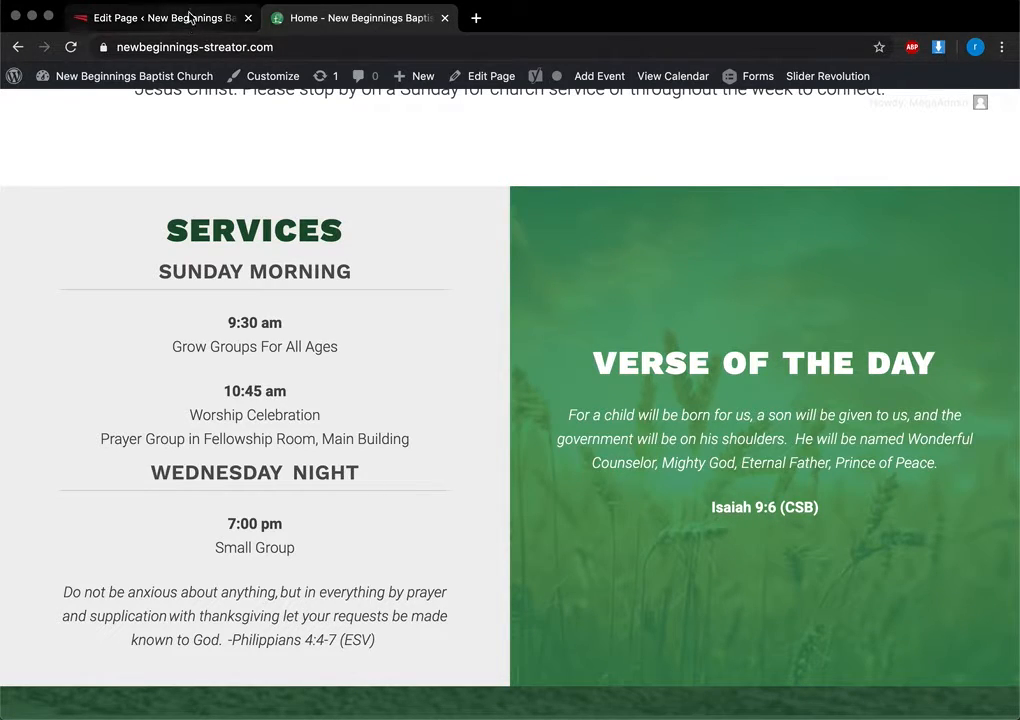
{"action": "left_click", "coordinate": [113, 18]}
{"action": "scroll", "coordinate": [371, 489], "scroll_direction": "down", "scroll_amount": 7}
{"action": "scroll", "coordinate": [371, 489], "scroll_direction": "down", "scroll_amount": 20}
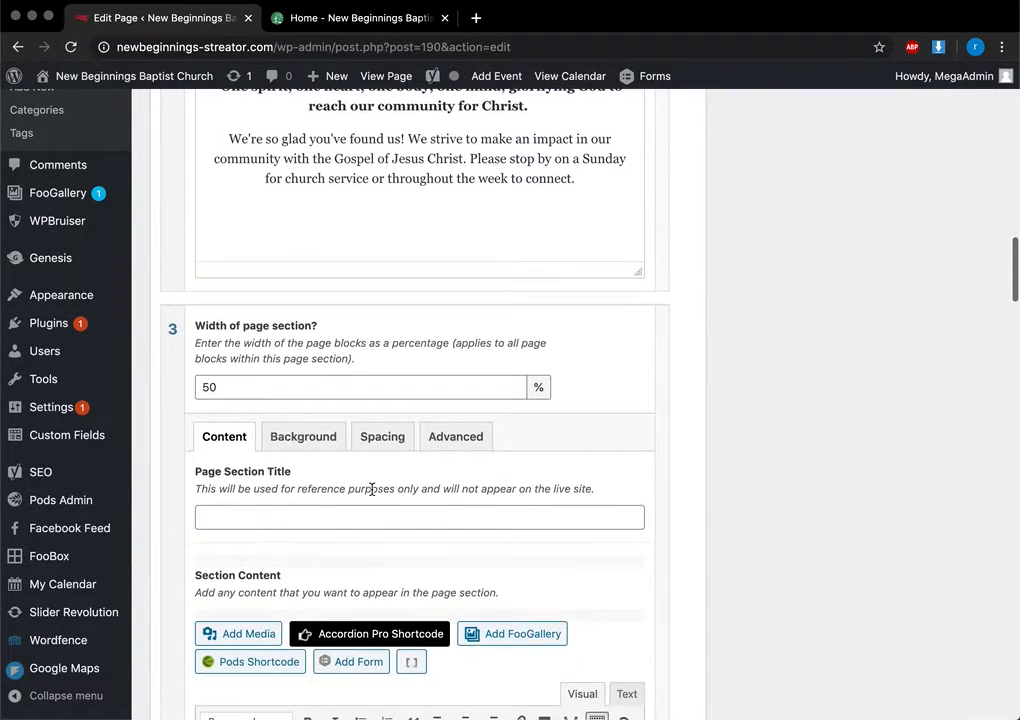
{"action": "scroll", "coordinate": [371, 489], "scroll_direction": "down", "scroll_amount": 3}
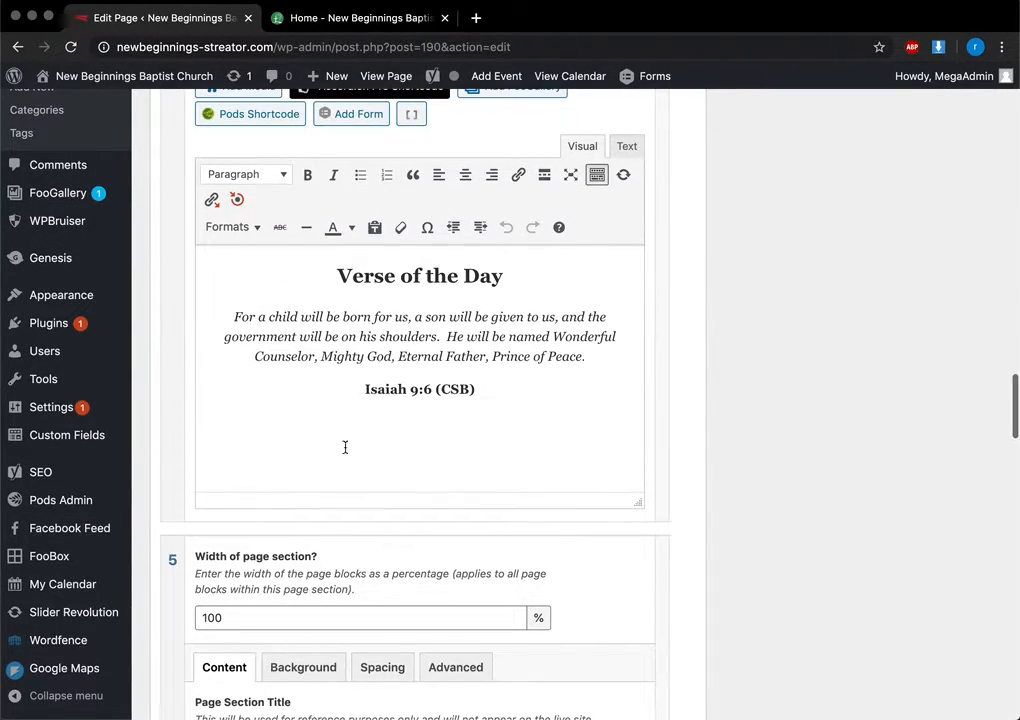
{"action": "left_click_drag", "start_coordinate": [329, 318], "coordinate": [459, 341]}
{"action": "left_click", "coordinate": [459, 341]}
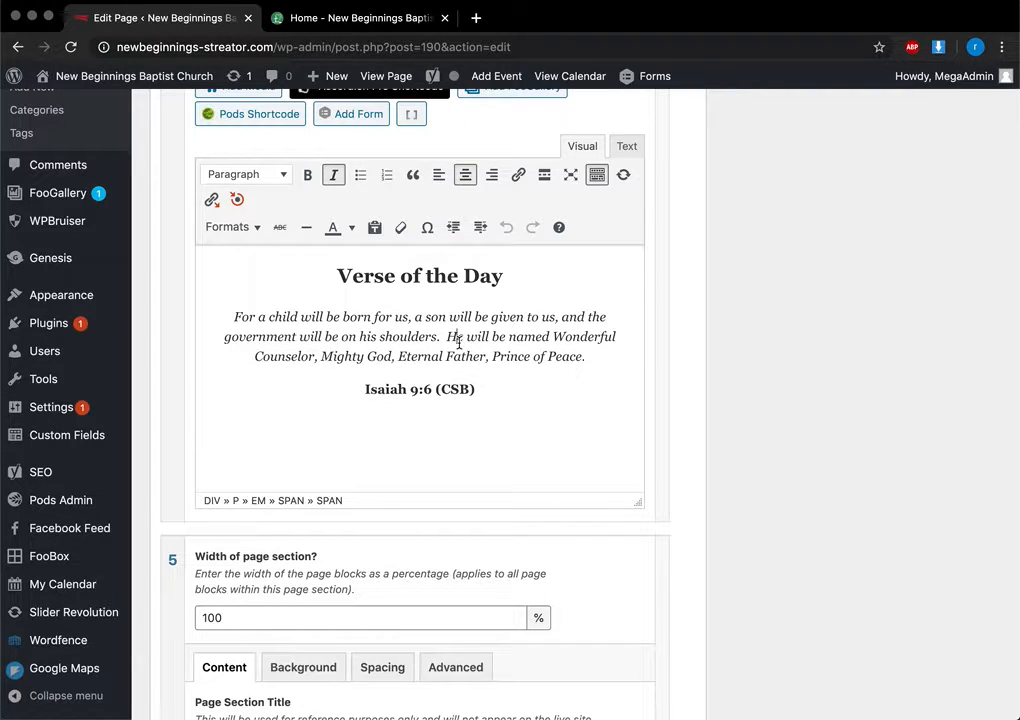
{"action": "left_click", "coordinate": [335, 176]}
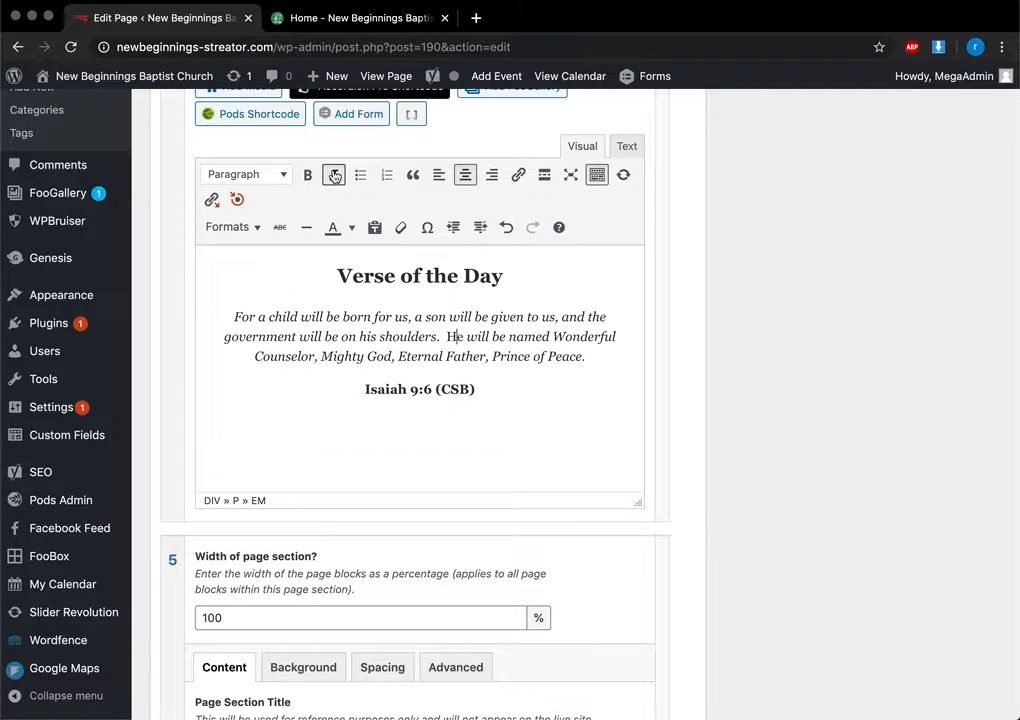
{"action": "double_click", "coordinate": [458, 340]}
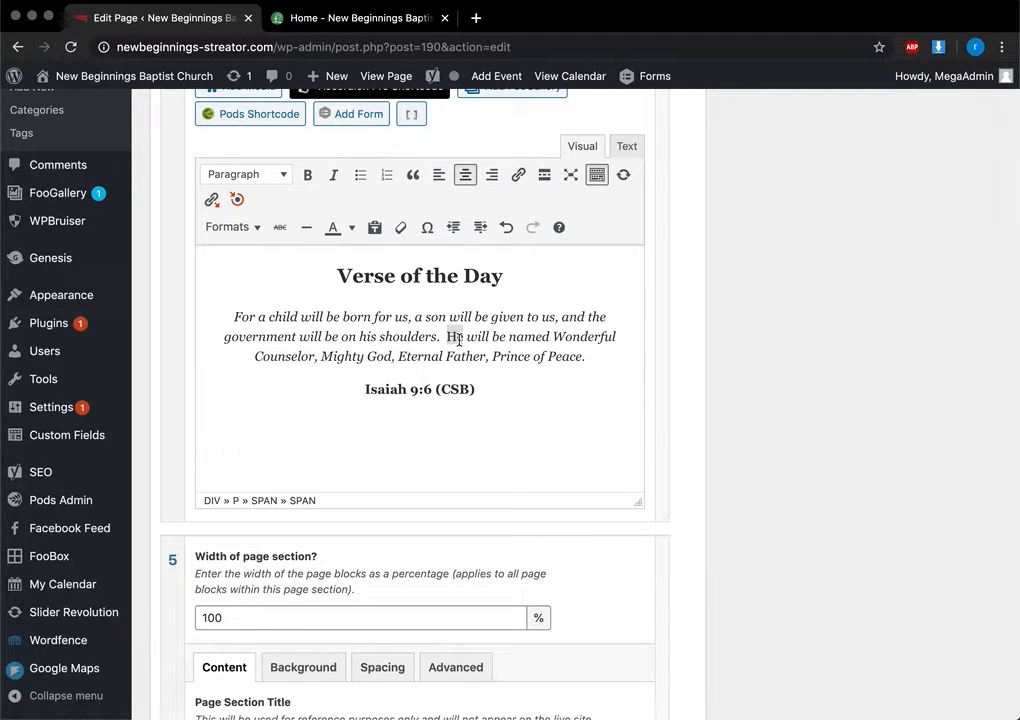
{"action": "left_click", "coordinate": [334, 173]}
{"action": "left_click", "coordinate": [405, 304]}
{"action": "scroll", "coordinate": [405, 304], "scroll_direction": "down", "scroll_amount": 1}
{"action": "left_click", "coordinate": [404, 368]}
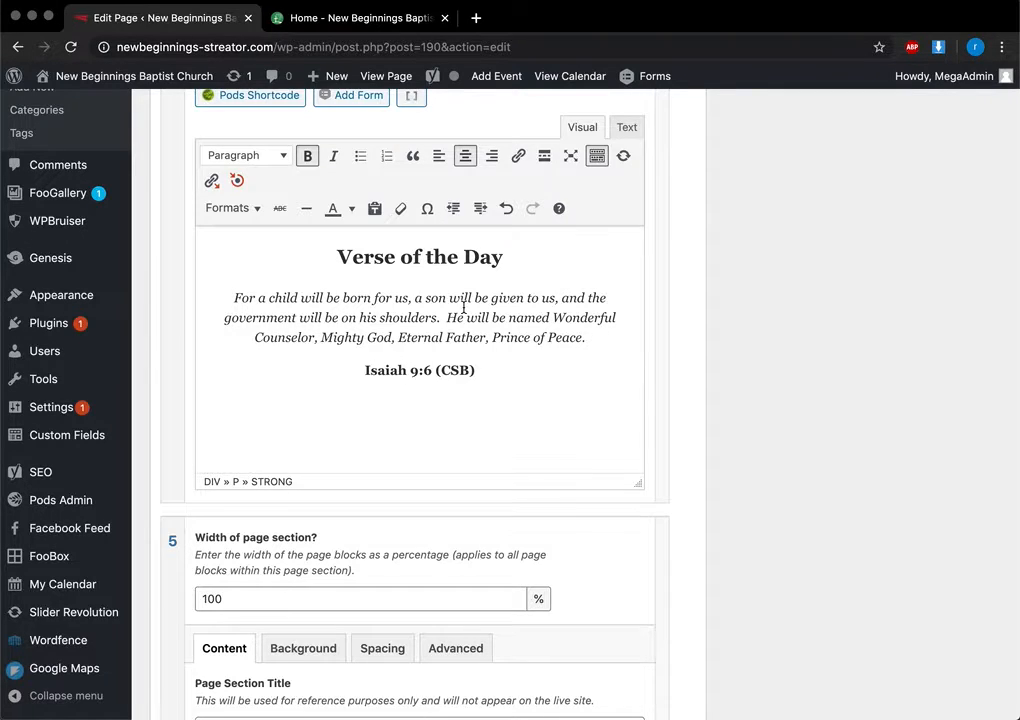
{"action": "scroll", "coordinate": [463, 308], "scroll_direction": "up", "scroll_amount": 1}
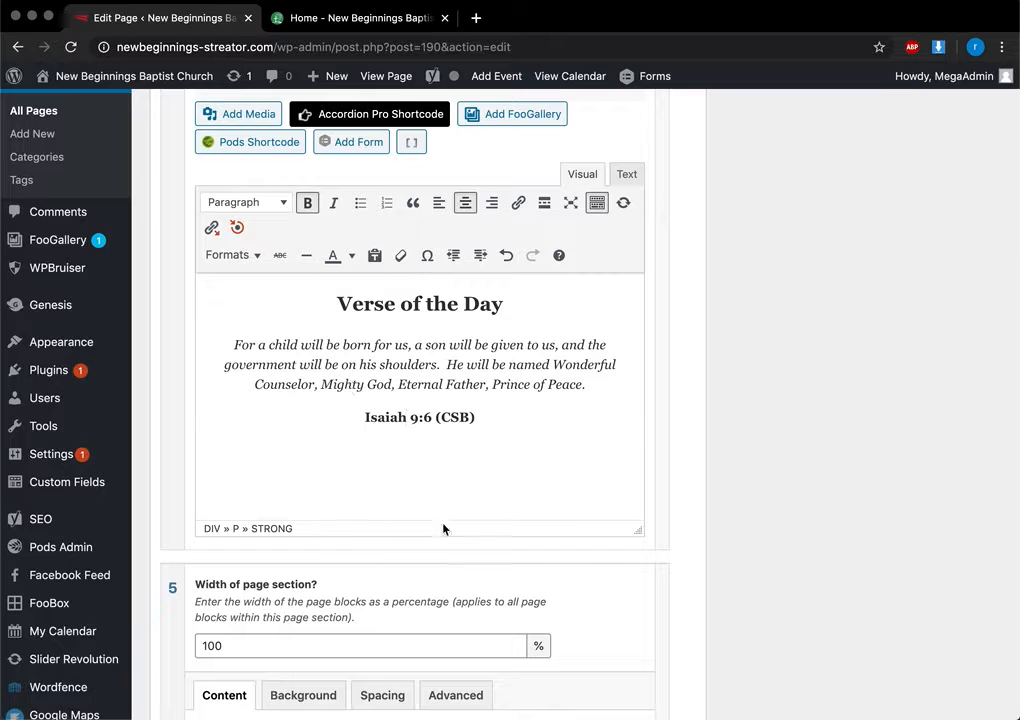
{"action": "scroll", "coordinate": [425, 322], "scroll_direction": "up", "scroll_amount": 15}
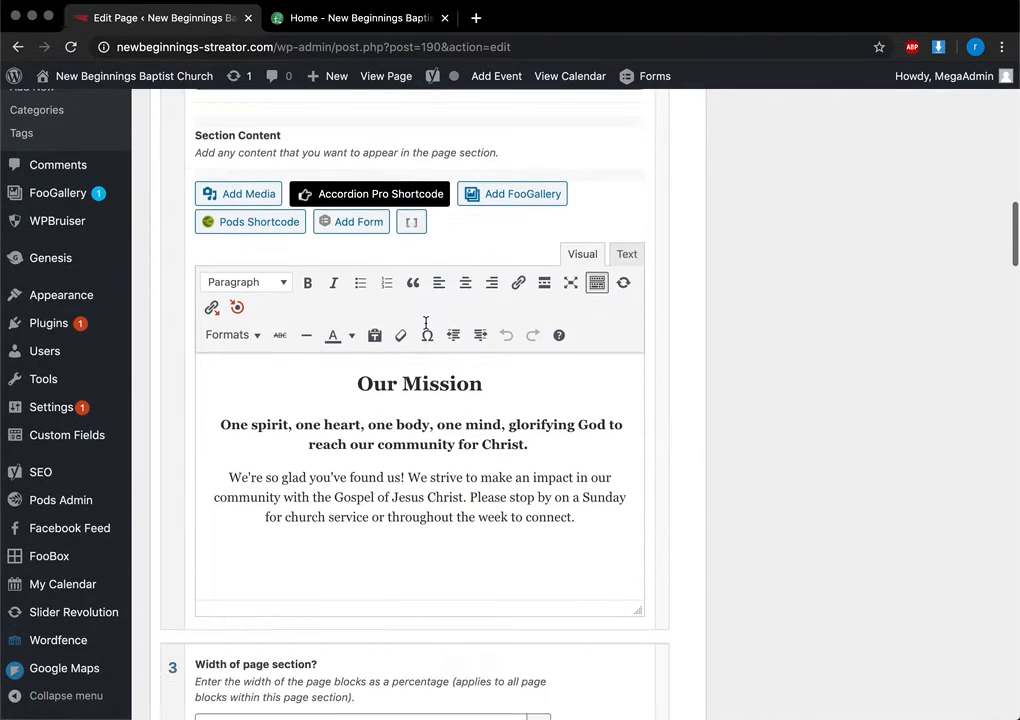
{"action": "left_click", "coordinate": [372, 446]}
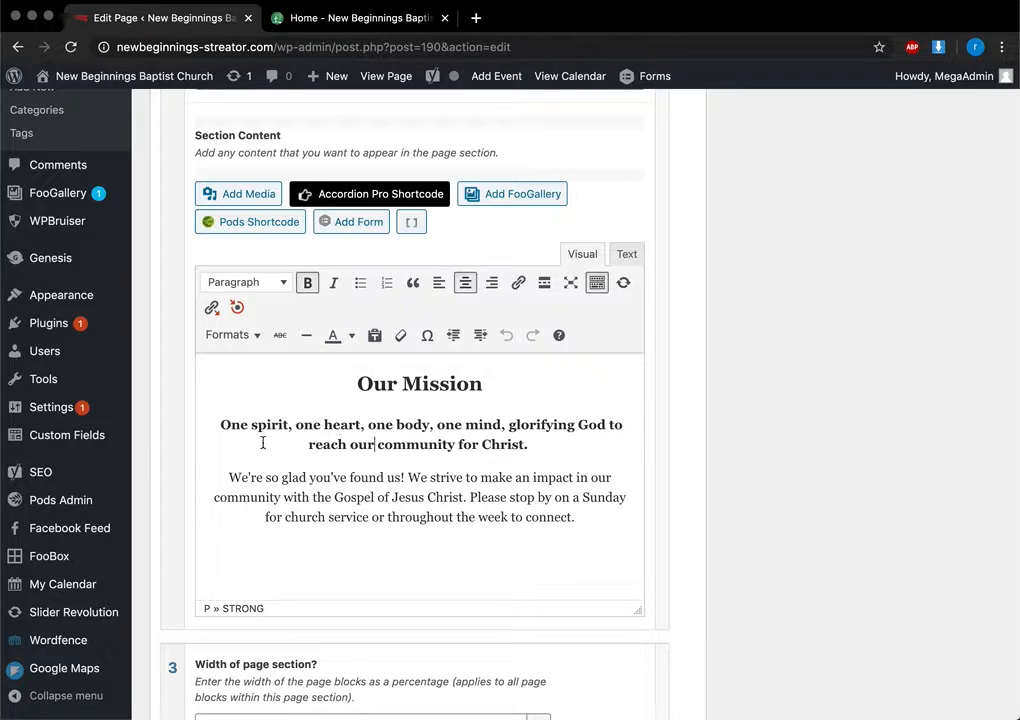
{"action": "left_click_drag", "start_coordinate": [228, 477], "coordinate": [372, 494]}
{"action": "left_click", "coordinate": [371, 492]}
{"action": "left_click_drag", "start_coordinate": [476, 516], "coordinate": [389, 496]}
{"action": "left_click", "coordinate": [389, 496]}
{"action": "scroll", "coordinate": [389, 496], "scroll_direction": "down", "scroll_amount": 6}
{"action": "scroll", "coordinate": [389, 496], "scroll_direction": "up", "scroll_amount": 20}
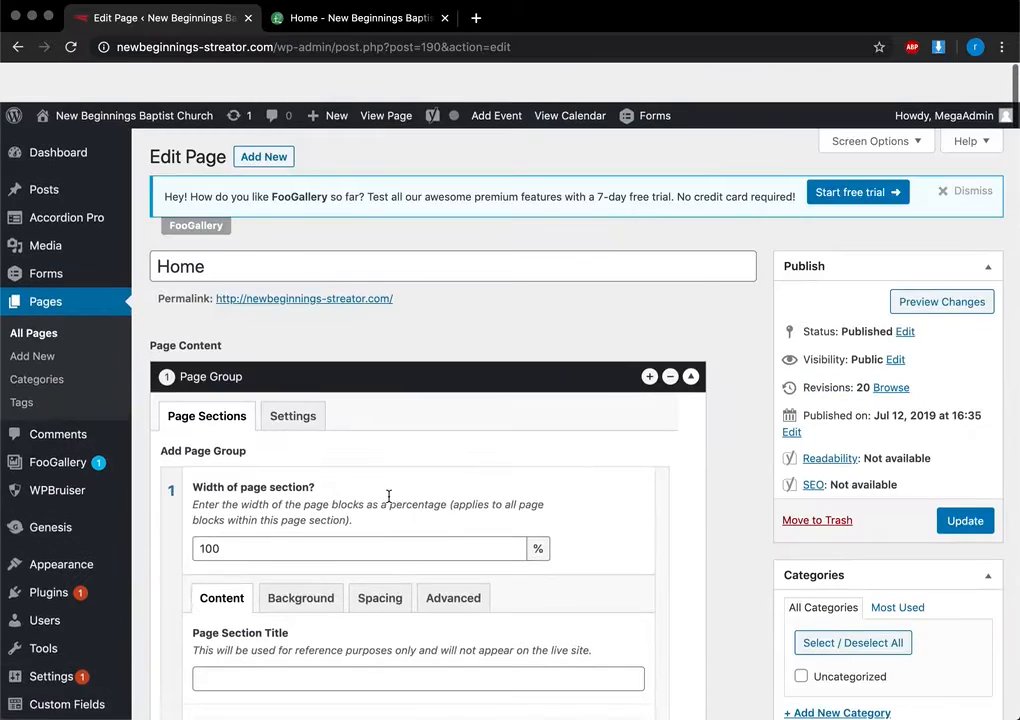
{"action": "scroll", "coordinate": [567, 484], "scroll_direction": "down", "scroll_amount": 7}
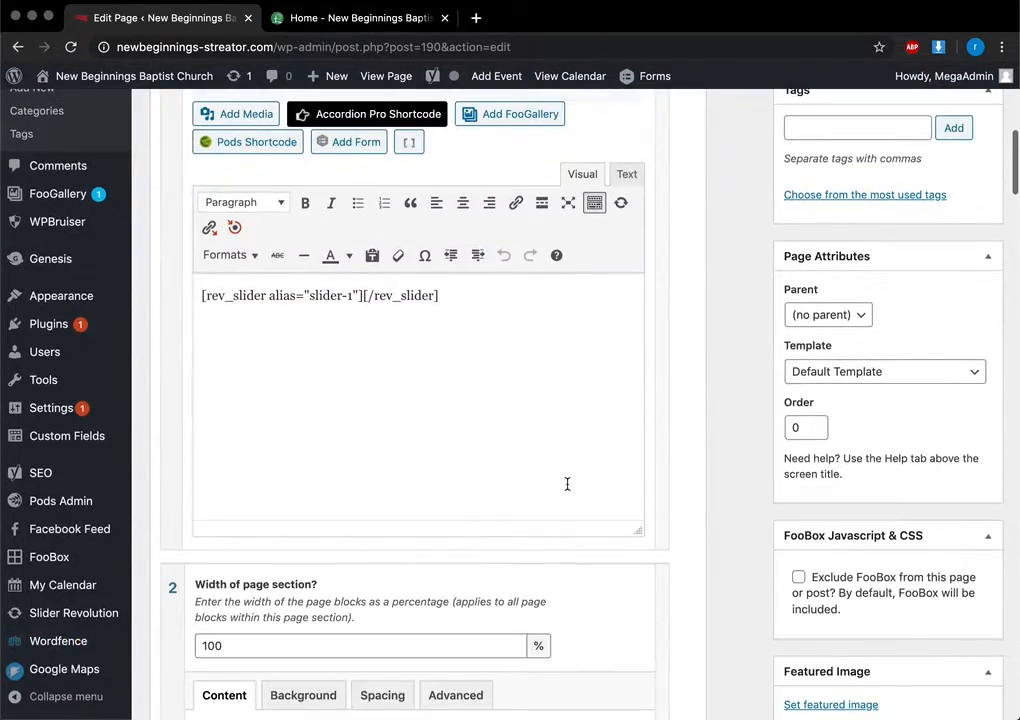
{"action": "scroll", "coordinate": [462, 592], "scroll_direction": "down", "scroll_amount": 10}
{"action": "scroll", "coordinate": [462, 592], "scroll_direction": "down", "scroll_amount": 10}
{"action": "scroll", "coordinate": [462, 590], "scroll_direction": "up", "scroll_amount": 12}
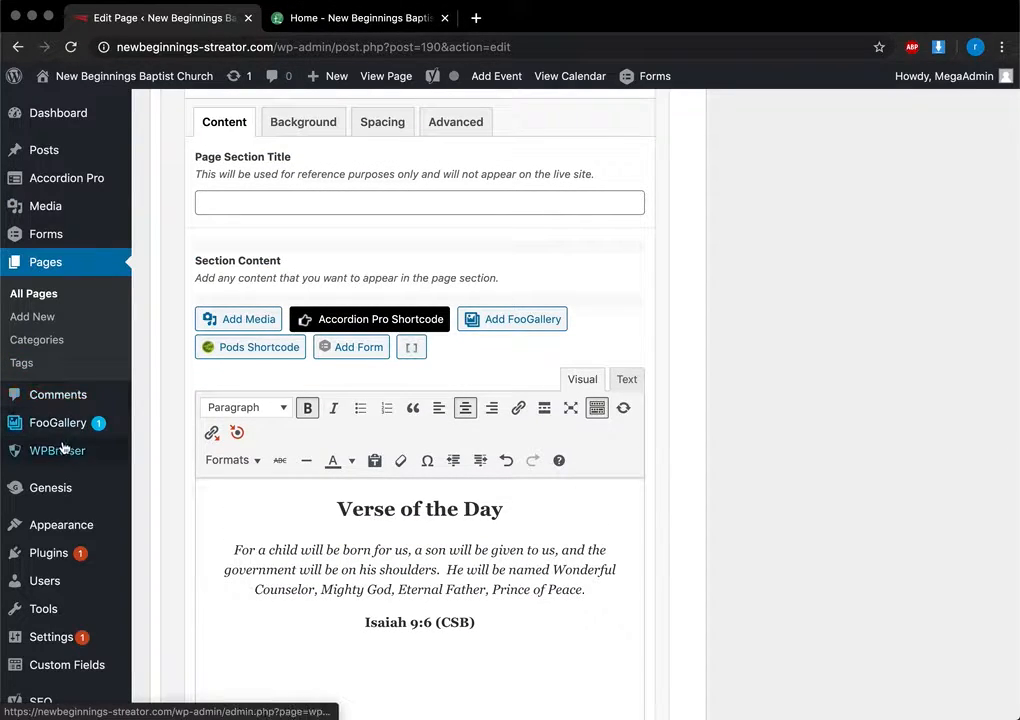
{"action": "mouse_move", "coordinate": [70, 524]}
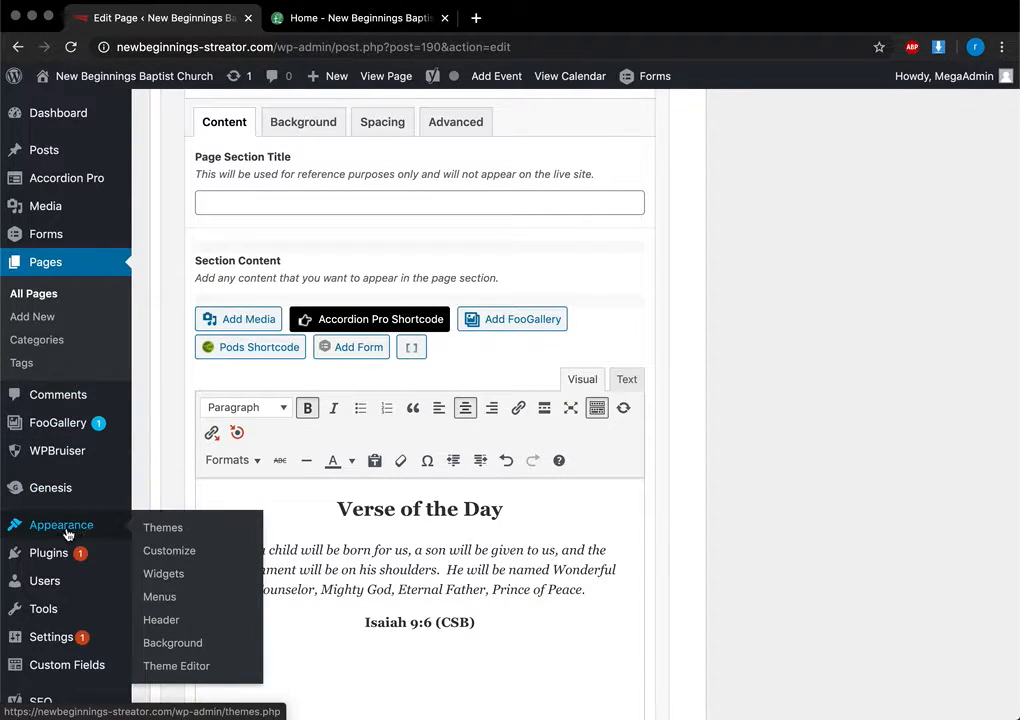
Leave the Home editor unsaved for Appearance > Widgets, check the homepage, and expand the Header Right Visual Editor widget
{"action": "left_click", "coordinate": [168, 574]}
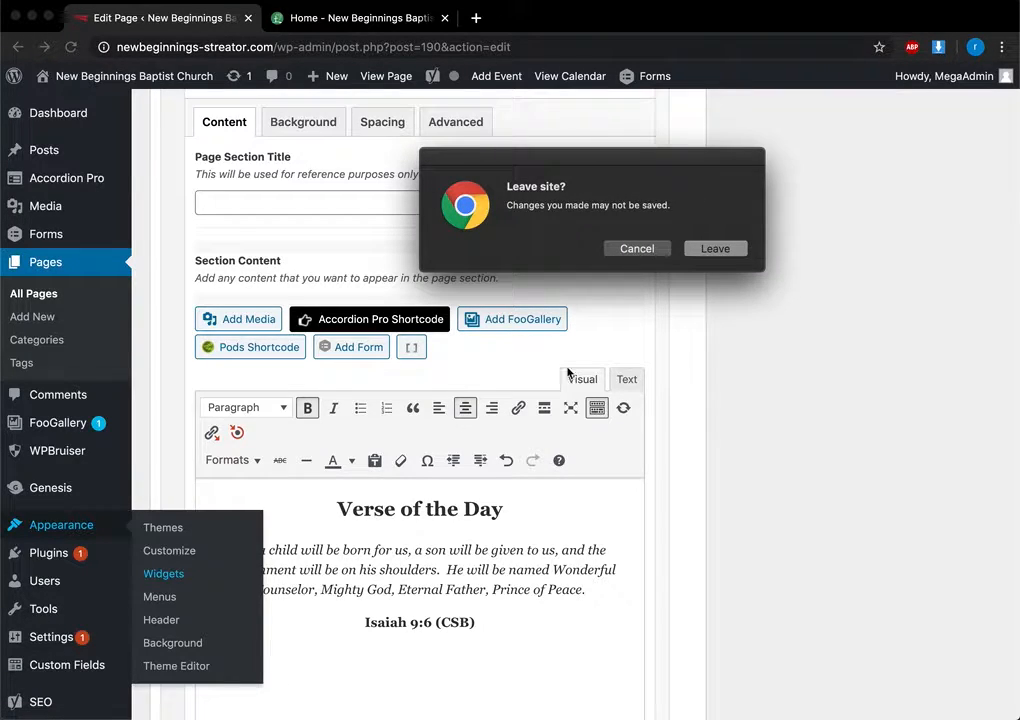
{"action": "left_click", "coordinate": [724, 249]}
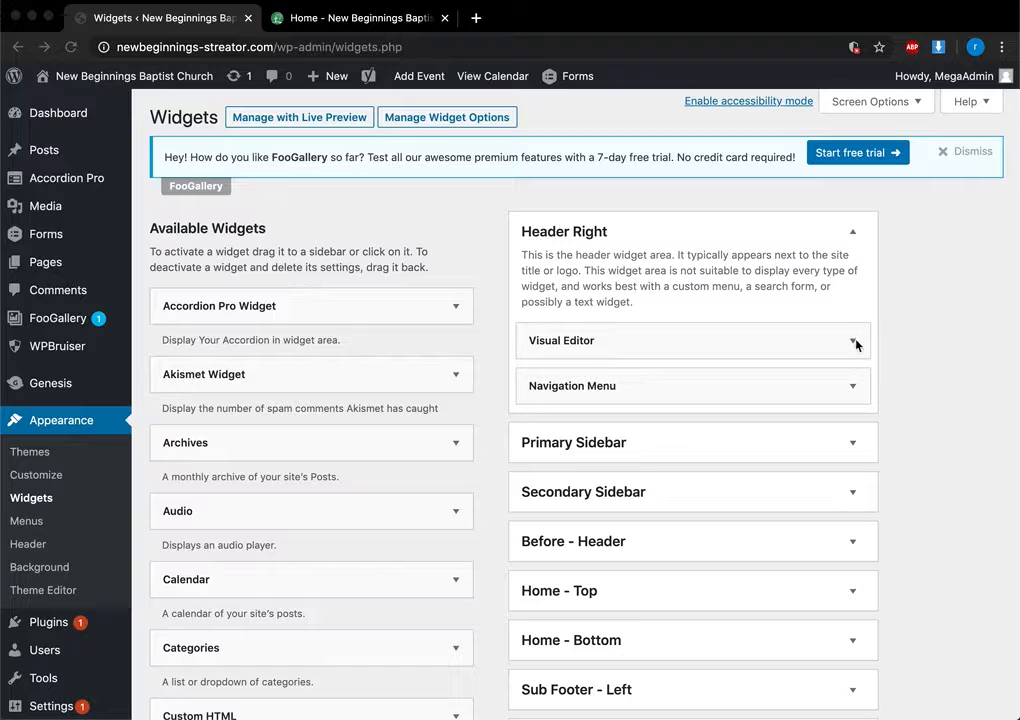
{"action": "left_click", "coordinate": [396, 22]}
{"action": "scroll", "coordinate": [348, 160], "scroll_direction": "up", "scroll_amount": 10}
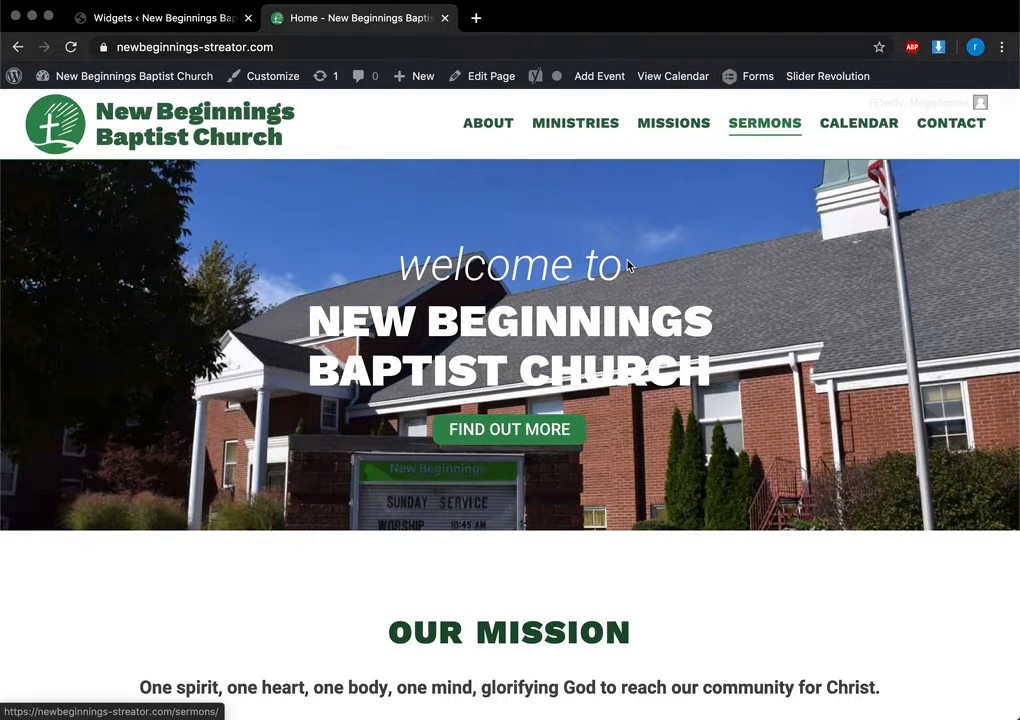
{"action": "scroll", "coordinate": [628, 264], "scroll_direction": "down", "scroll_amount": 15}
{"action": "scroll", "coordinate": [628, 264], "scroll_direction": "up", "scroll_amount": 3}
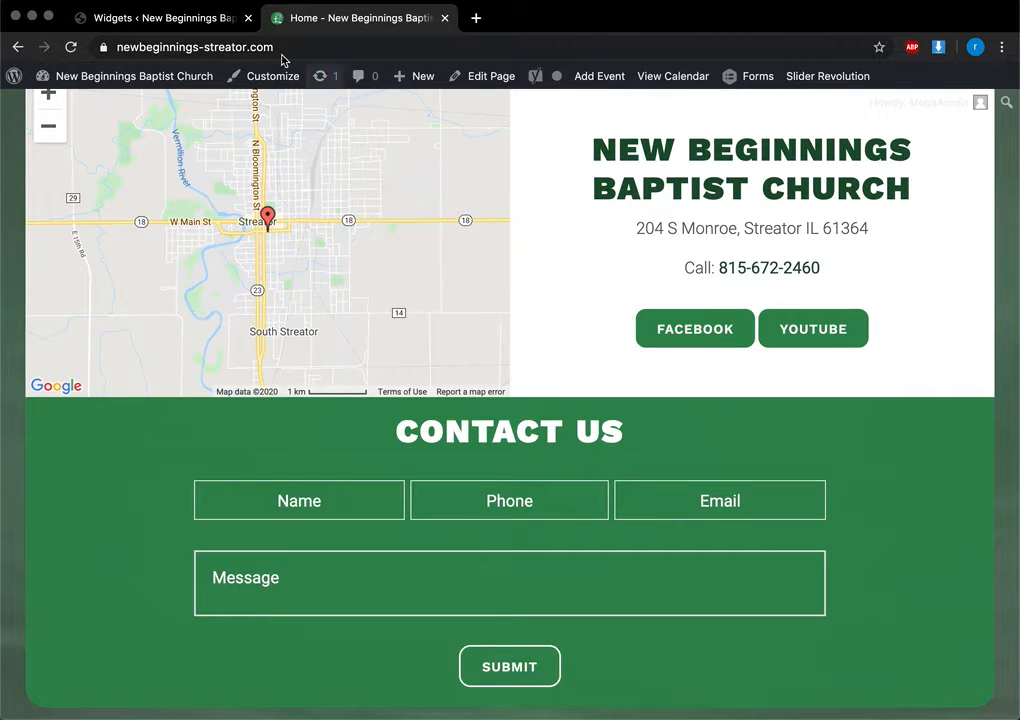
{"action": "left_click", "coordinate": [159, 18]}
{"action": "left_click", "coordinate": [852, 340]}
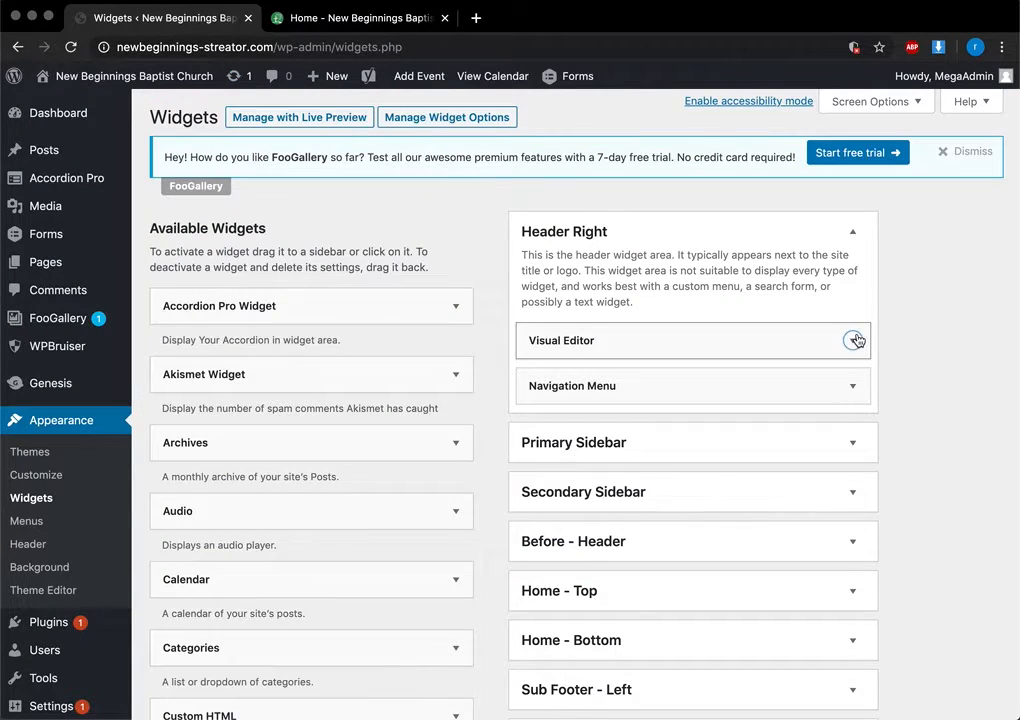
{"action": "scroll", "coordinate": [706, 540], "scroll_direction": "down", "scroll_amount": 5}
{"action": "scroll", "coordinate": [706, 540], "scroll_direction": "up", "scroll_amount": 4}
{"action": "scroll", "coordinate": [672, 528], "scroll_direction": "down", "scroll_amount": 3}
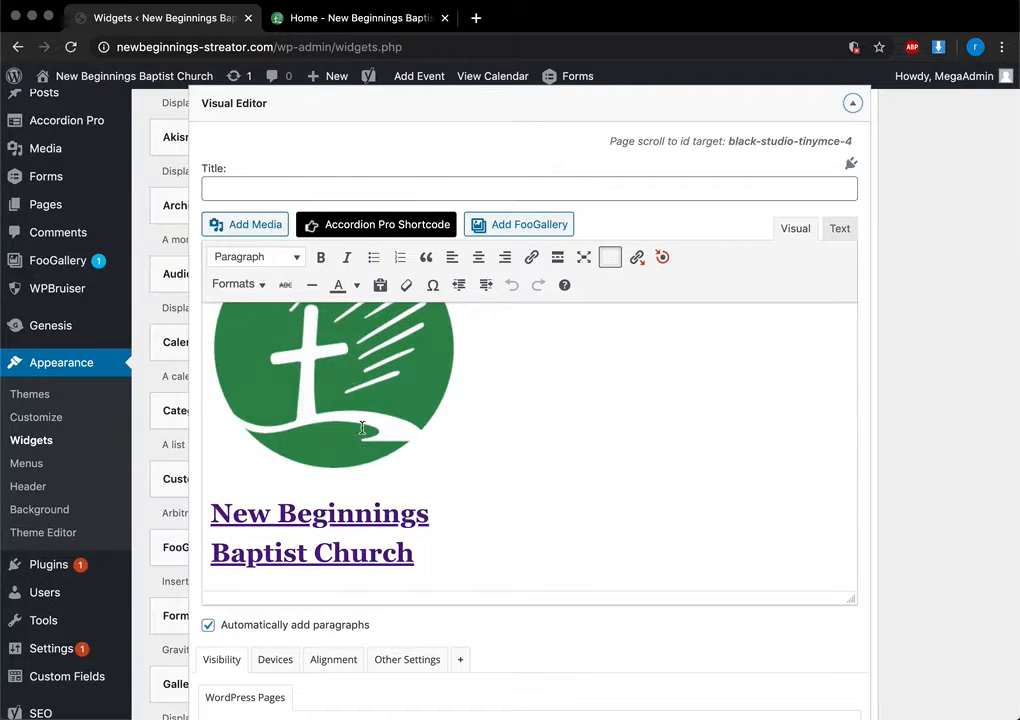
{"action": "left_click", "coordinate": [852, 103]}
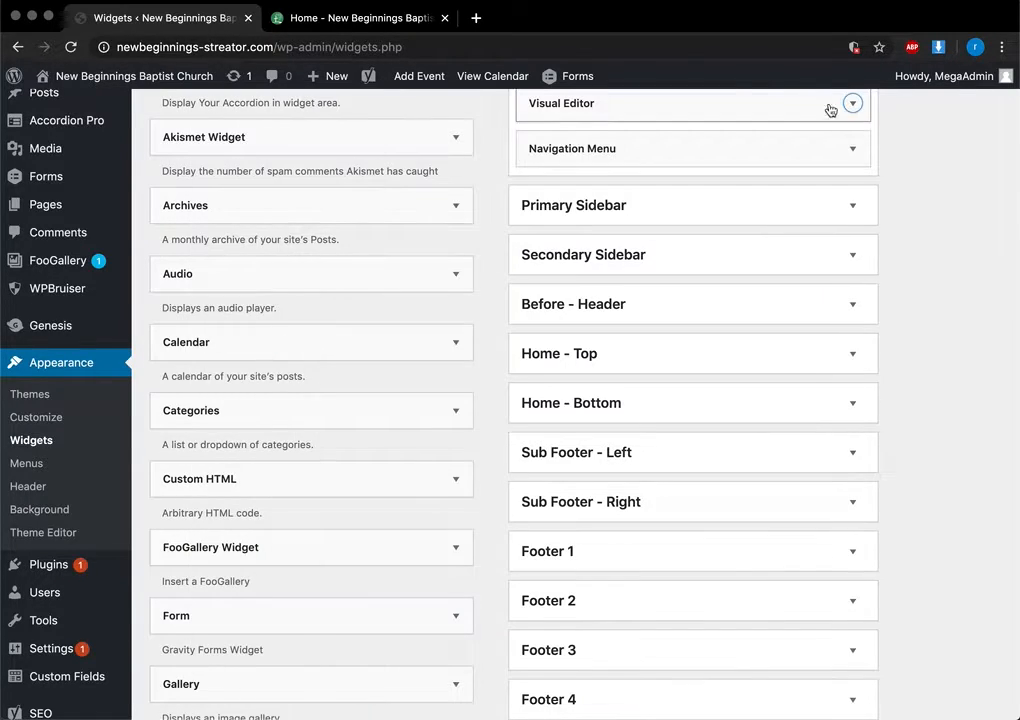
{"action": "left_click", "coordinate": [362, 19]}
{"action": "scroll", "coordinate": [612, 262], "scroll_direction": "up", "scroll_amount": 15}
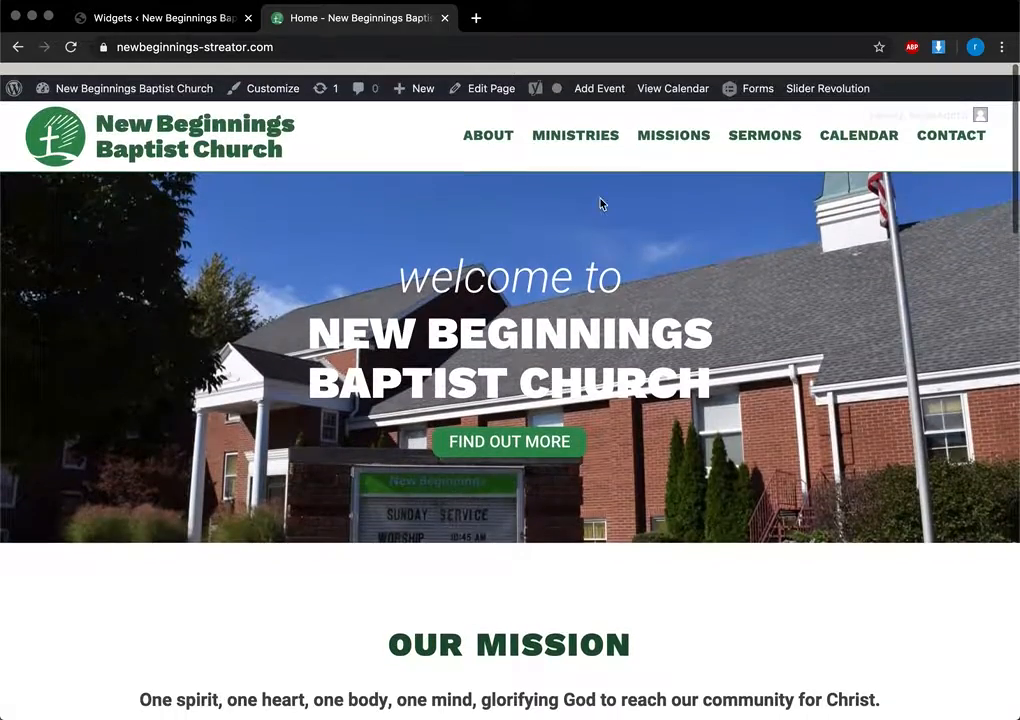
{"action": "left_click", "coordinate": [583, 122]}
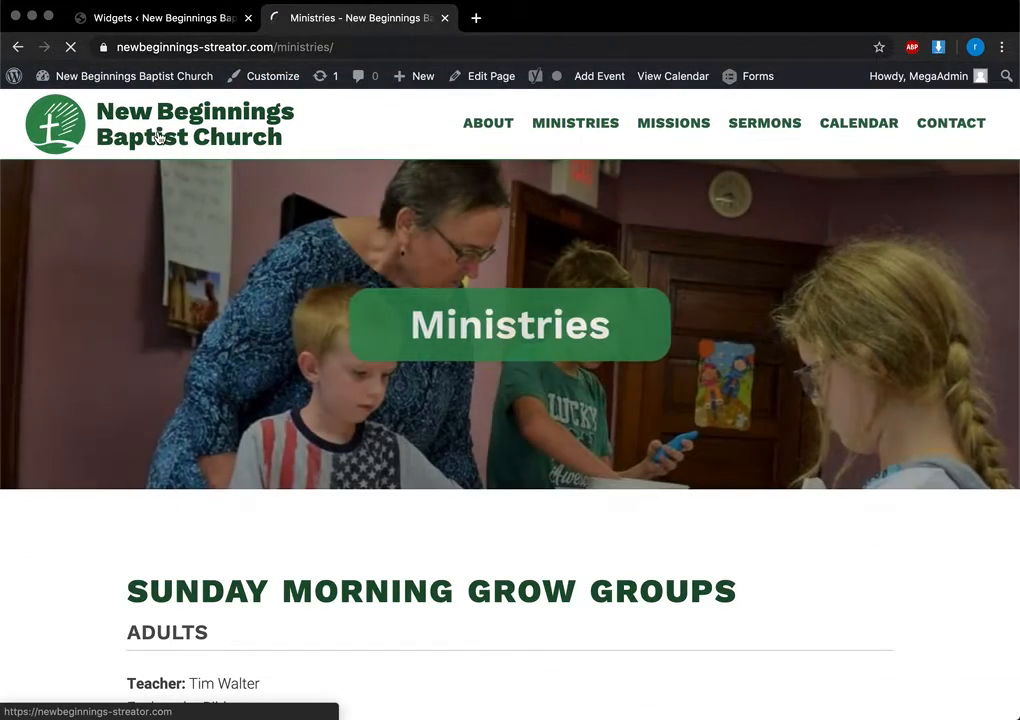
{"action": "left_click", "coordinate": [157, 137]}
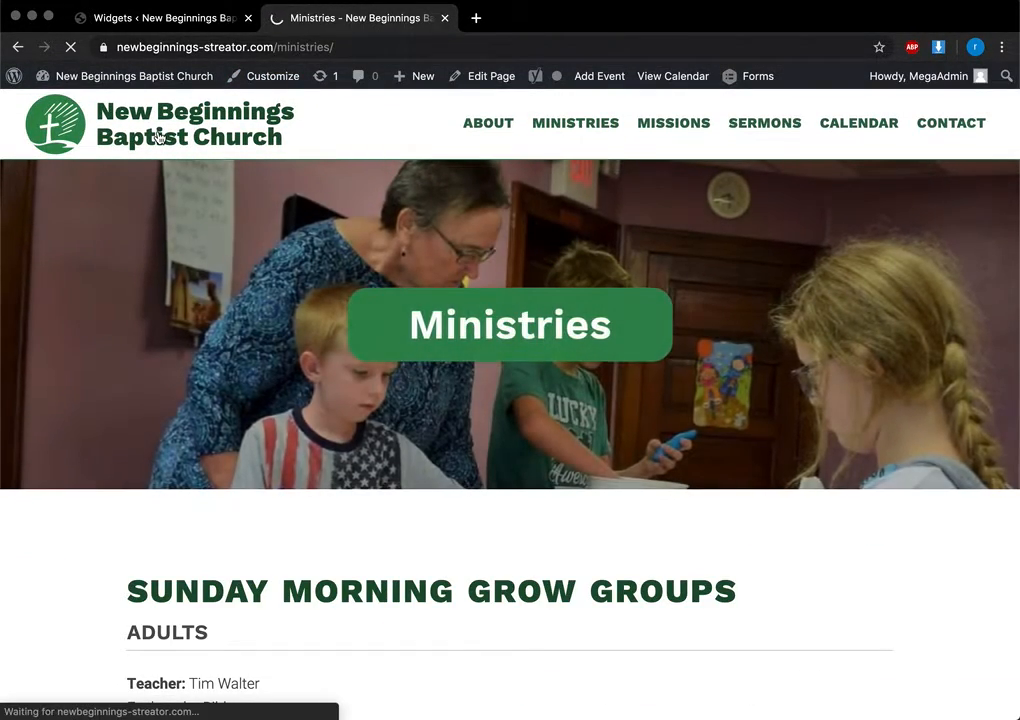
{"action": "left_click", "coordinate": [165, 18]}
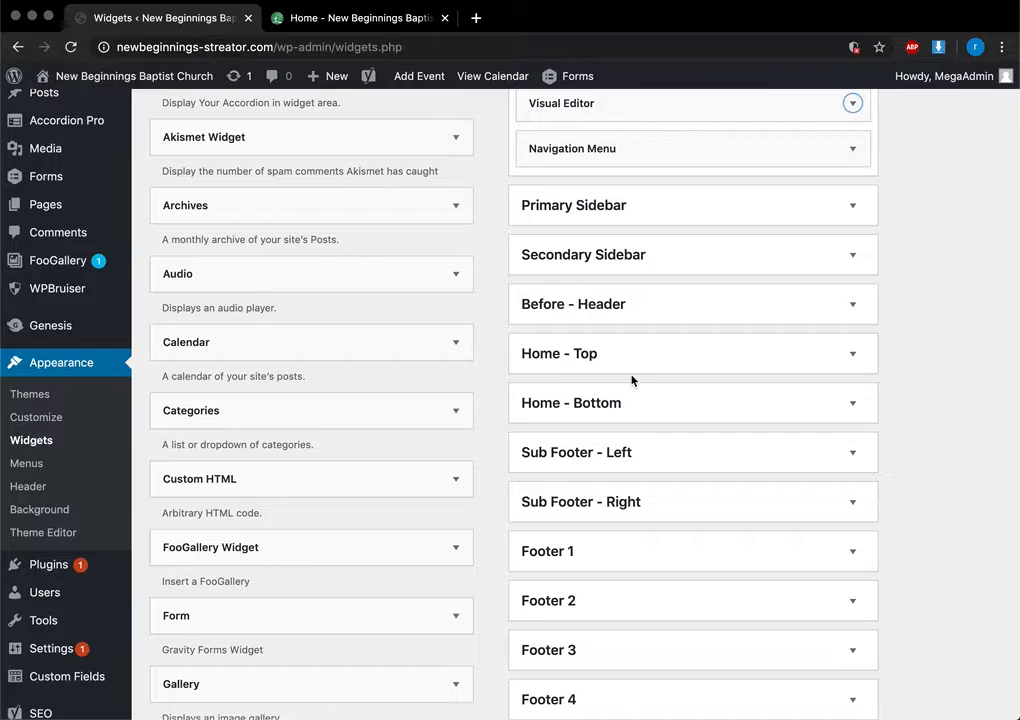
{"action": "left_click", "coordinate": [853, 150]}
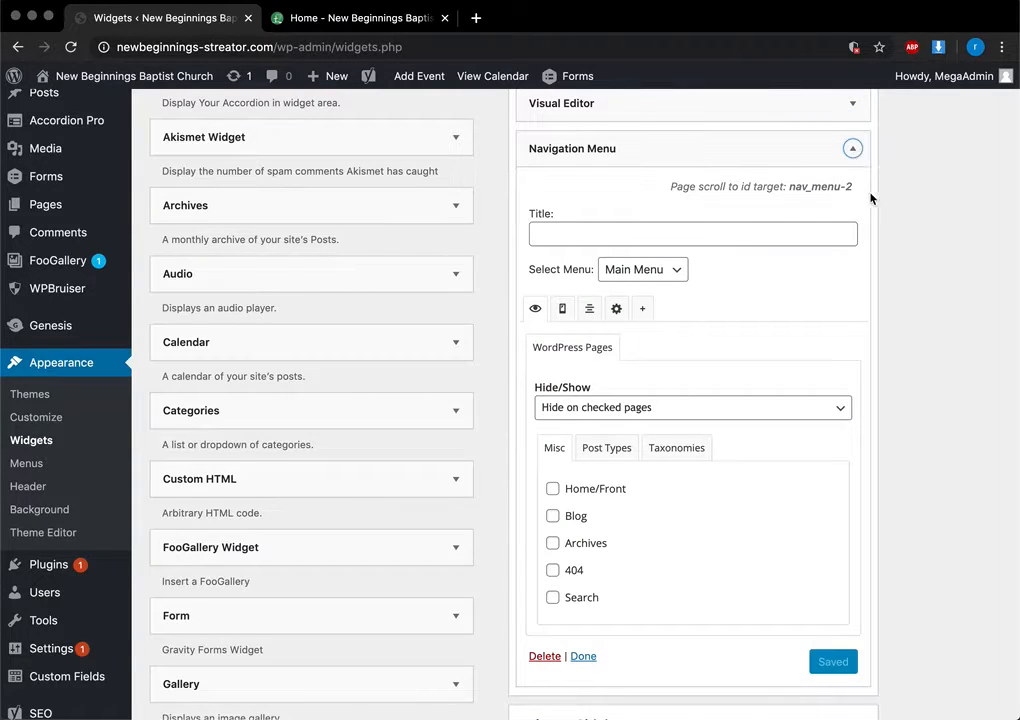
{"action": "left_click", "coordinate": [853, 150]}
{"action": "scroll", "coordinate": [765, 351], "scroll_direction": "down", "scroll_amount": 5}
{"action": "scroll", "coordinate": [772, 321], "scroll_direction": "up", "scroll_amount": 1}
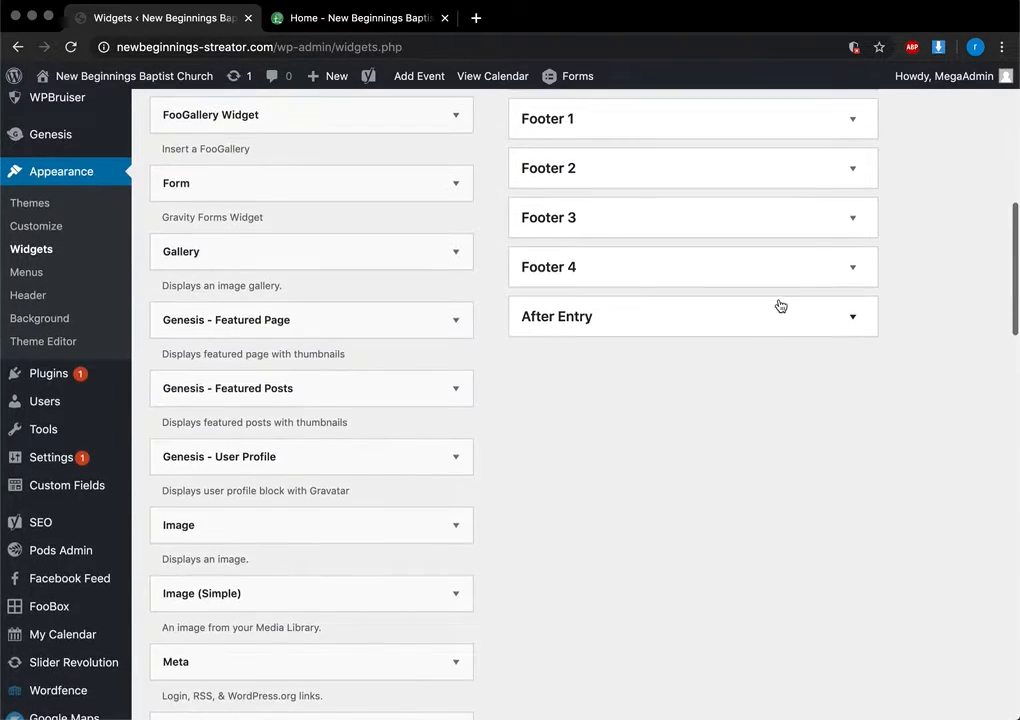
Inspect the Footer 1 widgets: Contact Us form, Visual Editor and WP Google Map Plugin
{"action": "left_click", "coordinate": [853, 119]}
{"action": "left_click", "coordinate": [851, 272]}
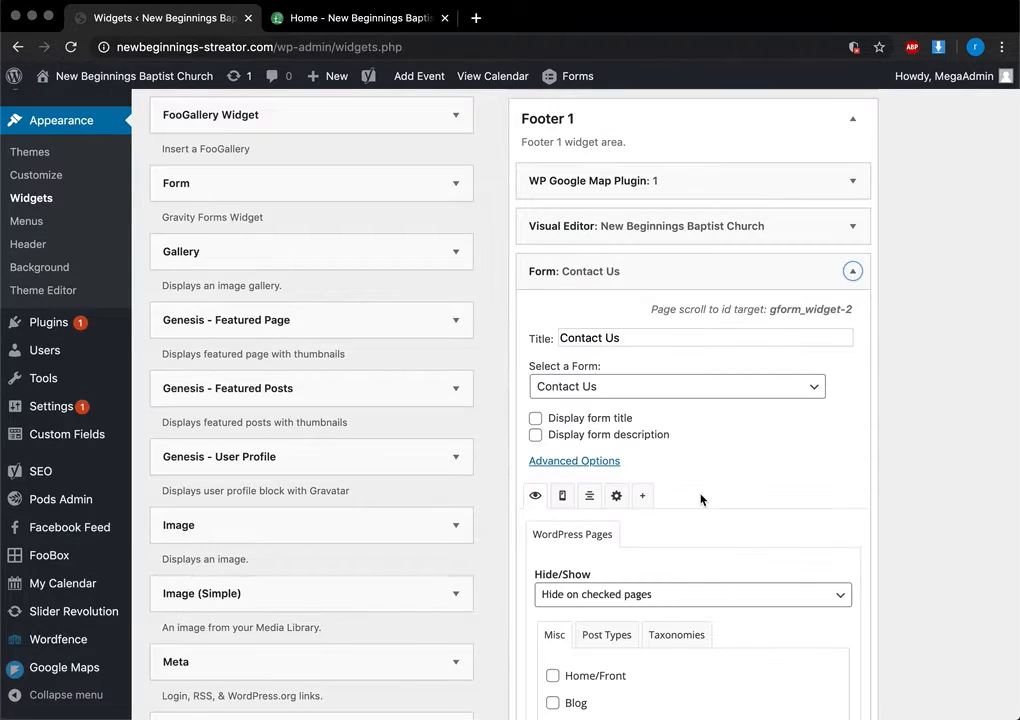
{"action": "scroll", "coordinate": [701, 496], "scroll_direction": "down", "scroll_amount": 4}
{"action": "scroll", "coordinate": [701, 496], "scroll_direction": "up", "scroll_amount": 4}
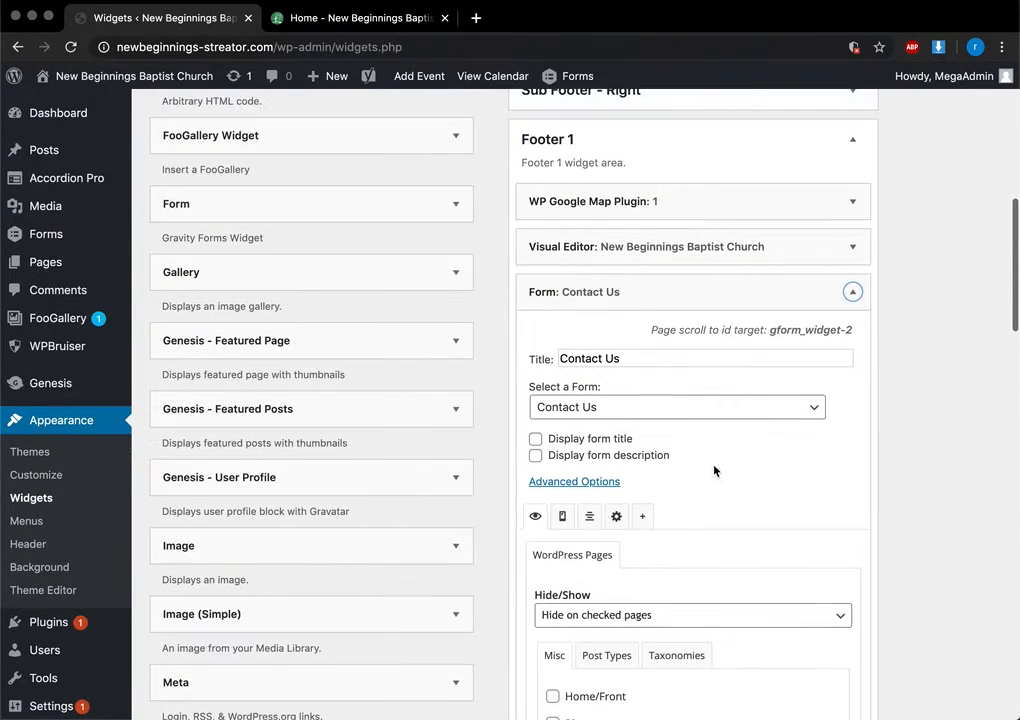
{"action": "left_click", "coordinate": [851, 292]}
{"action": "left_click", "coordinate": [849, 246]}
{"action": "scroll", "coordinate": [565, 455], "scroll_direction": "down", "scroll_amount": 1}
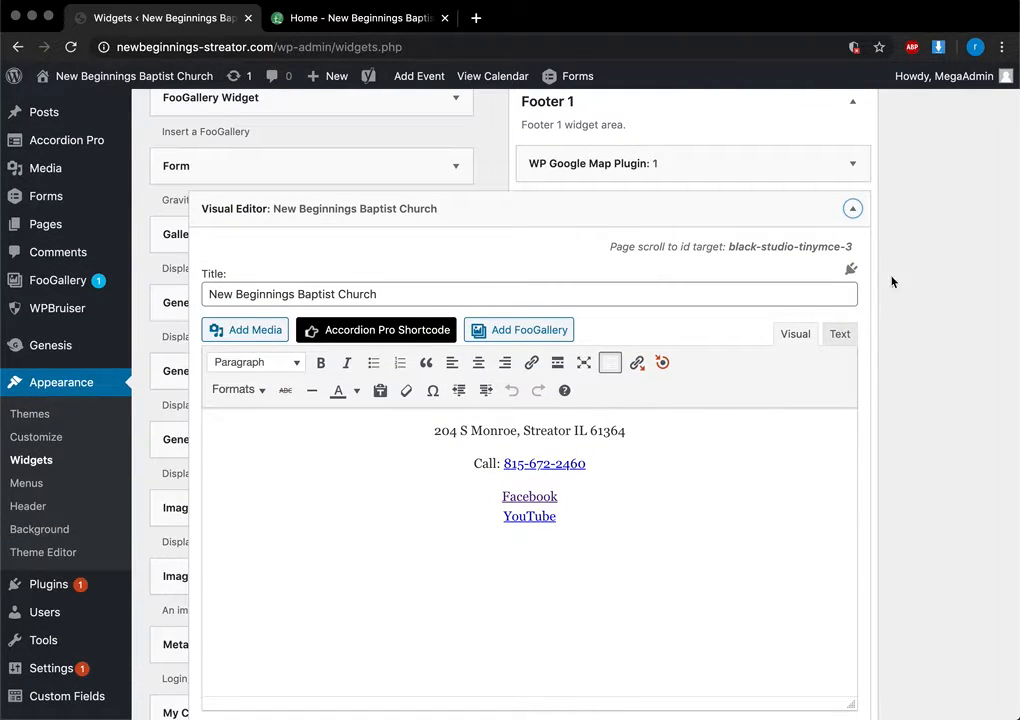
{"action": "left_click", "coordinate": [851, 209]}
{"action": "left_click", "coordinate": [851, 164]}
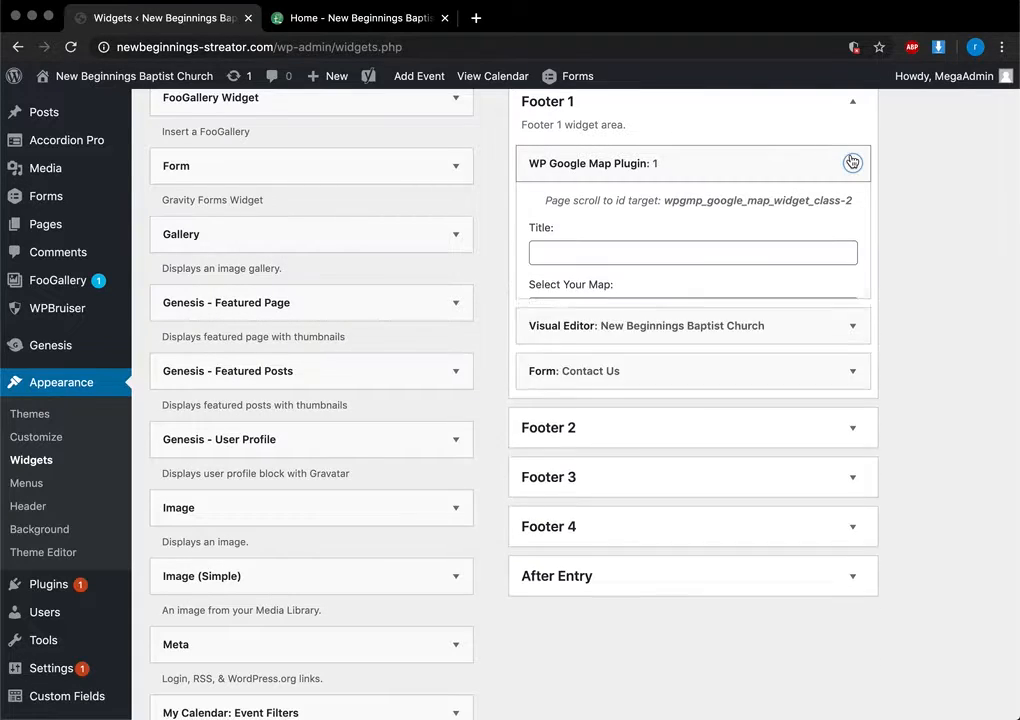
{"action": "left_click", "coordinate": [851, 163]}
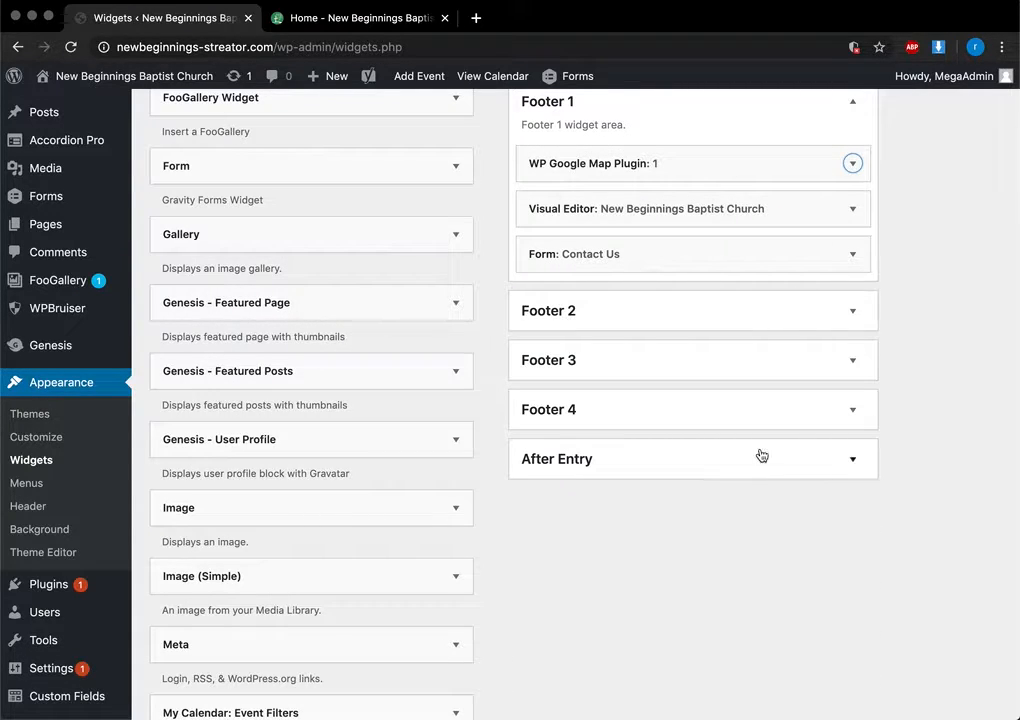
Review the footer Visual Editor widget again, then go to Appearance > Menus
{"action": "scroll", "coordinate": [735, 390], "scroll_direction": "up", "scroll_amount": 3}
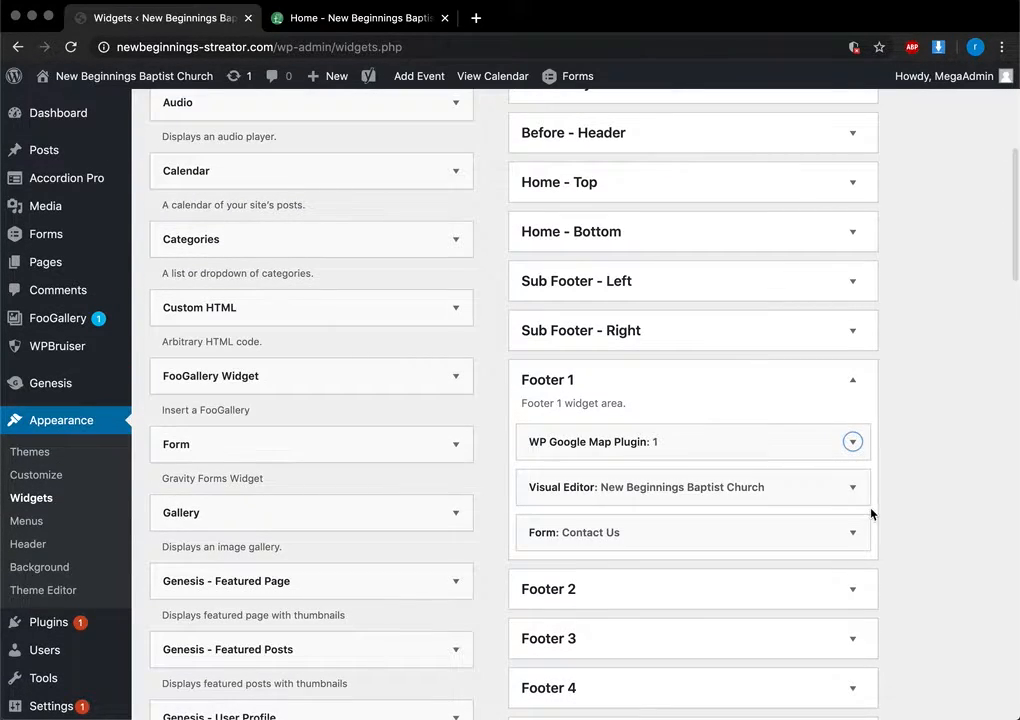
{"action": "left_click", "coordinate": [852, 485]}
{"action": "scroll", "coordinate": [858, 493], "scroll_direction": "down", "scroll_amount": 3}
{"action": "scroll", "coordinate": [858, 493], "scroll_direction": "down", "scroll_amount": 2}
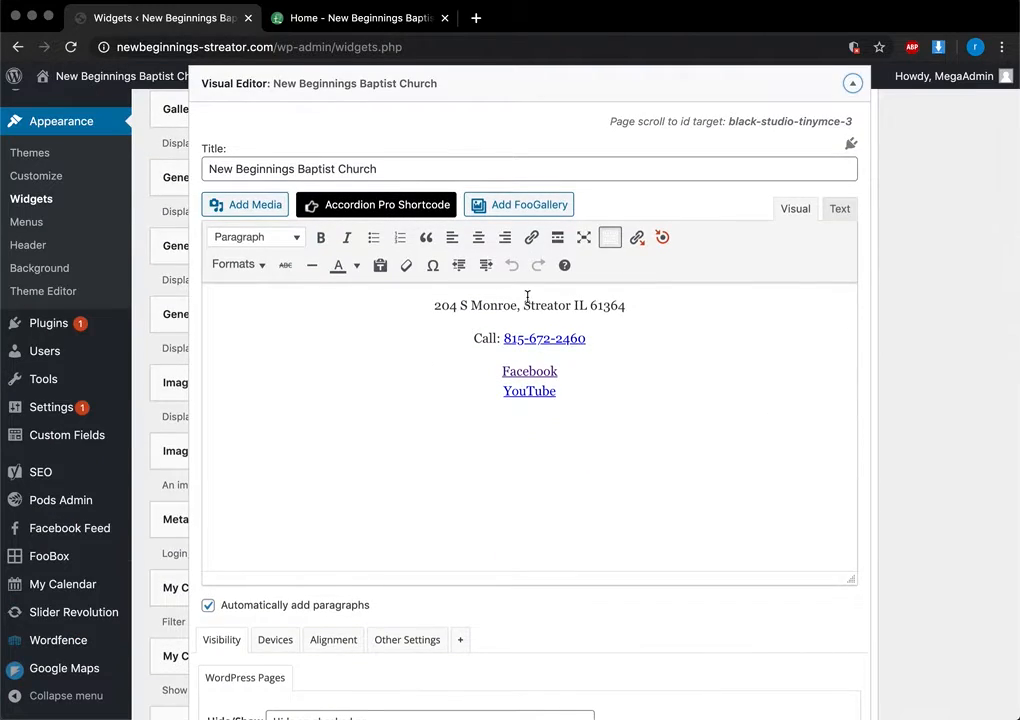
{"action": "scroll", "coordinate": [528, 296], "scroll_direction": "down", "scroll_amount": 5}
{"action": "scroll", "coordinate": [950, 625], "scroll_direction": "up", "scroll_amount": 5}
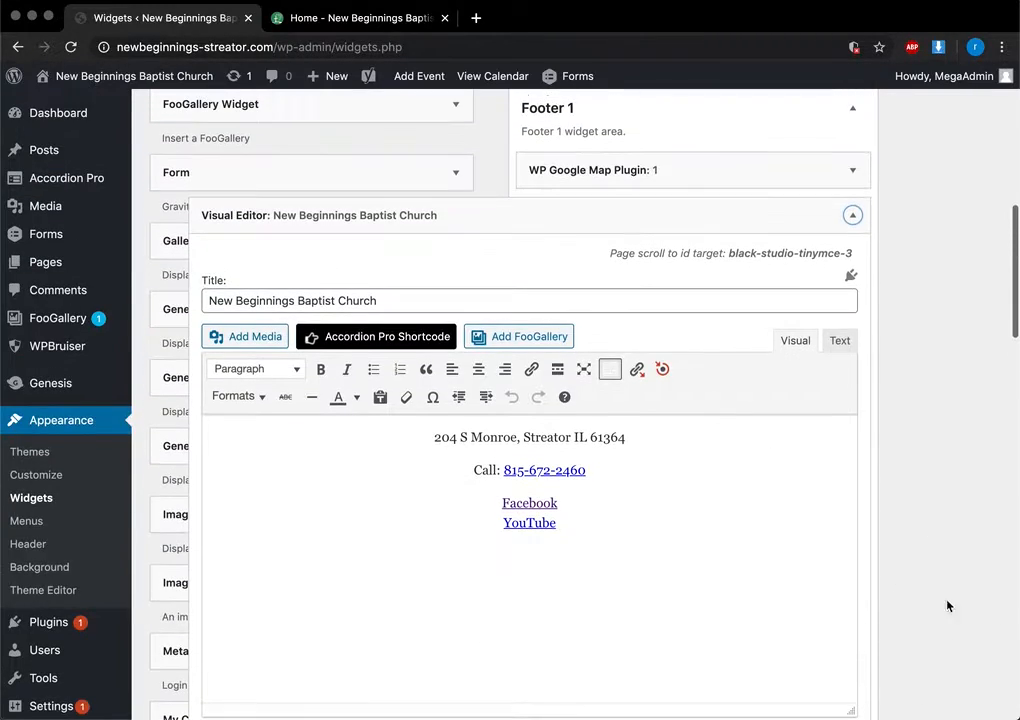
{"action": "left_click", "coordinate": [853, 215]}
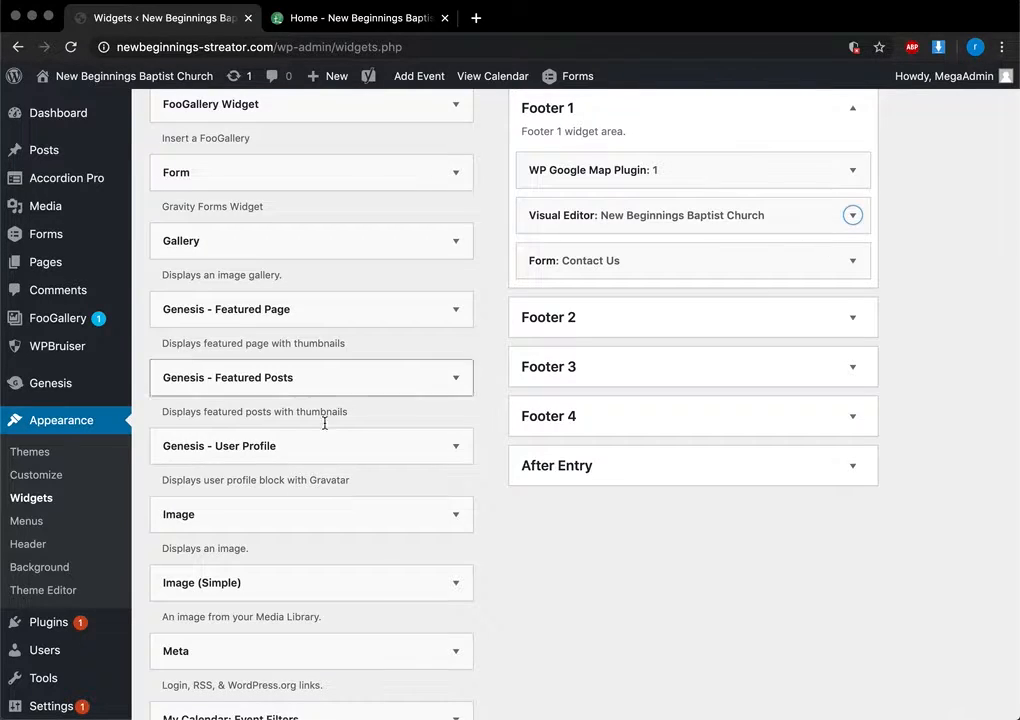
{"action": "left_click", "coordinate": [24, 522]}
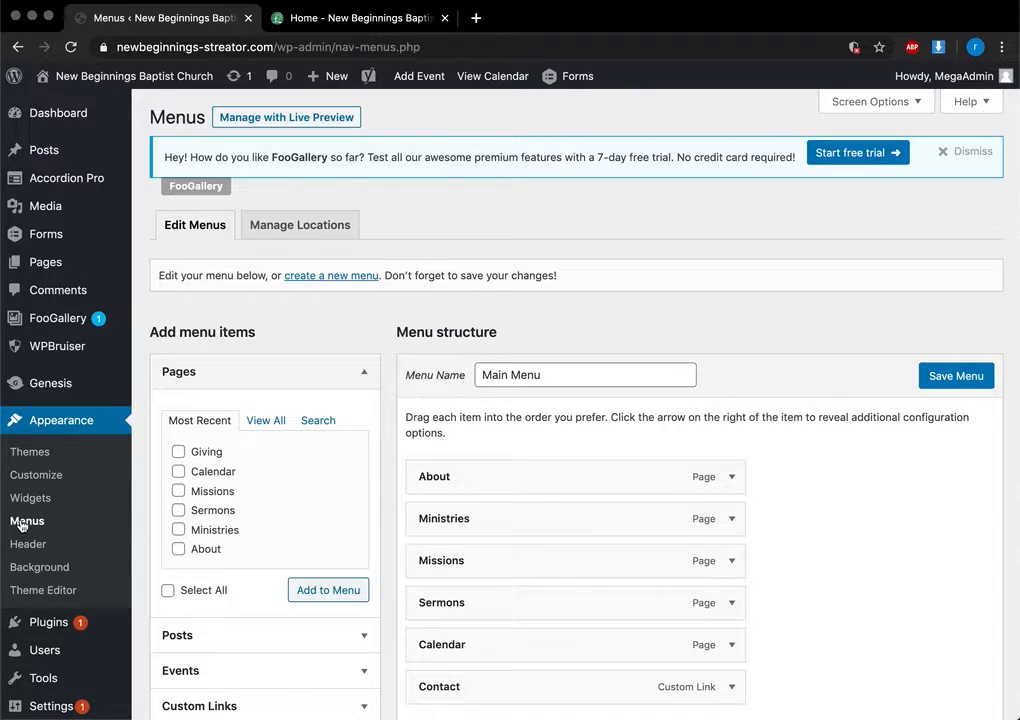
Add the Giving page to Main Menu, then remove it so the menu ends at Contact
{"action": "scroll", "coordinate": [423, 535], "scroll_direction": "down", "scroll_amount": 3}
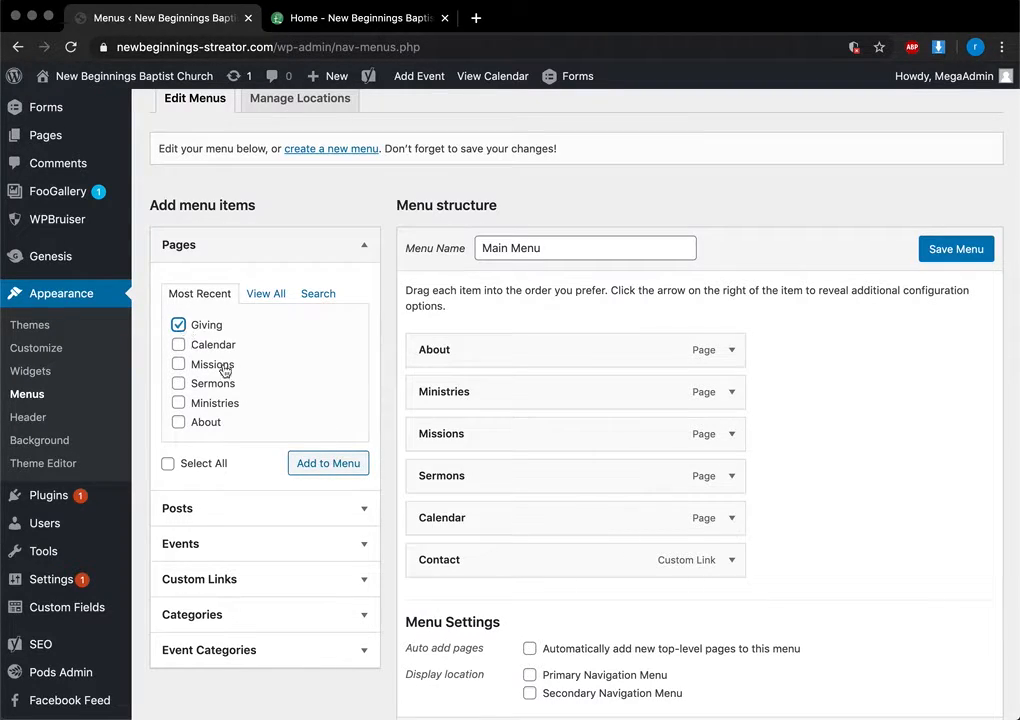
{"action": "left_click", "coordinate": [327, 467]}
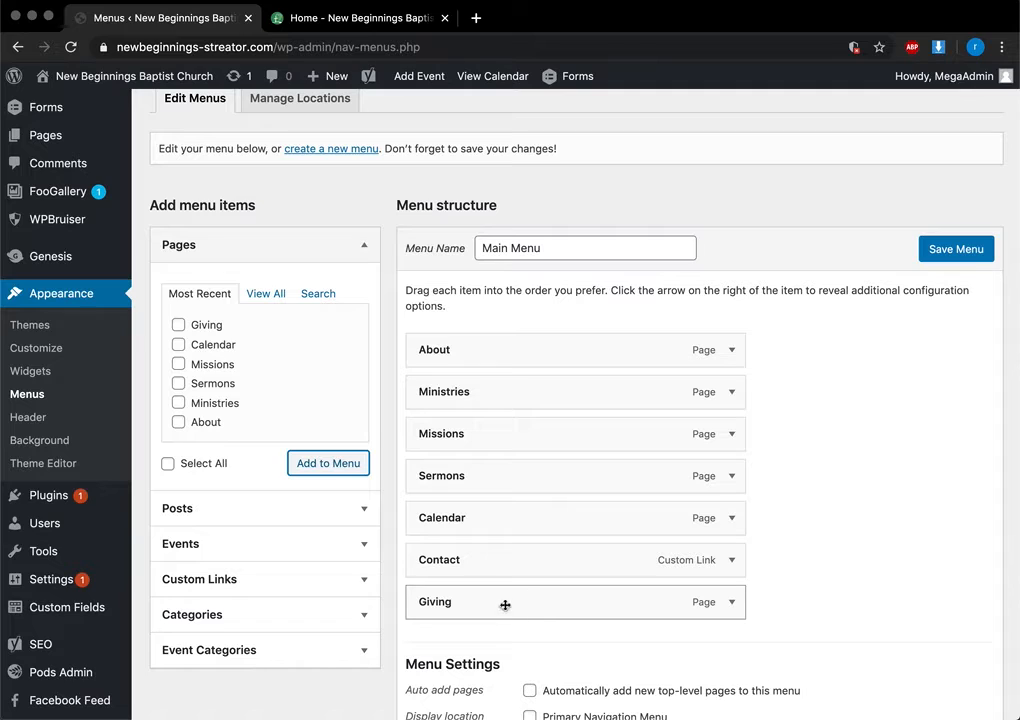
{"action": "left_click", "coordinate": [734, 604]}
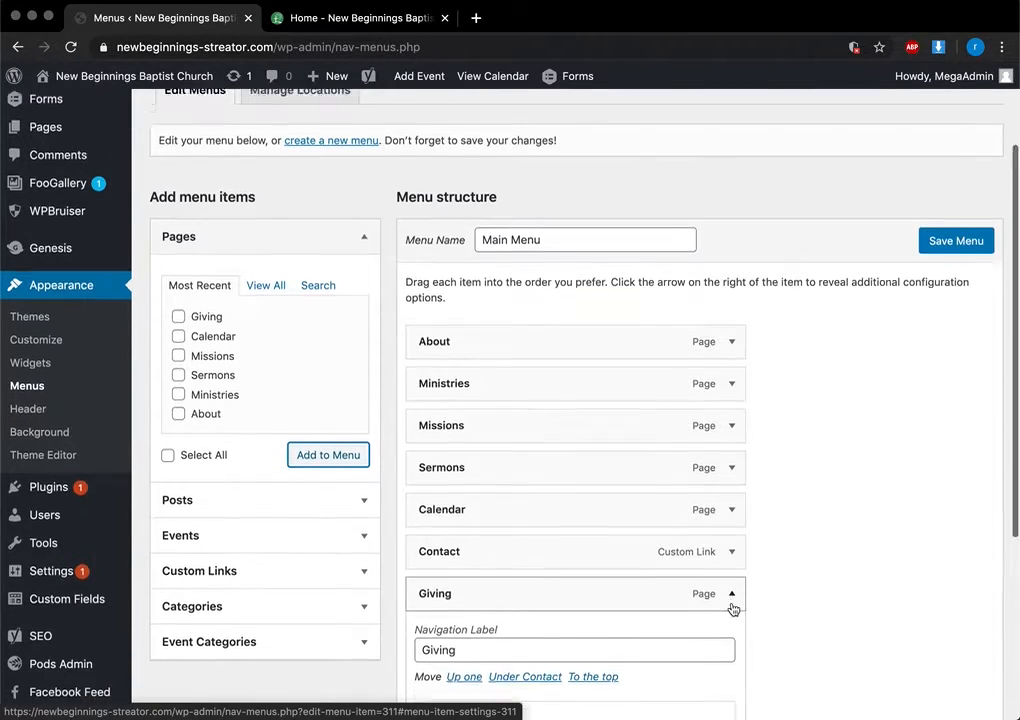
{"action": "scroll", "coordinate": [416, 553], "scroll_direction": "down", "scroll_amount": 3}
{"action": "left_click", "coordinate": [430, 592]}
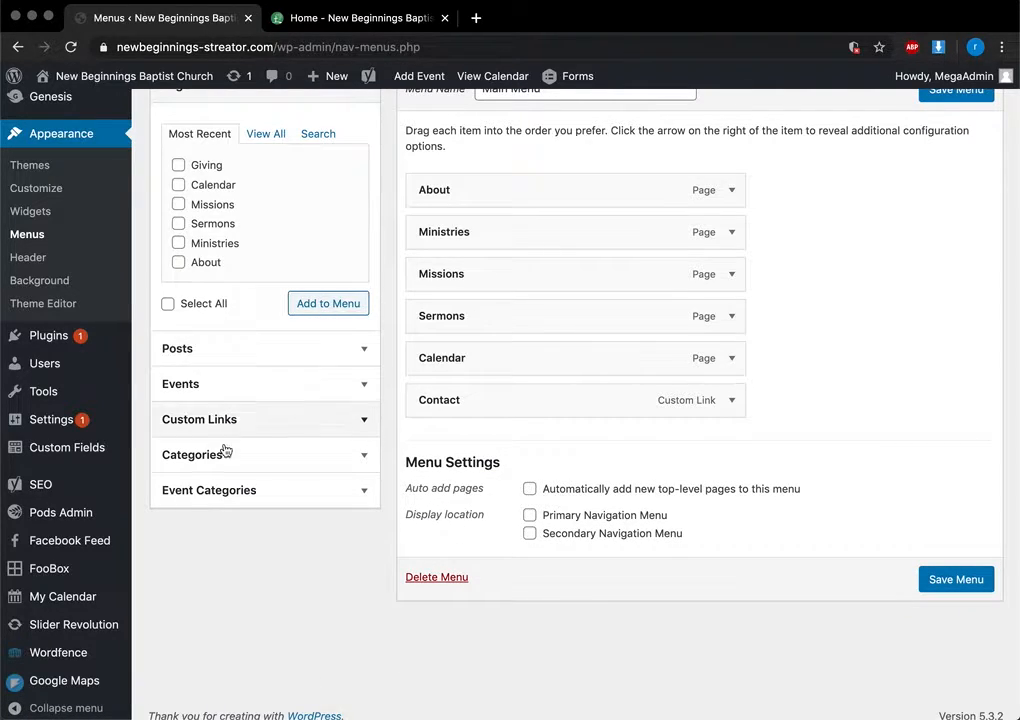
{"action": "left_click", "coordinate": [364, 421]}
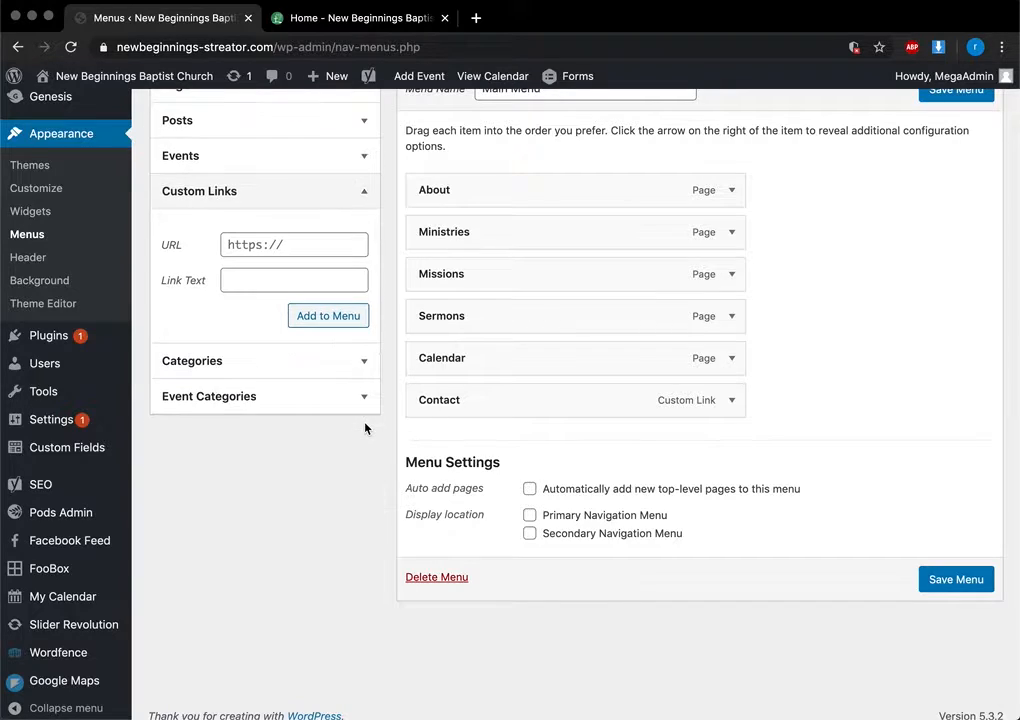
{"action": "left_click", "coordinate": [288, 273]}
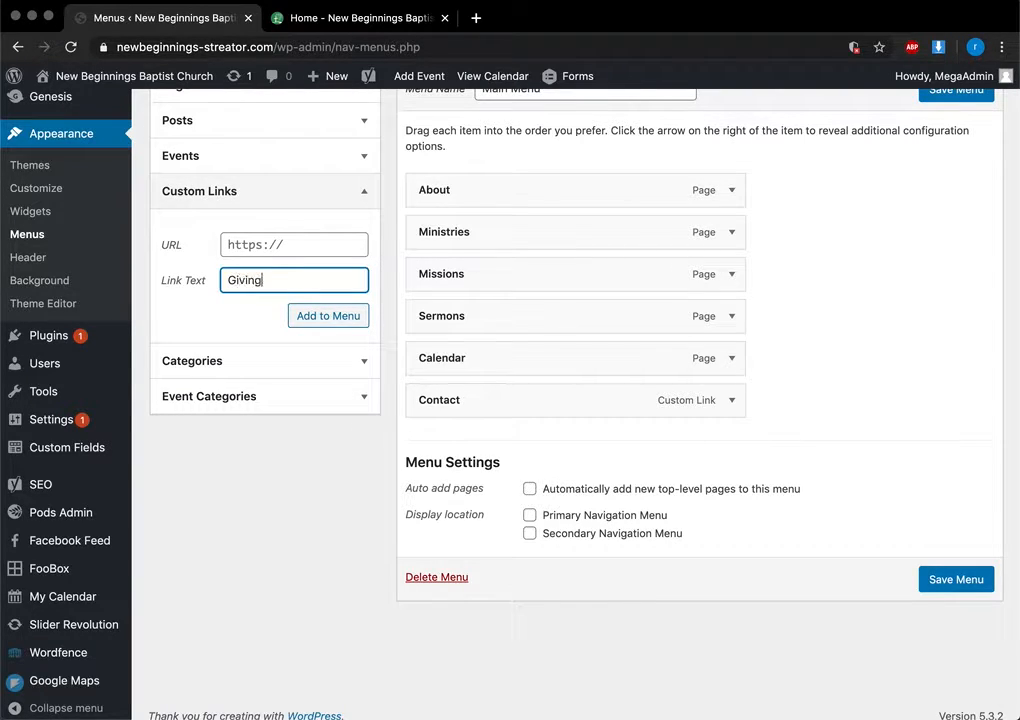
{"action": "left_click", "coordinate": [302, 245]}
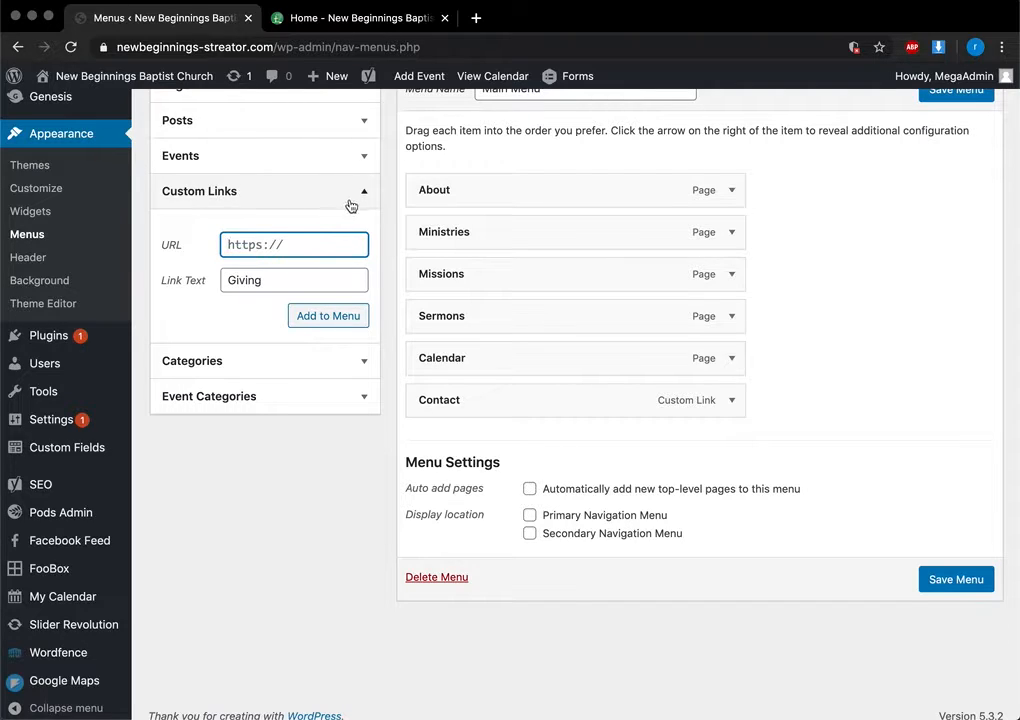
{"action": "left_click", "coordinate": [316, 313]}
{"action": "left_click", "coordinate": [302, 244]}
{"action": "type", "text": "#"}
{"action": "left_click", "coordinate": [318, 317]}
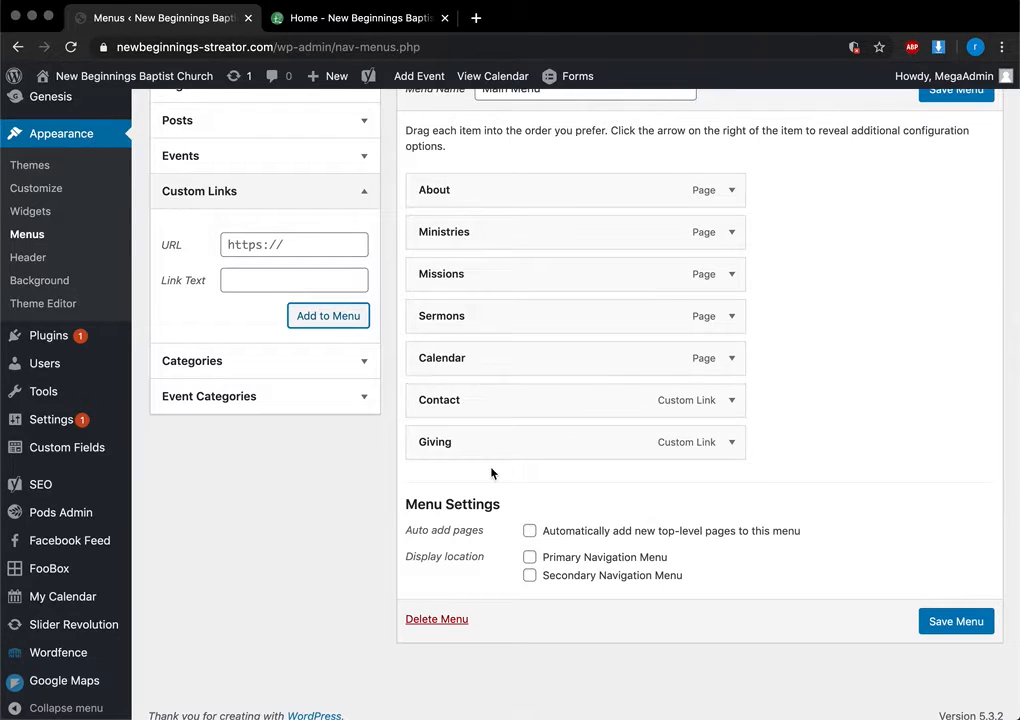
{"action": "mouse_move", "coordinate": [471, 449]}
{"action": "left_mouse_down"}
{"action": "mouse_move", "coordinate": [511, 451]}
{"action": "mouse_move", "coordinate": [480, 449]}
{"action": "left_mouse_up"}
{"action": "left_click", "coordinate": [734, 443]}
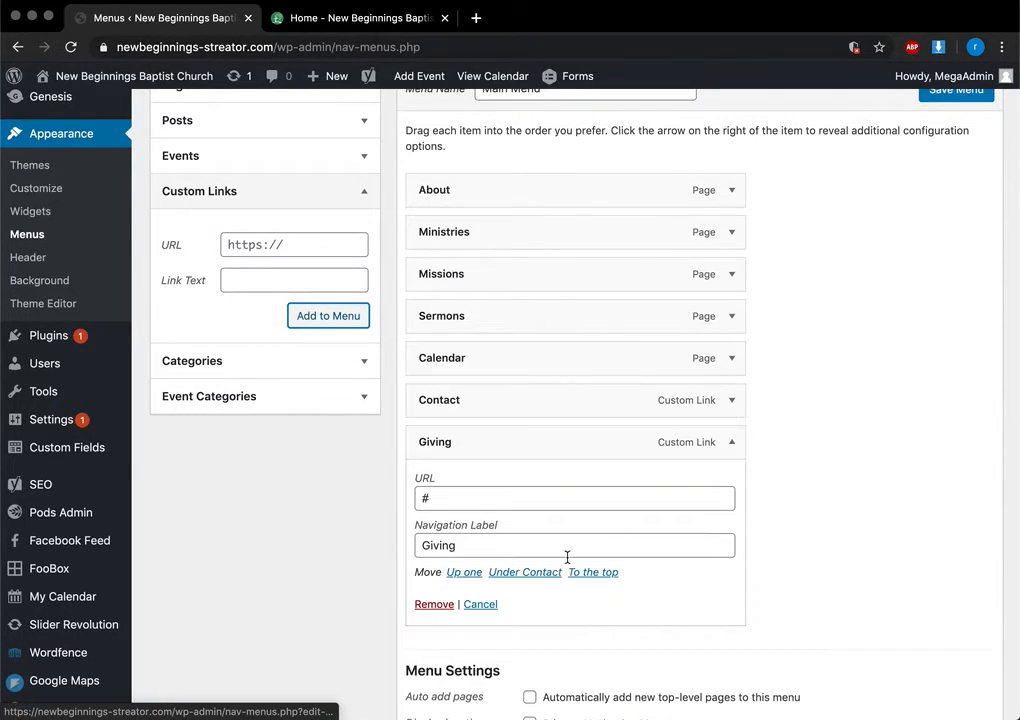
{"action": "left_click", "coordinate": [447, 605]}
{"action": "scroll", "coordinate": [604, 412], "scroll_direction": "up", "scroll_amount": 5}
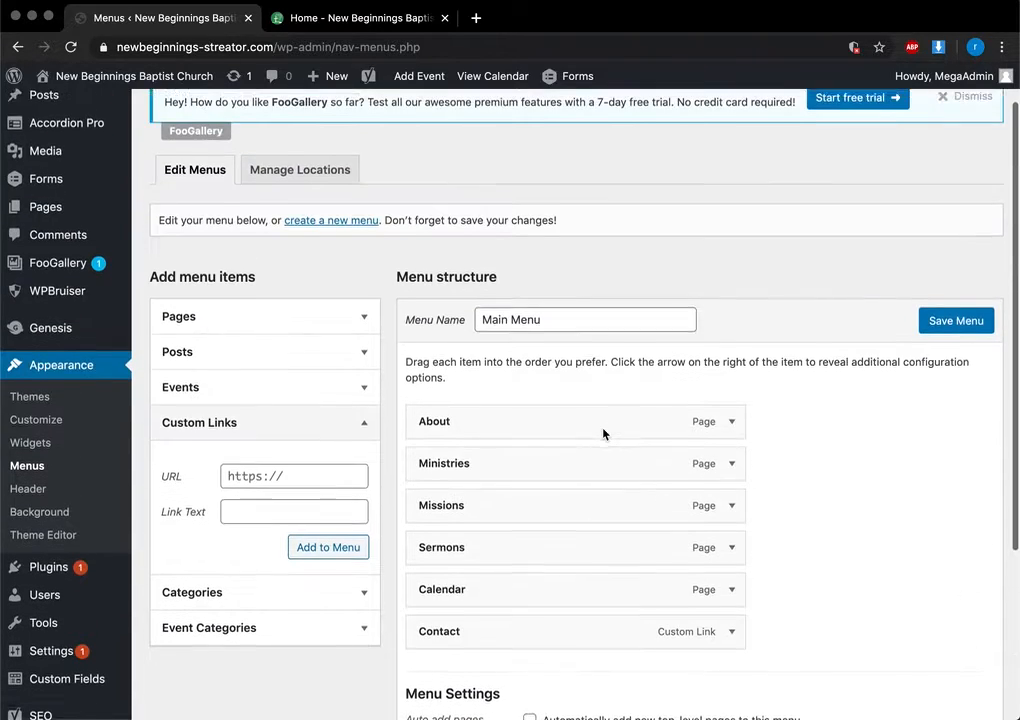
{"action": "left_click", "coordinate": [364, 444]}
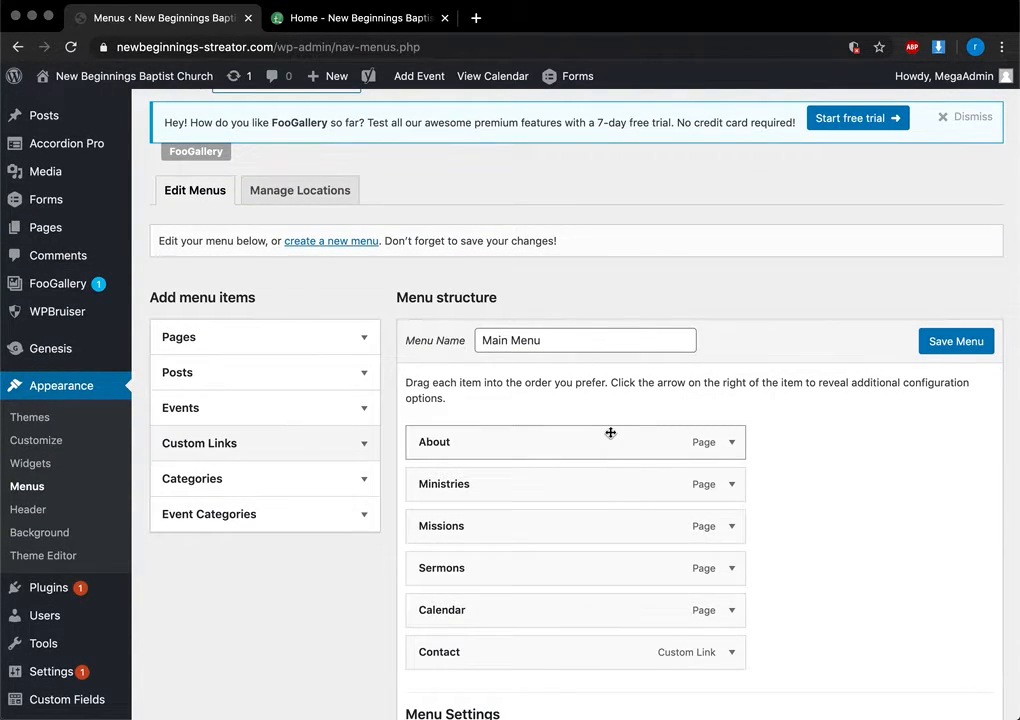
{"action": "scroll", "coordinate": [610, 432], "scroll_direction": "down", "scroll_amount": 3}
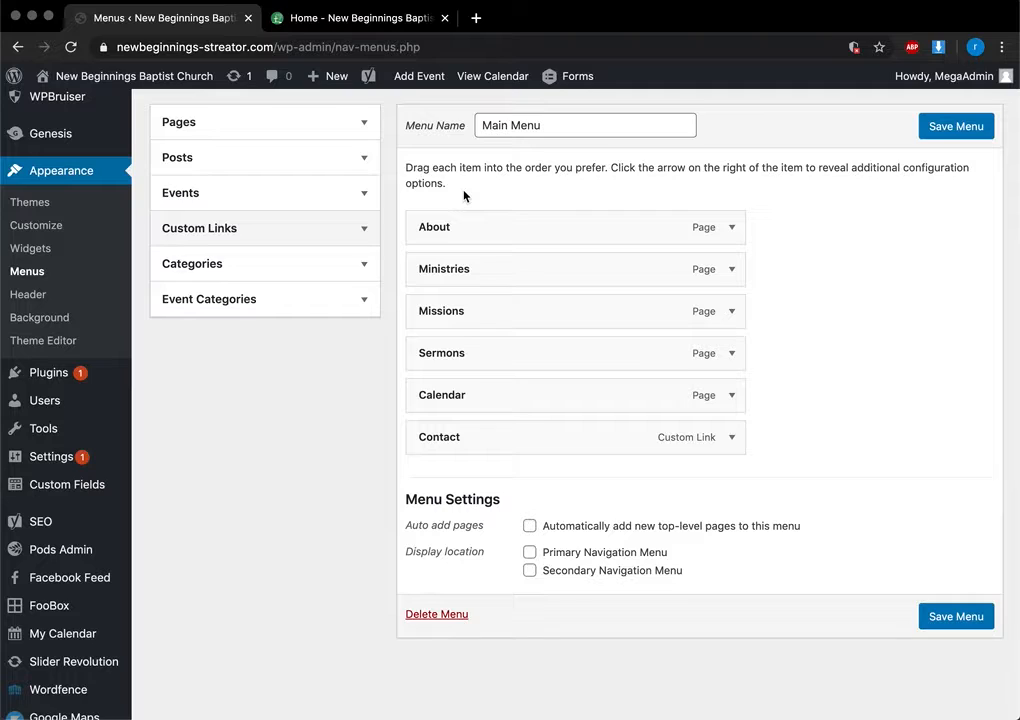
{"action": "scroll", "coordinate": [17, 427], "scroll_direction": "up", "scroll_amount": 2}
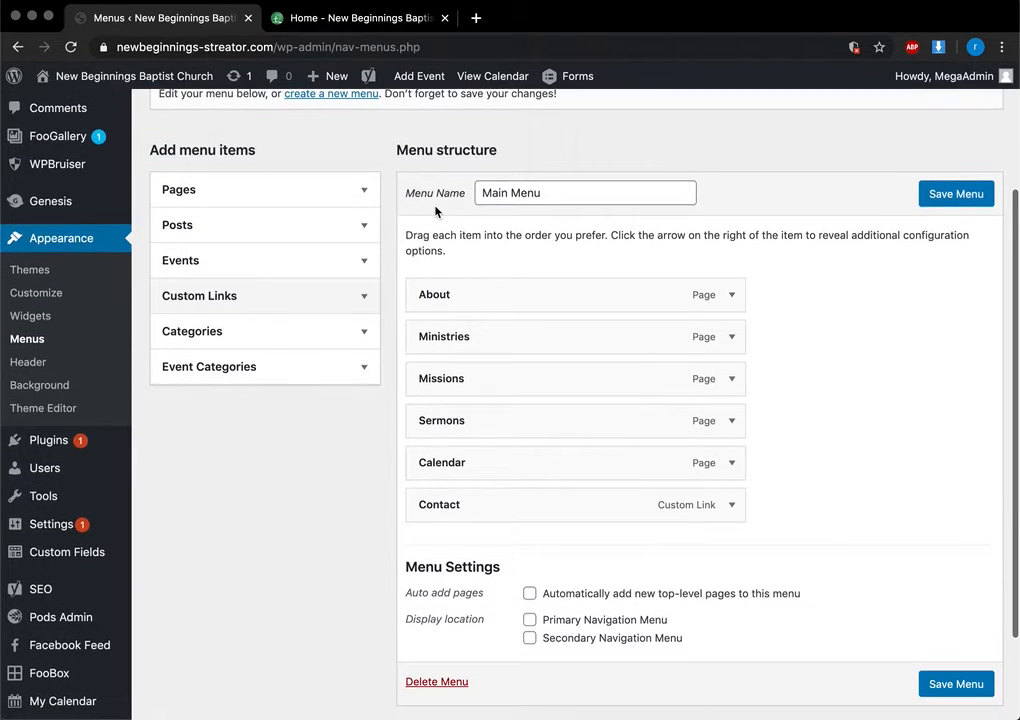
{"action": "left_click", "coordinate": [40, 440]}
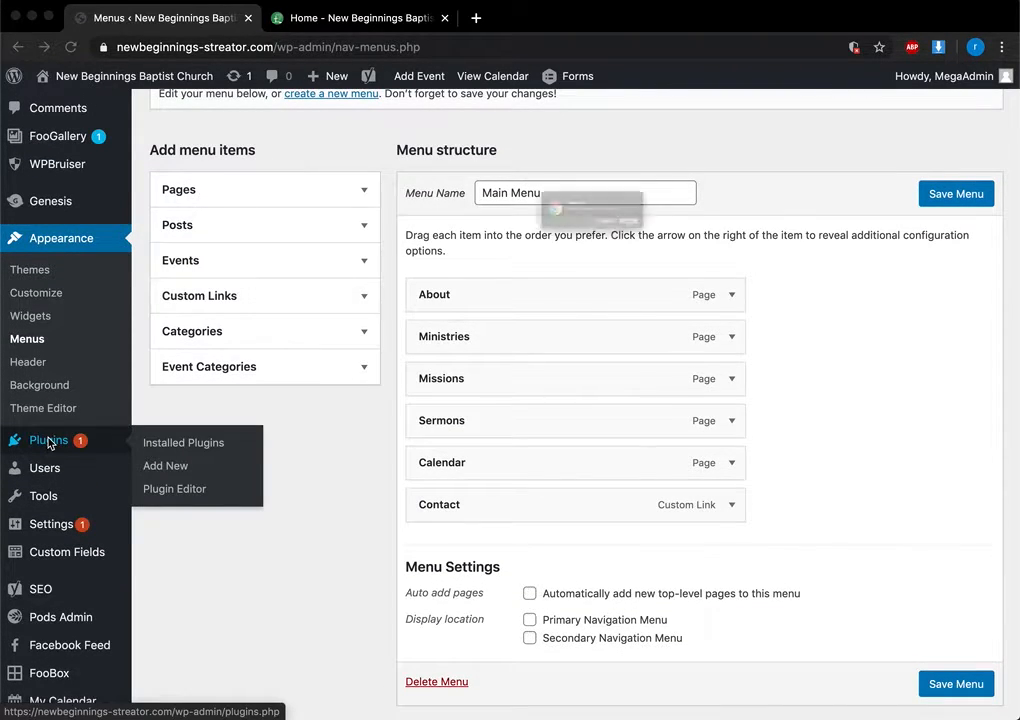
Leave the unsaved menu page and filter plugins by Update Available, then show all 34
{"action": "left_click", "coordinate": [726, 259]}
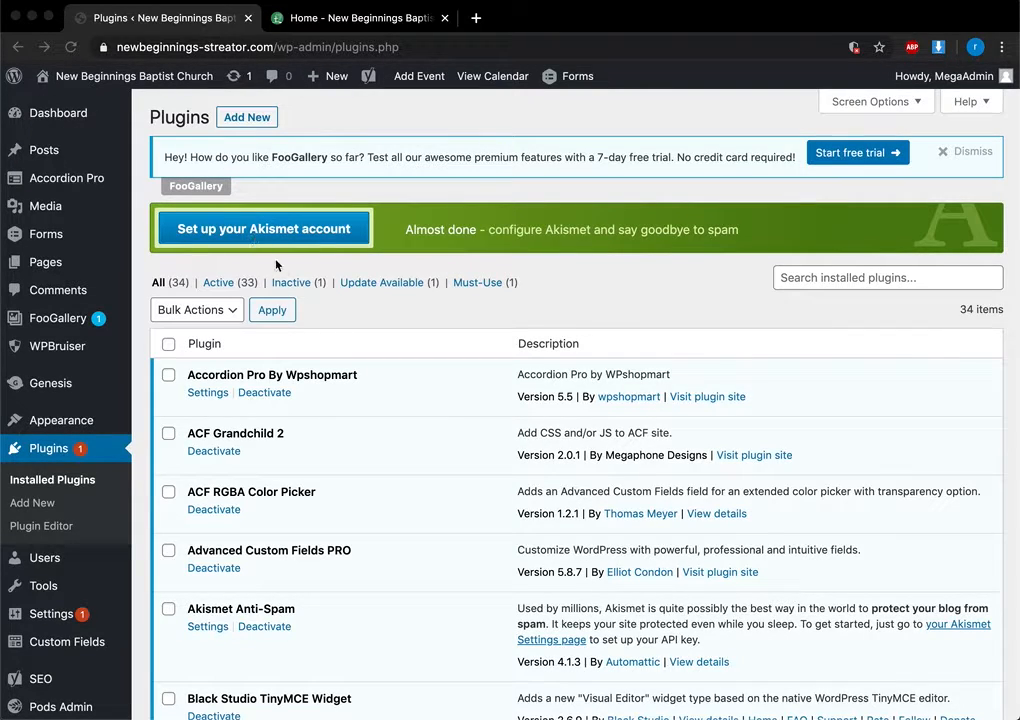
{"action": "left_click", "coordinate": [388, 283]}
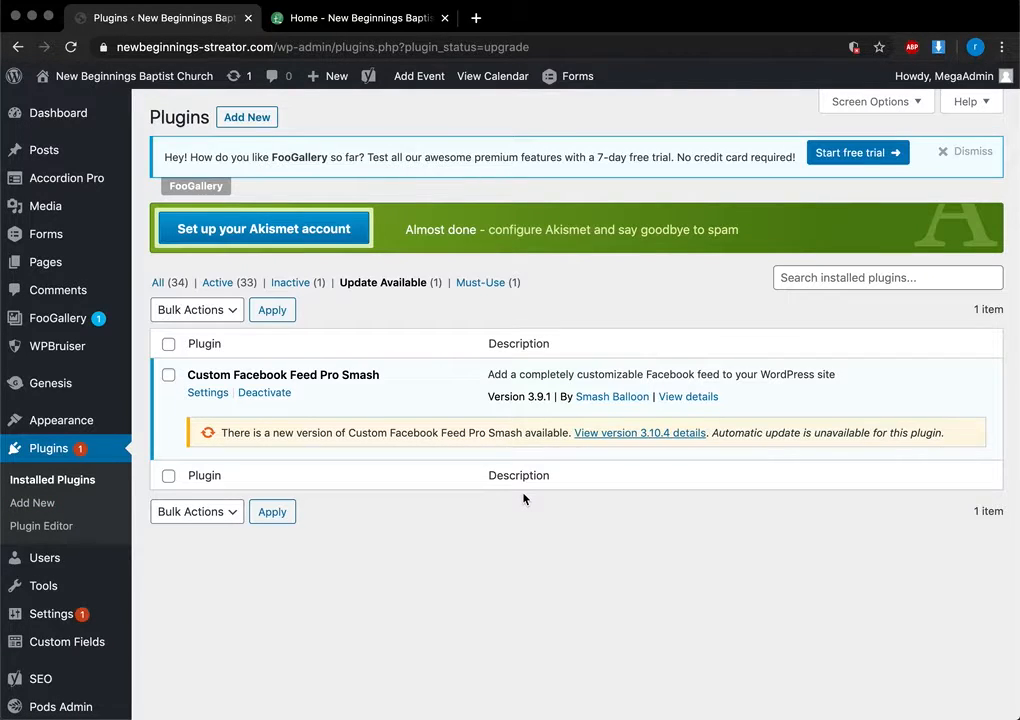
{"action": "left_click", "coordinate": [157, 283]}
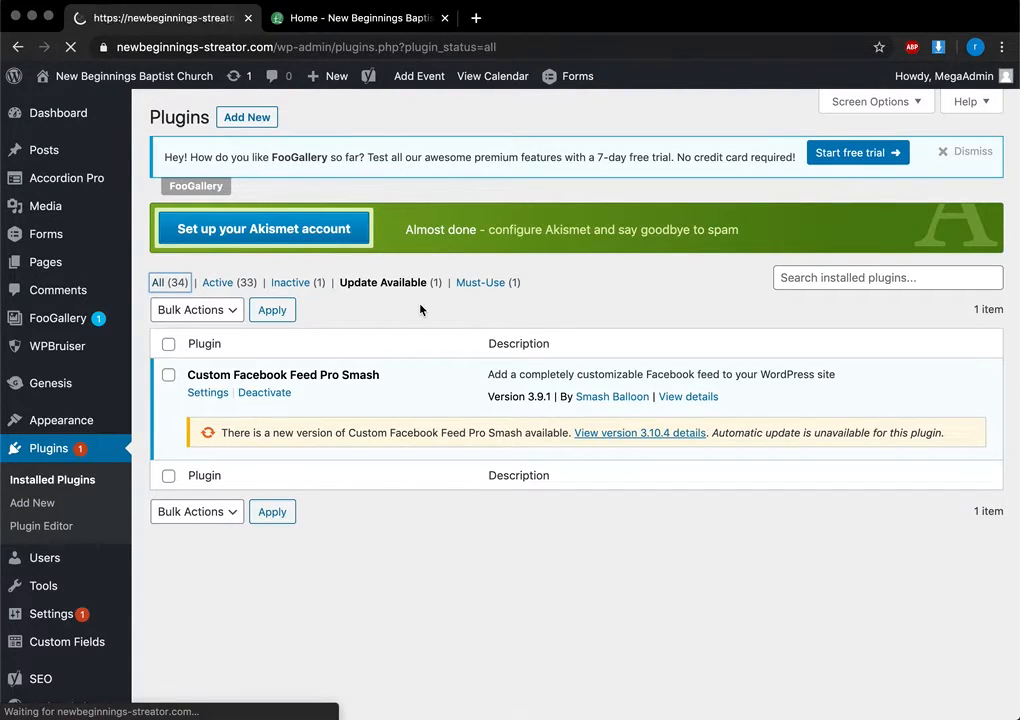
Scroll through the installed plugins list, then open the Users page
{"action": "scroll", "coordinate": [278, 369], "scroll_direction": "down", "scroll_amount": 15}
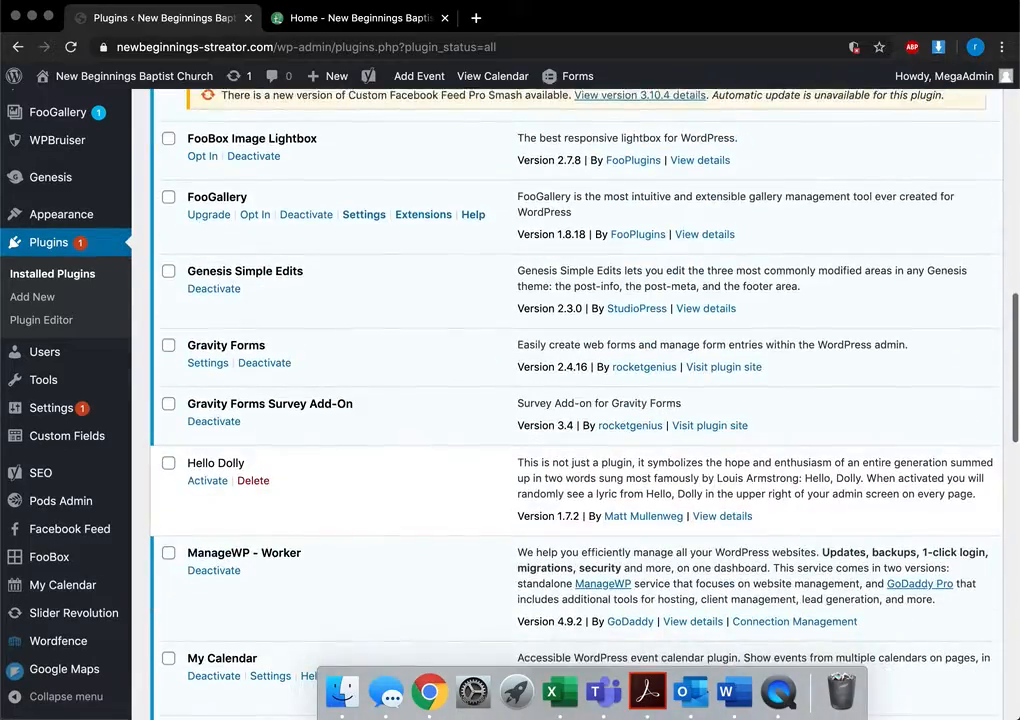
{"action": "scroll", "coordinate": [280, 365], "scroll_direction": "up", "scroll_amount": 15}
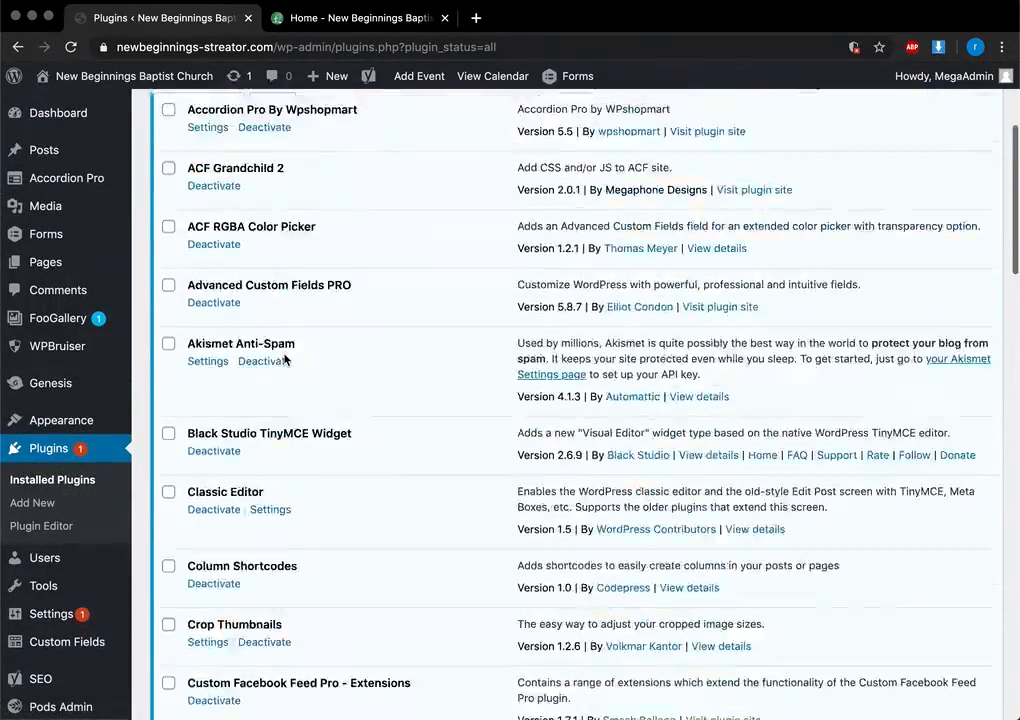
{"action": "scroll", "coordinate": [286, 355], "scroll_direction": "down", "scroll_amount": 15}
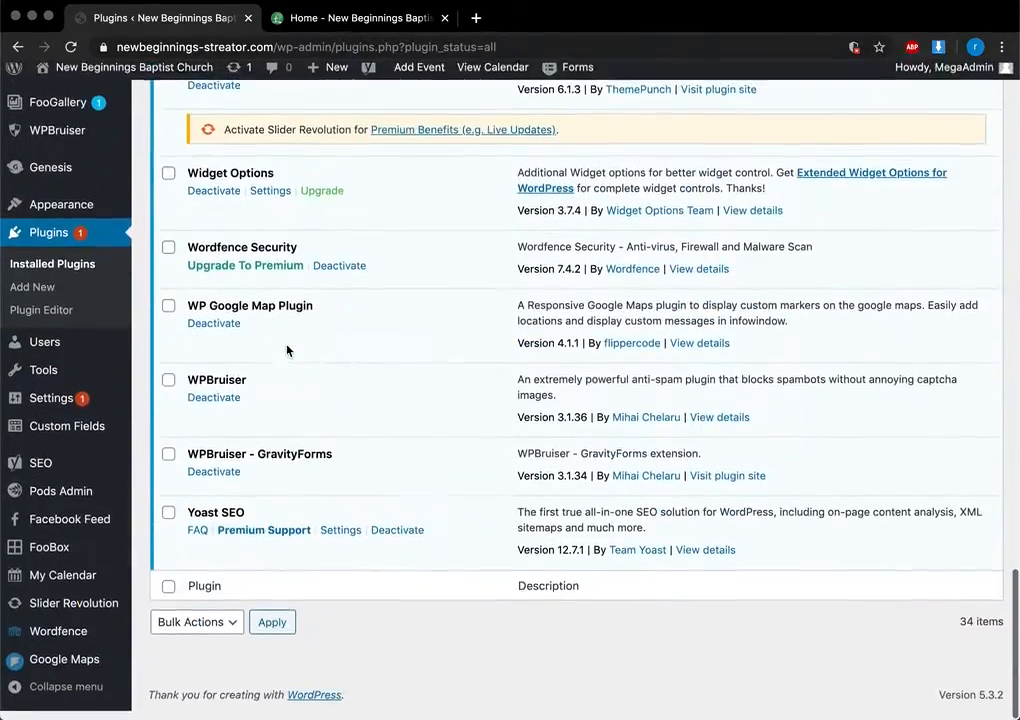
{"action": "scroll", "coordinate": [287, 349], "scroll_direction": "up", "scroll_amount": 15}
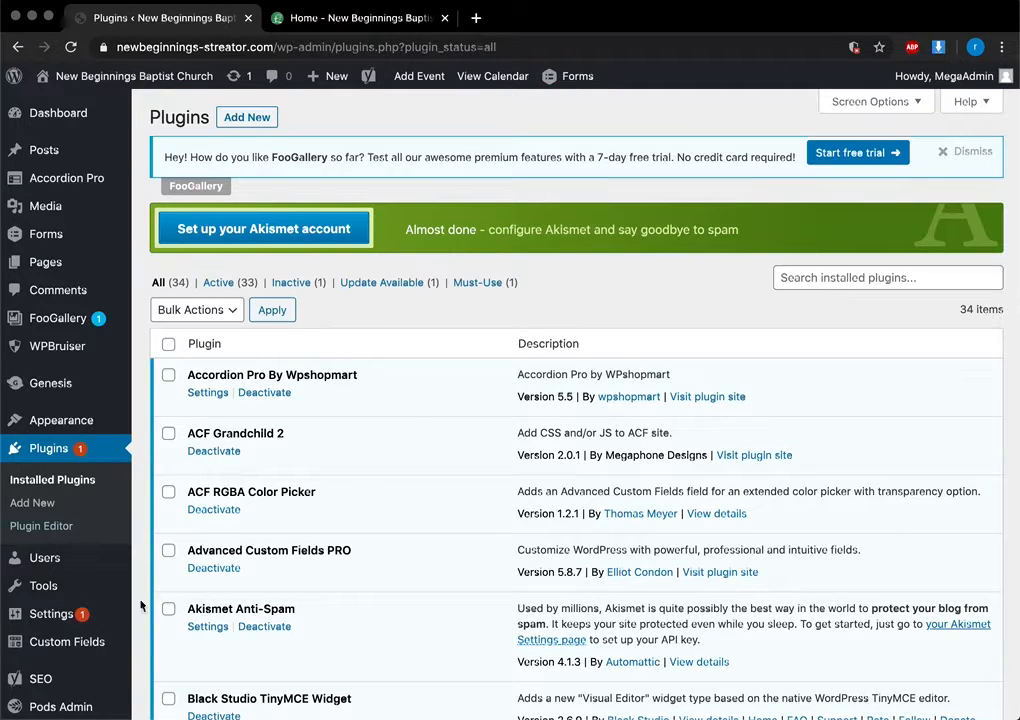
{"action": "left_click", "coordinate": [57, 565]}
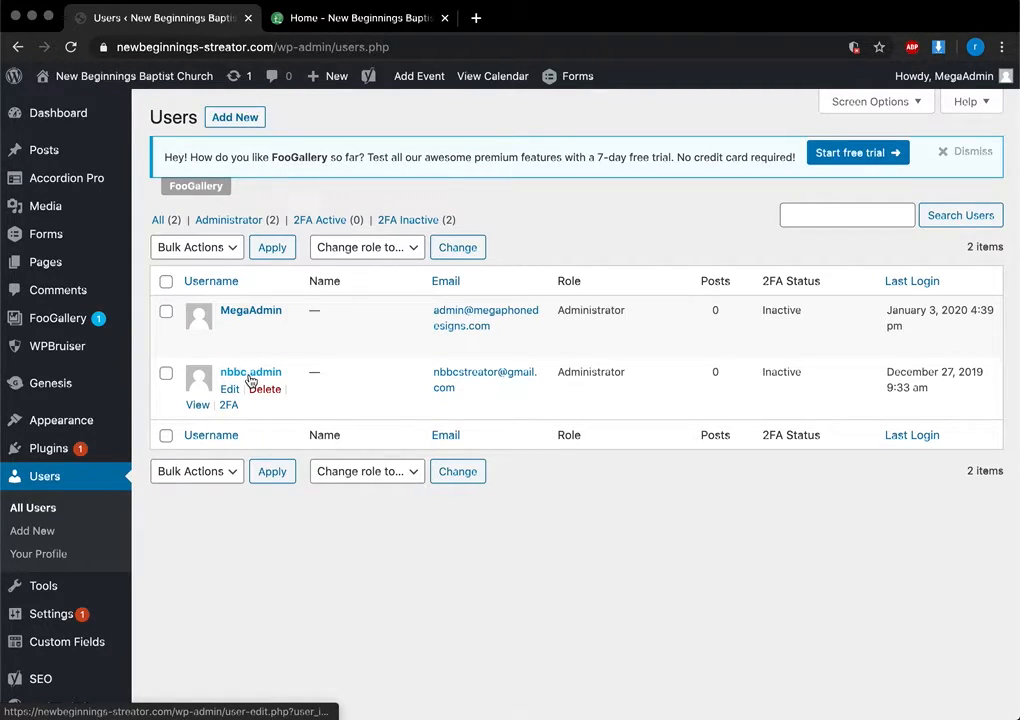
{"action": "left_click", "coordinate": [223, 119]}
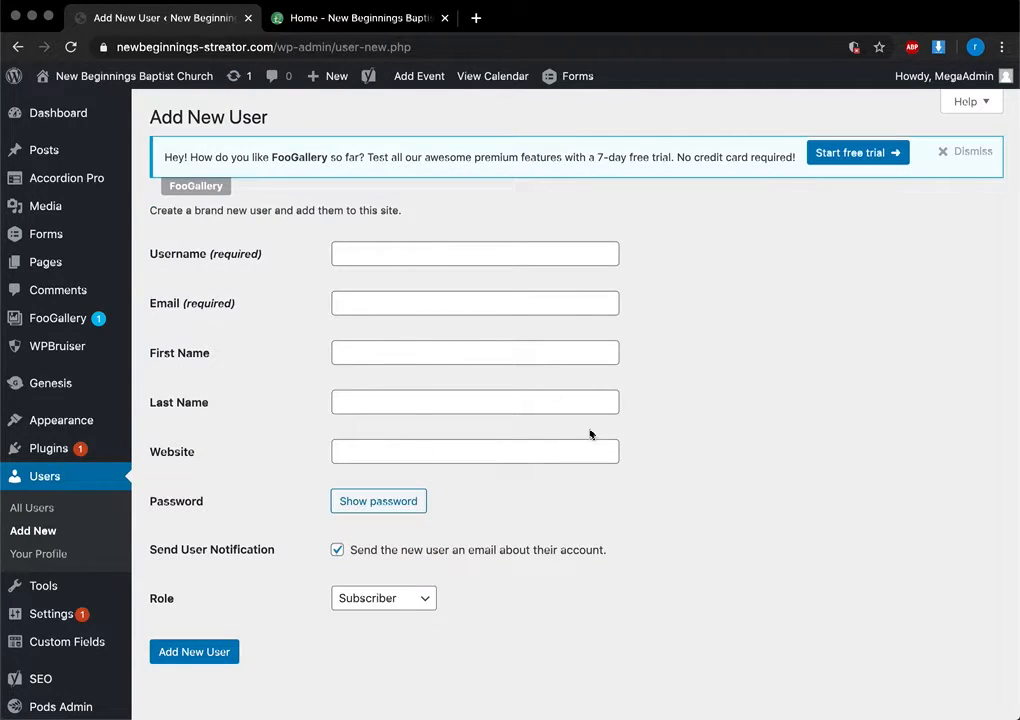
{"action": "left_click", "coordinate": [460, 252]}
{"action": "type", "text": "admin"}
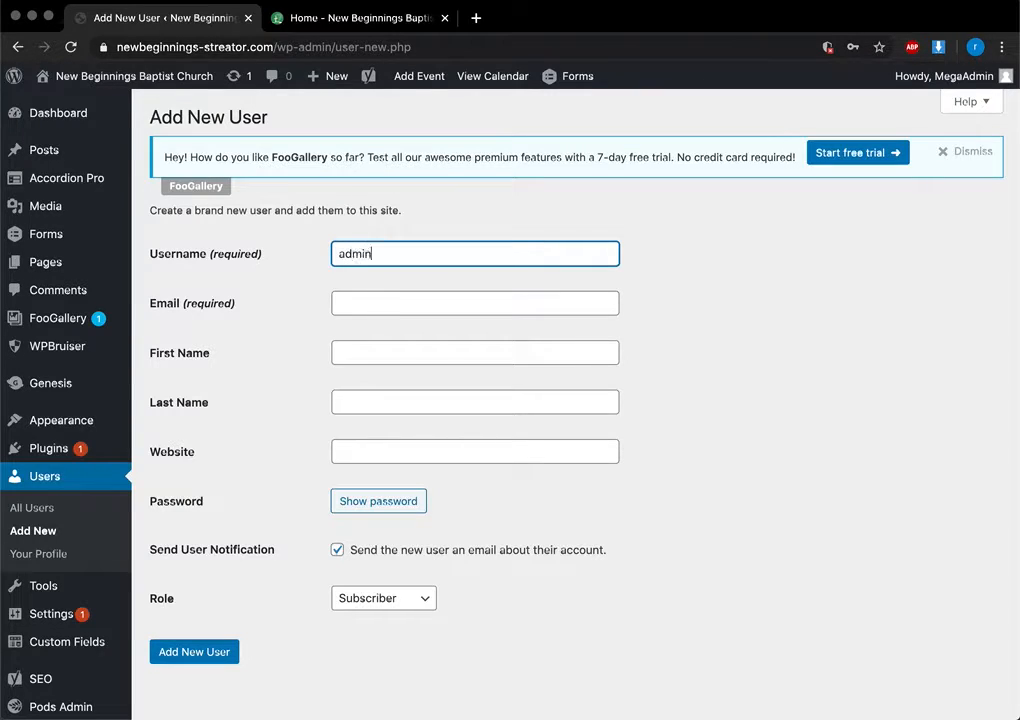
{"action": "left_click", "coordinate": [378, 501]}
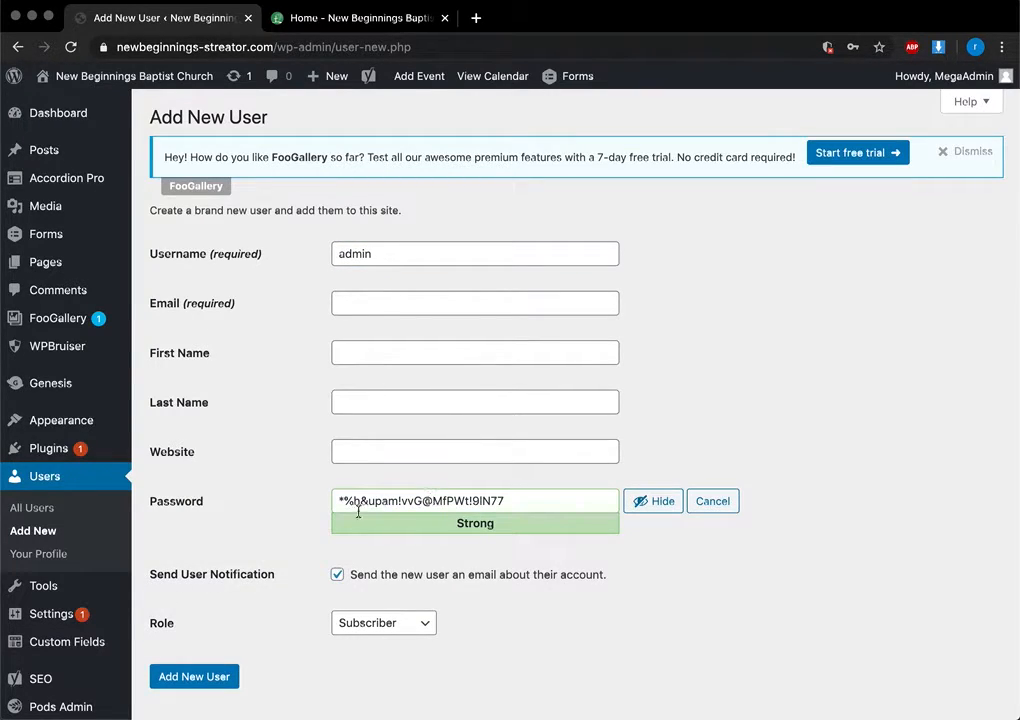
{"action": "left_click_drag", "start_coordinate": [342, 508], "coordinate": [543, 505]}
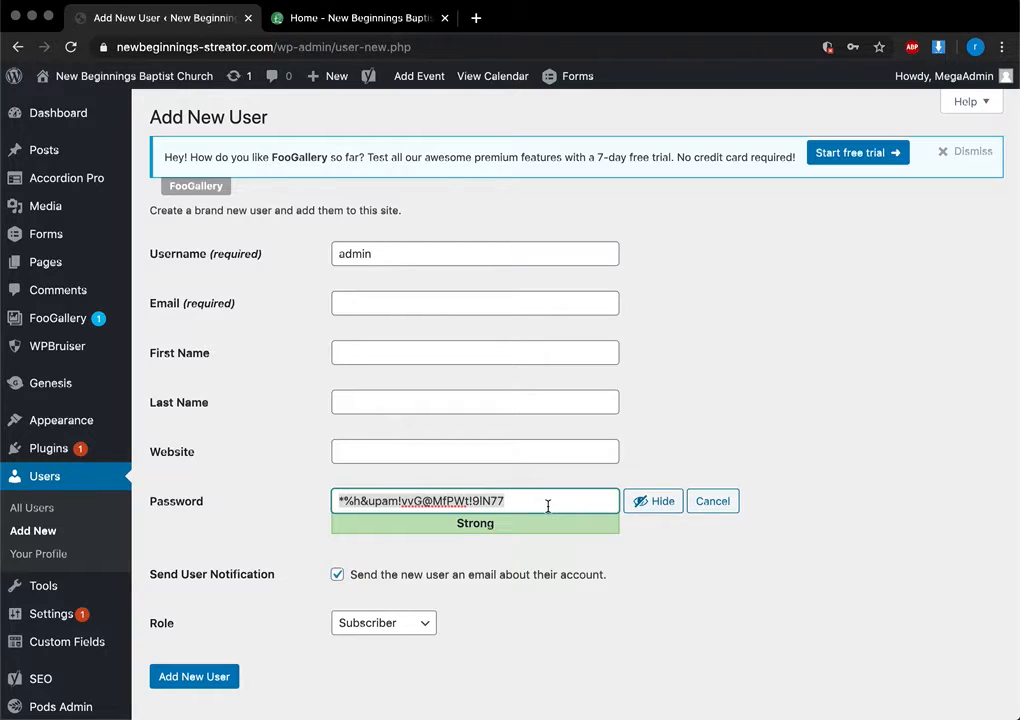
{"action": "type", "text": "mypassword1"}
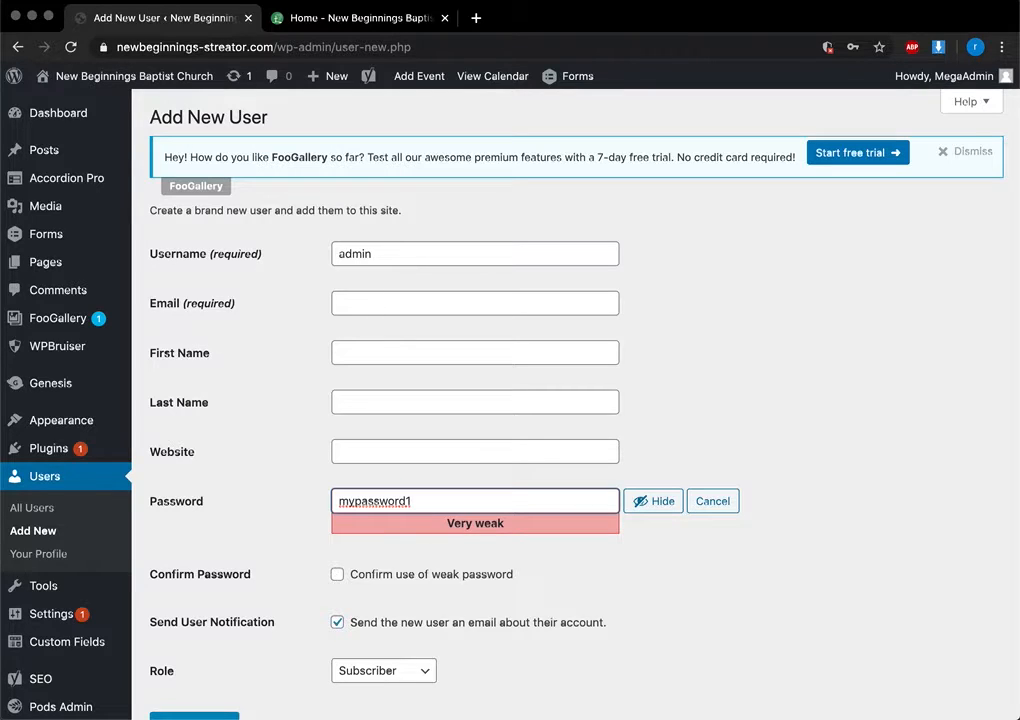
Set the new user's role to Administrator
{"action": "scroll", "coordinate": [574, 600], "scroll_direction": "down", "scroll_amount": 3}
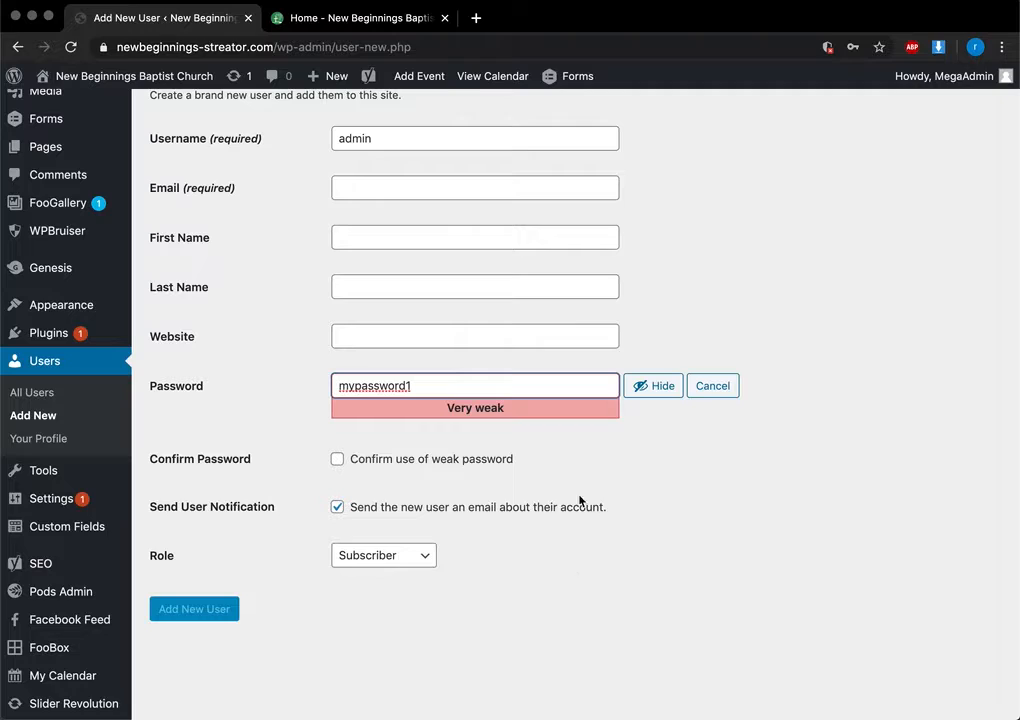
{"action": "left_click", "coordinate": [410, 555]}
{"action": "left_click", "coordinate": [410, 620]}
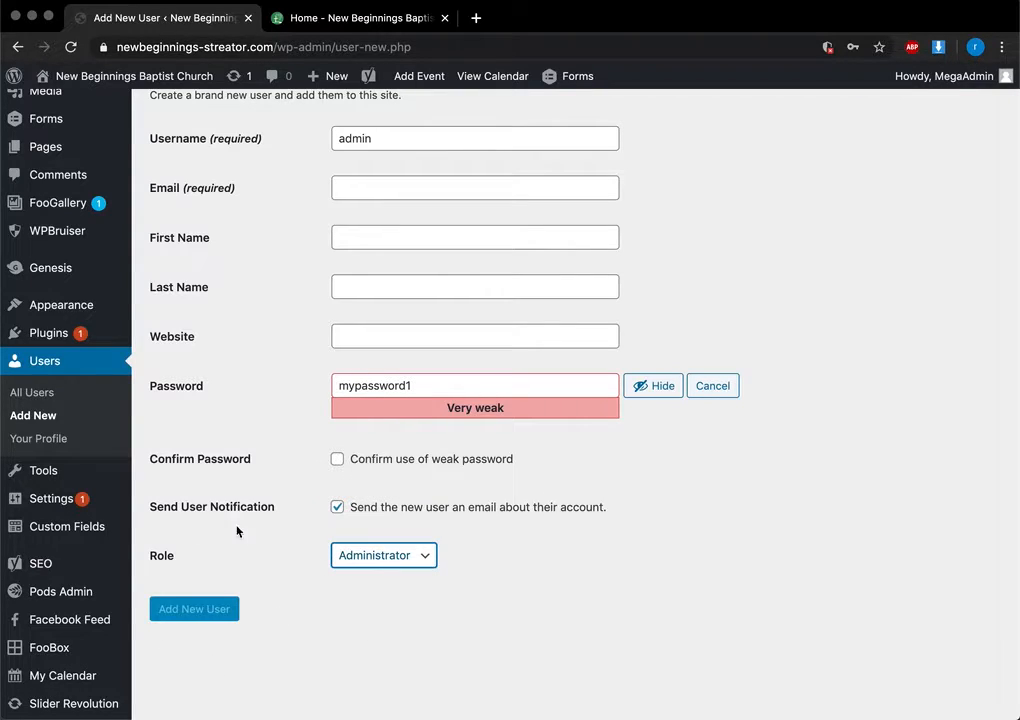
Discard the weak password and generate a strong one instead
{"action": "scroll", "coordinate": [196, 610], "scroll_direction": "up", "scroll_amount": 2}
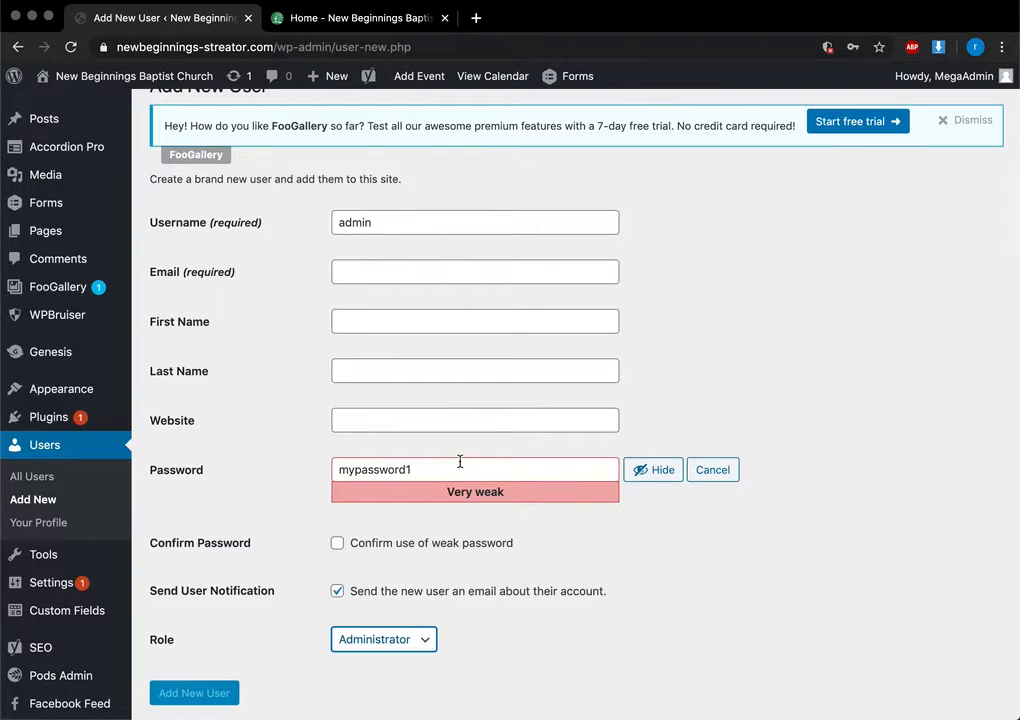
{"action": "left_click", "coordinate": [645, 469]}
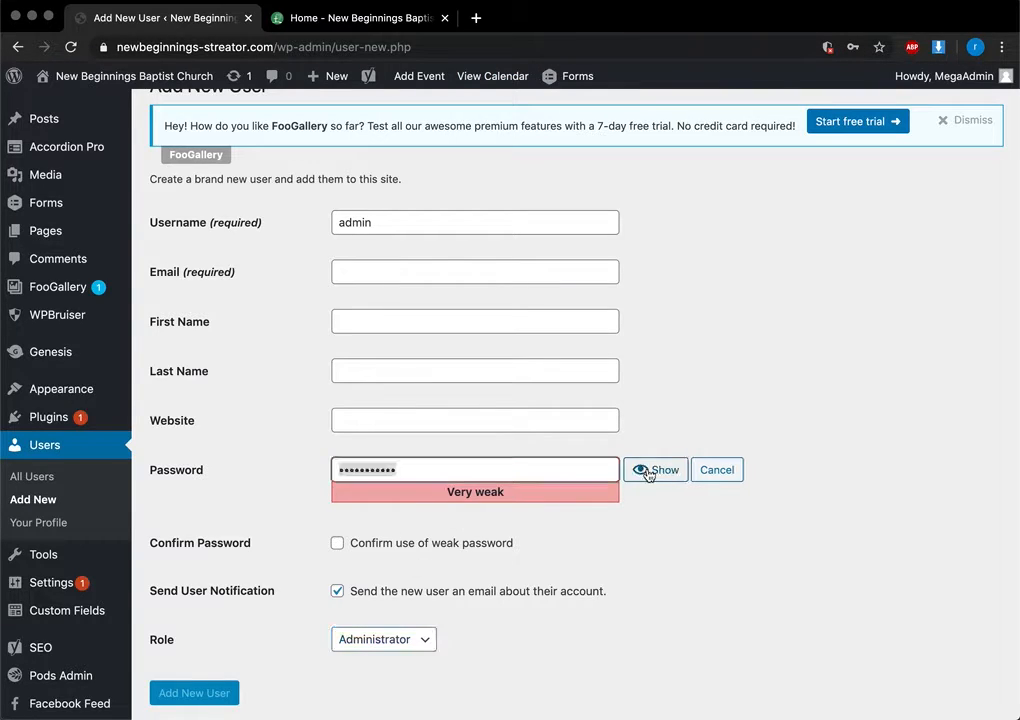
{"action": "left_click", "coordinate": [712, 469]}
{"action": "left_click", "coordinate": [398, 472]}
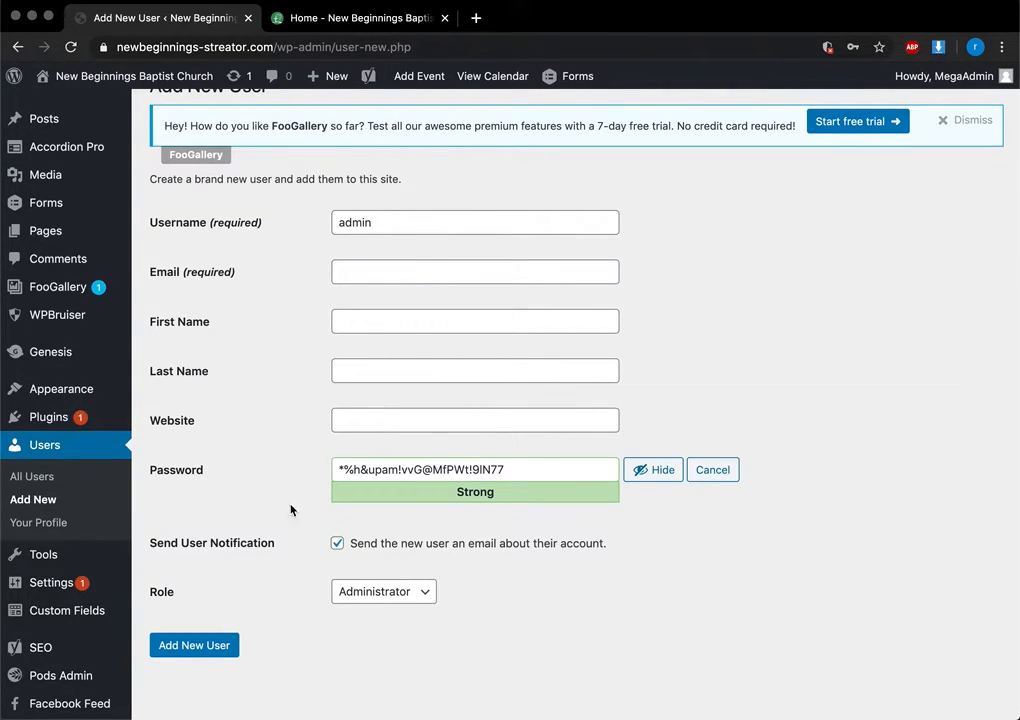
Switch the new user's role to Subscriber and back to Administrator
{"action": "left_click", "coordinate": [343, 227]}
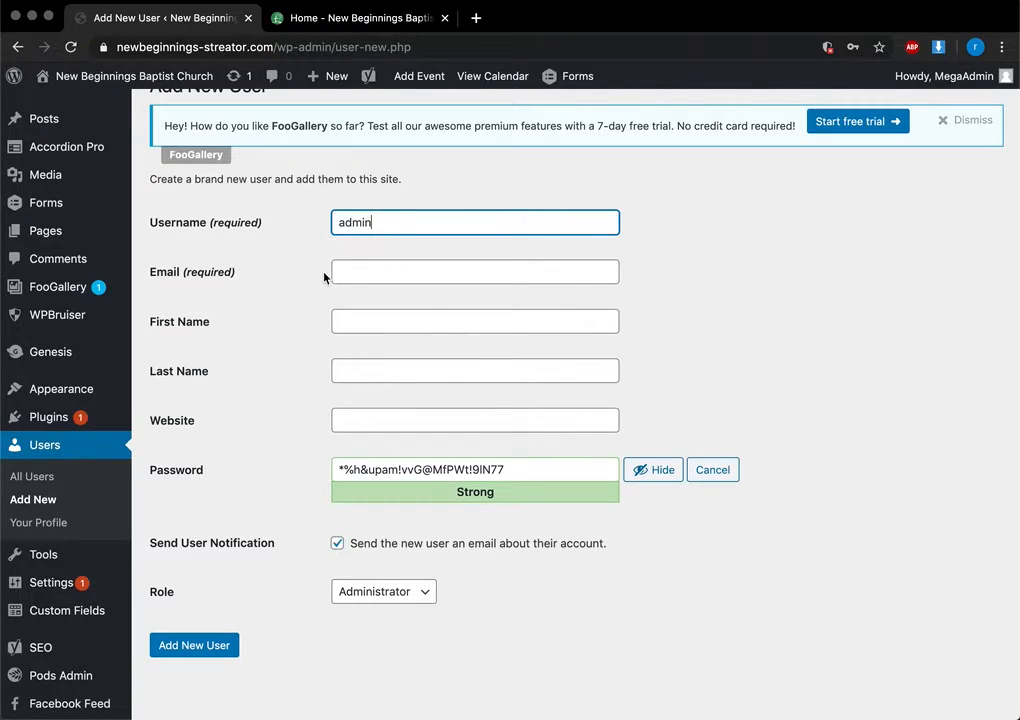
{"action": "left_click", "coordinate": [418, 592]}
{"action": "left_click", "coordinate": [398, 529]}
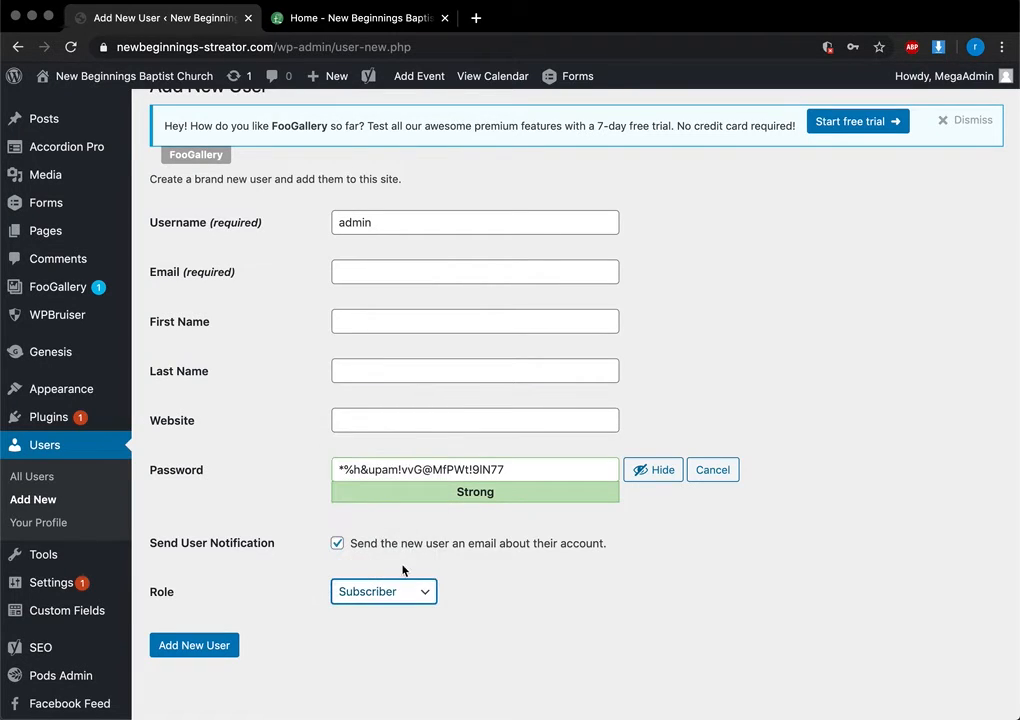
{"action": "left_click", "coordinate": [400, 591]}
{"action": "left_click", "coordinate": [405, 713]}
{"action": "left_click", "coordinate": [267, 531]}
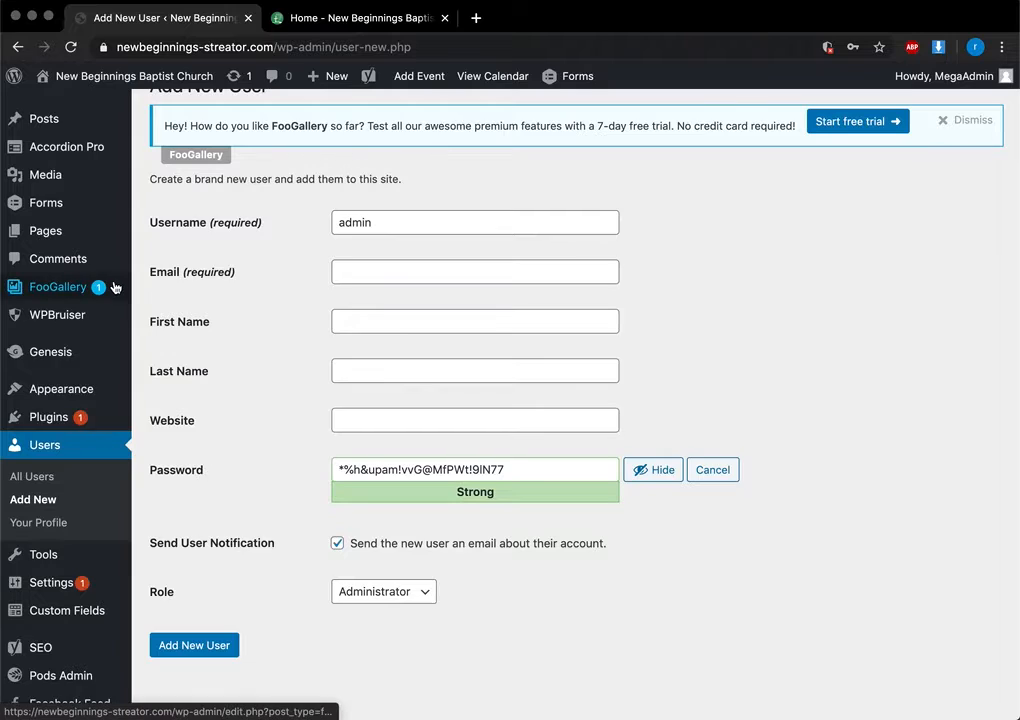
{"action": "scroll", "coordinate": [80, 600], "scroll_direction": "down", "scroll_amount": 3}
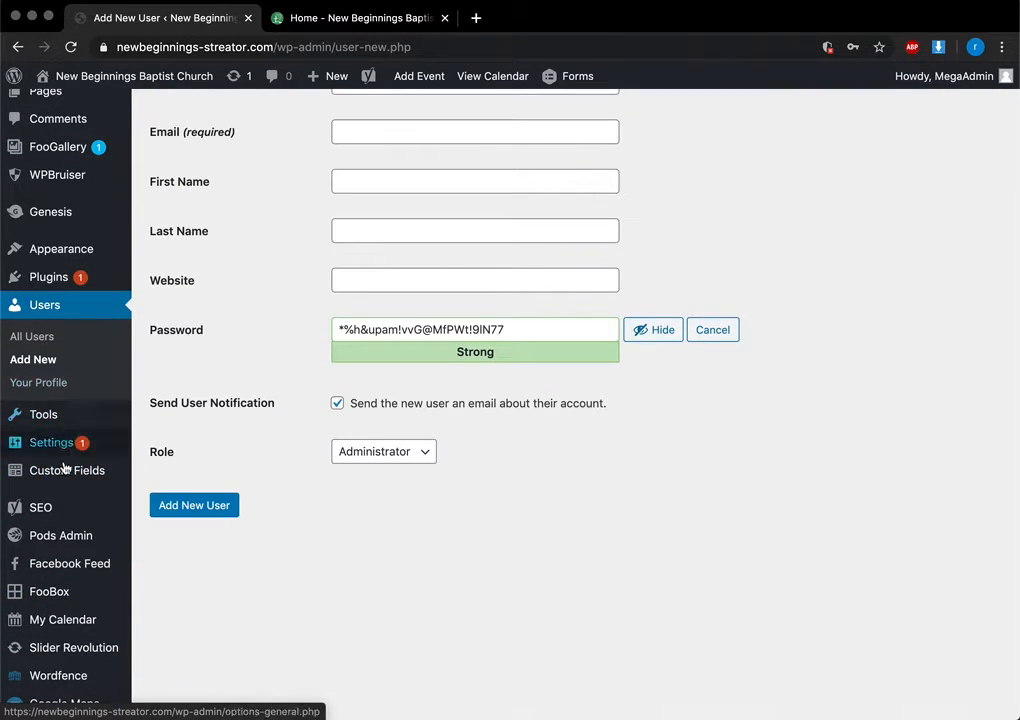
{"action": "scroll", "coordinate": [385, 596], "scroll_direction": "down", "scroll_amount": 1}
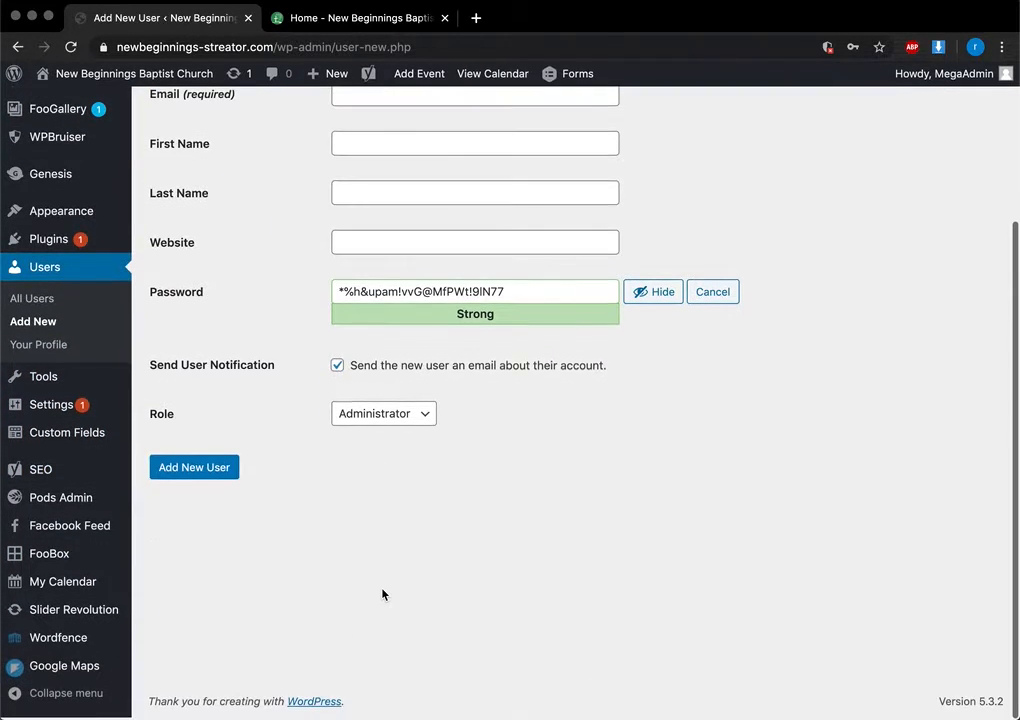
Abandon the user form for My Calendar's Add Event page and view the public January 2020 calendar
{"action": "left_click", "coordinate": [60, 590]}
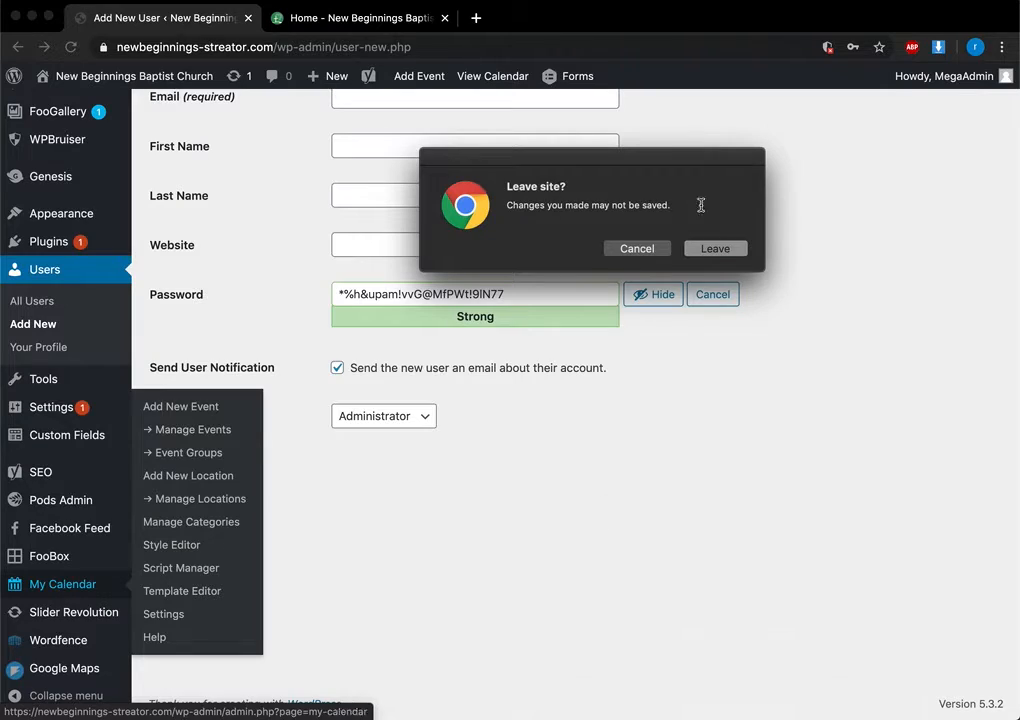
{"action": "left_click", "coordinate": [712, 249]}
{"action": "left_click", "coordinate": [369, 22]}
{"action": "left_click", "coordinate": [847, 127]}
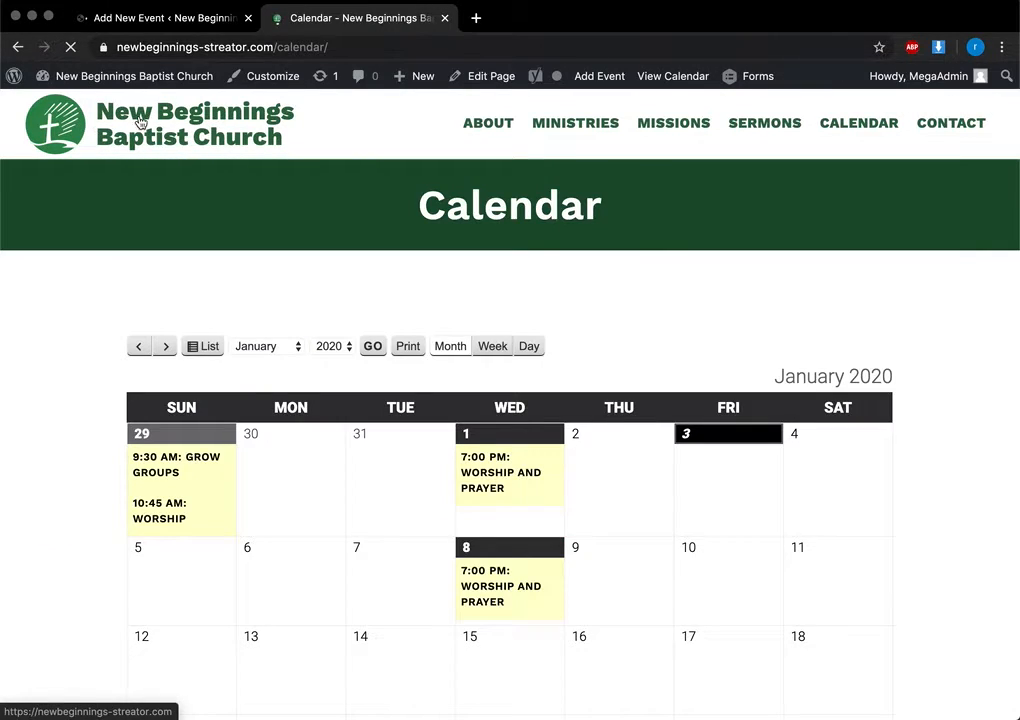
{"action": "scroll", "coordinate": [305, 278], "scroll_direction": "down", "scroll_amount": 3}
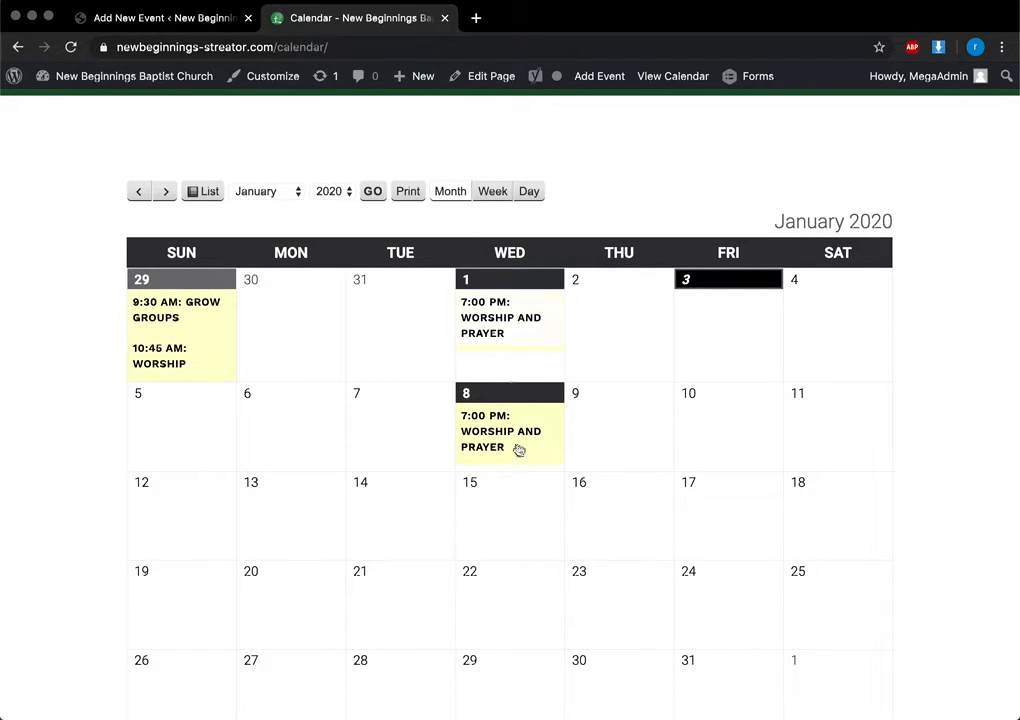
Return to the blank Add Event form, reviewing its Date and Time and Repetition Pattern sections
{"action": "left_click", "coordinate": [128, 20]}
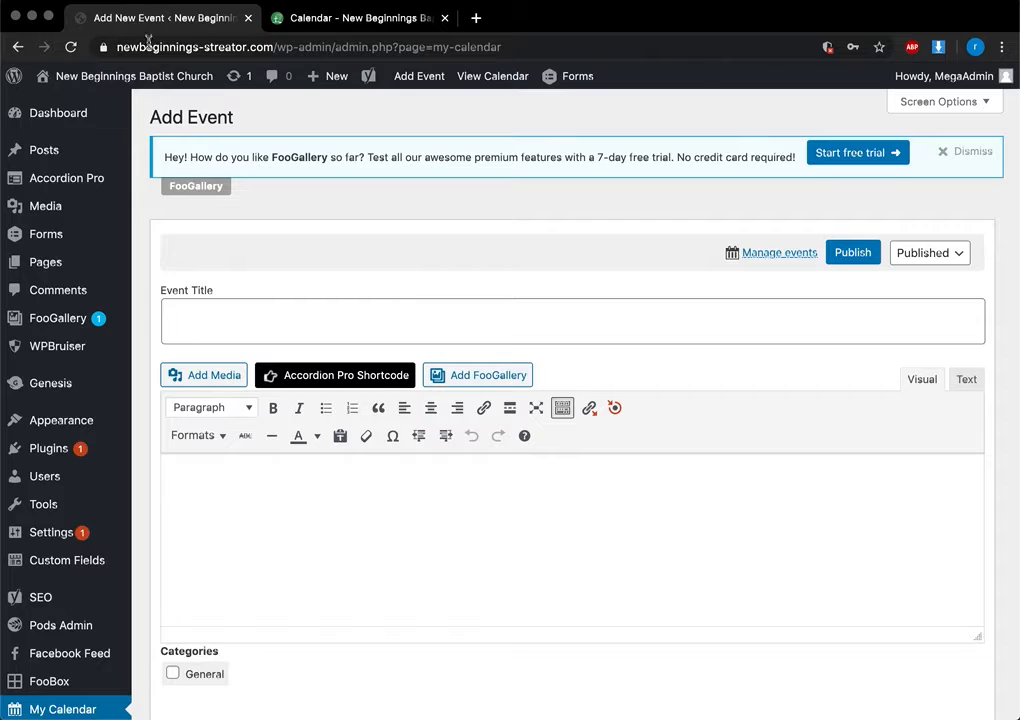
{"action": "scroll", "coordinate": [372, 394], "scroll_direction": "down", "scroll_amount": 5}
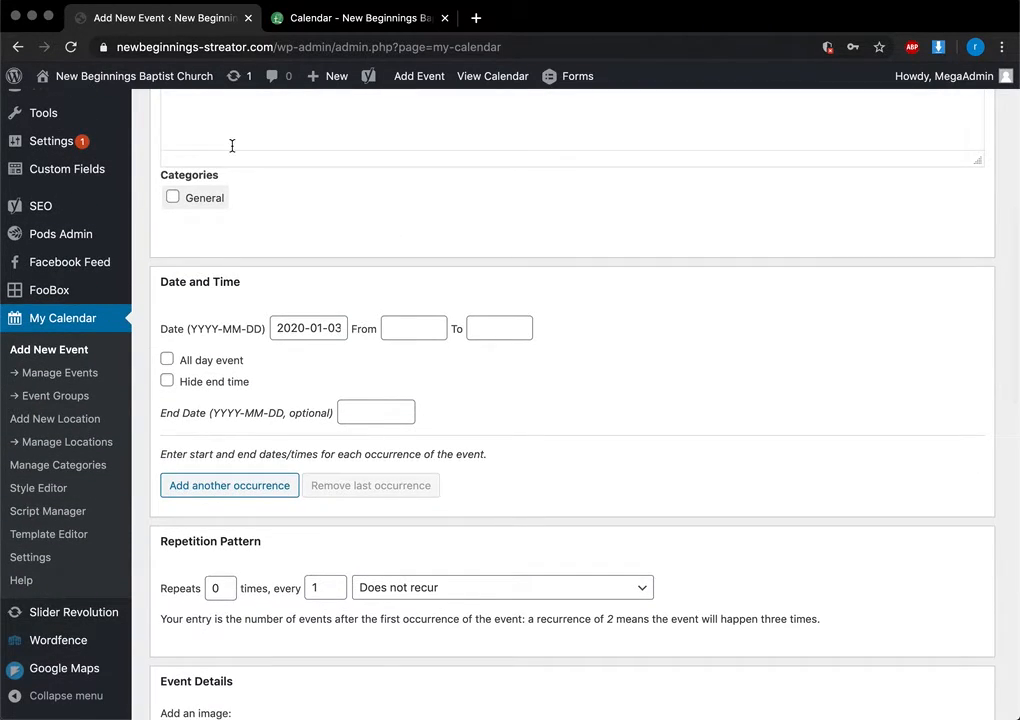
{"action": "scroll", "coordinate": [212, 200], "scroll_direction": "up", "scroll_amount": 5}
{"action": "scroll", "coordinate": [136, 410], "scroll_direction": "up", "scroll_amount": 1}
{"action": "scroll", "coordinate": [266, 191], "scroll_direction": "up", "scroll_amount": 1}
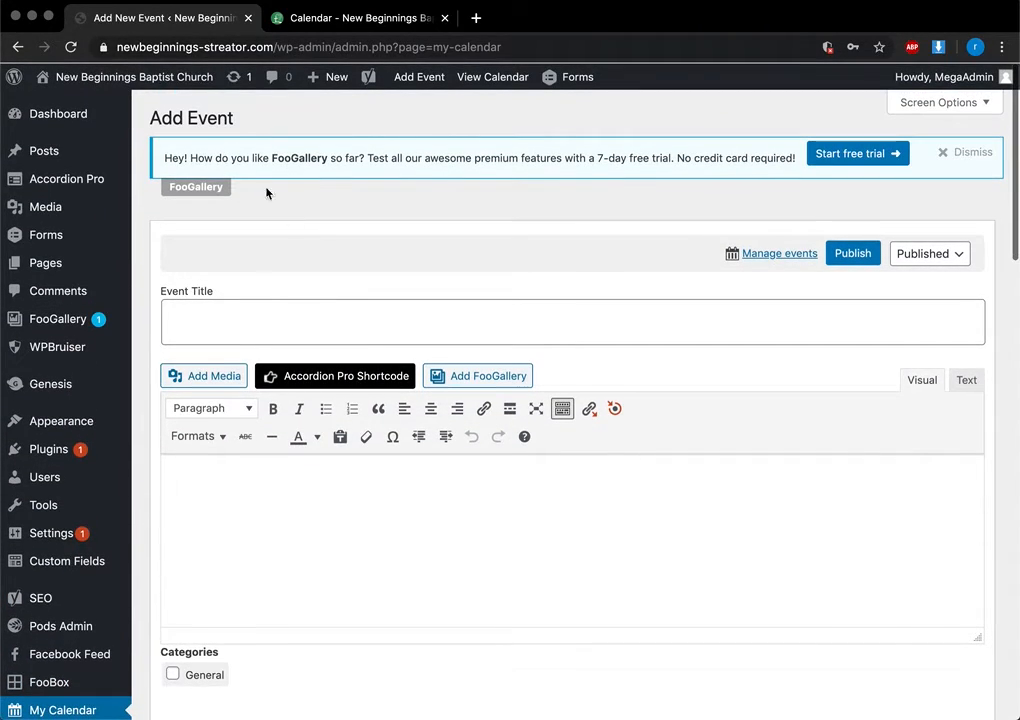
{"action": "scroll", "coordinate": [296, 273], "scroll_direction": "down", "scroll_amount": 5}
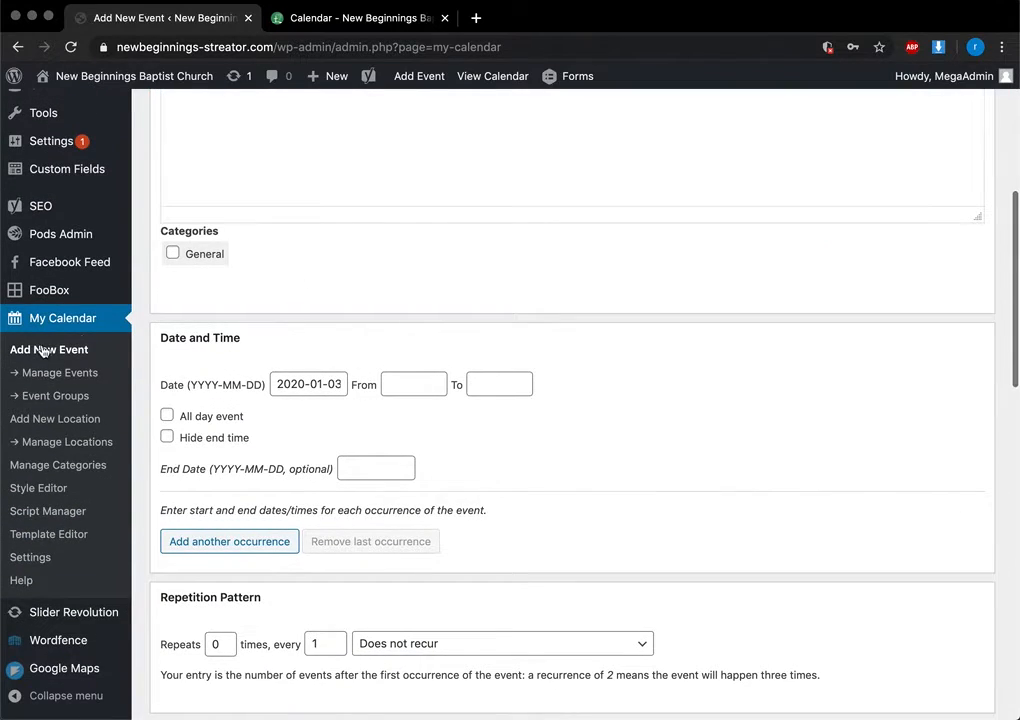
Open the Worship and Prayer event from Manage Events for editing
{"action": "left_click", "coordinate": [38, 386]}
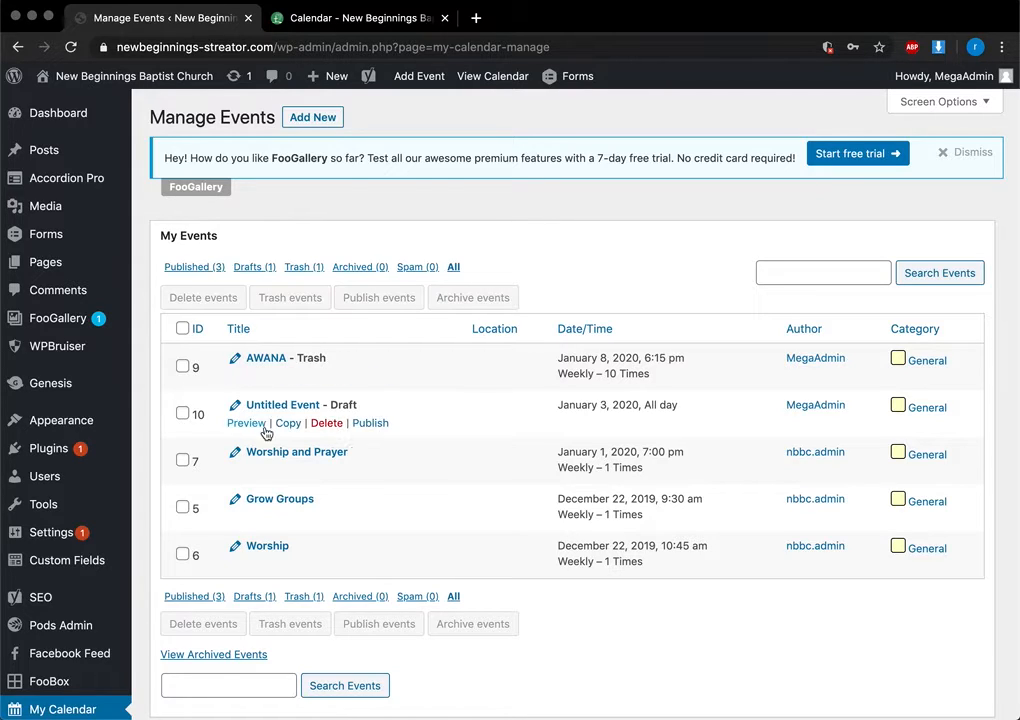
{"action": "left_click", "coordinate": [270, 458]}
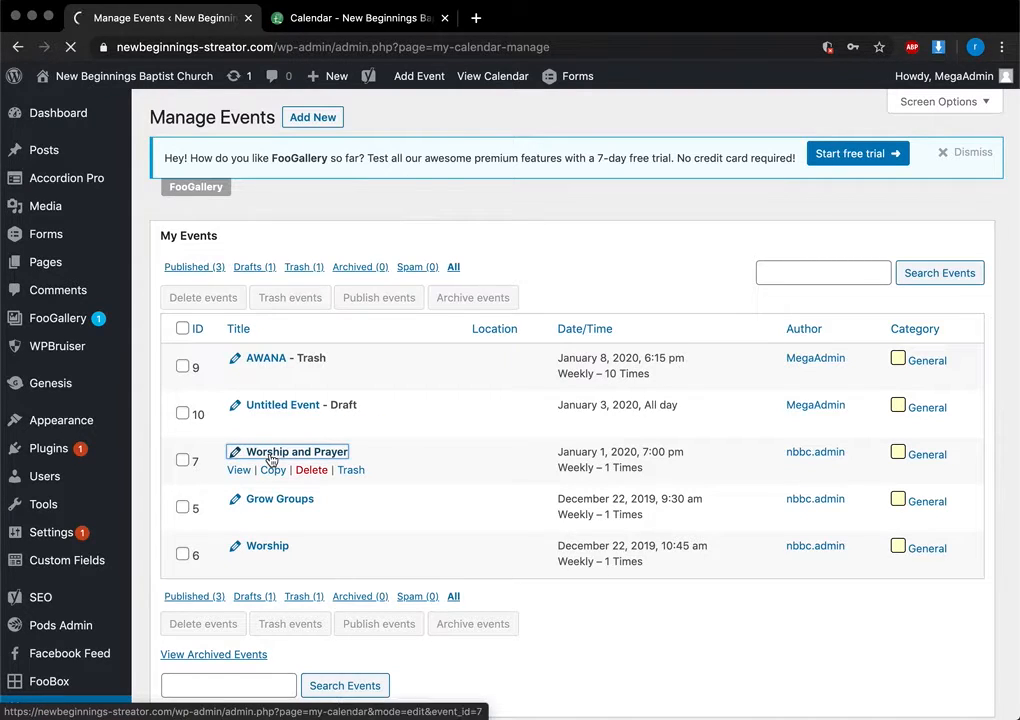
{"action": "scroll", "coordinate": [424, 428], "scroll_direction": "down", "scroll_amount": 12}
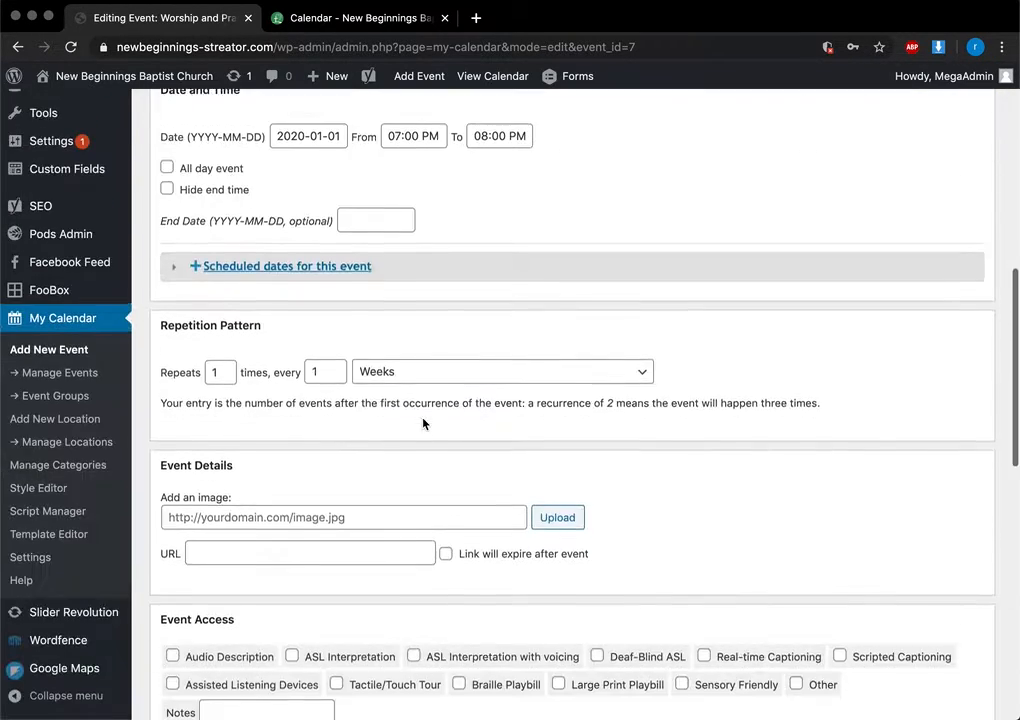
{"action": "scroll", "coordinate": [380, 370], "scroll_direction": "up", "scroll_amount": 3}
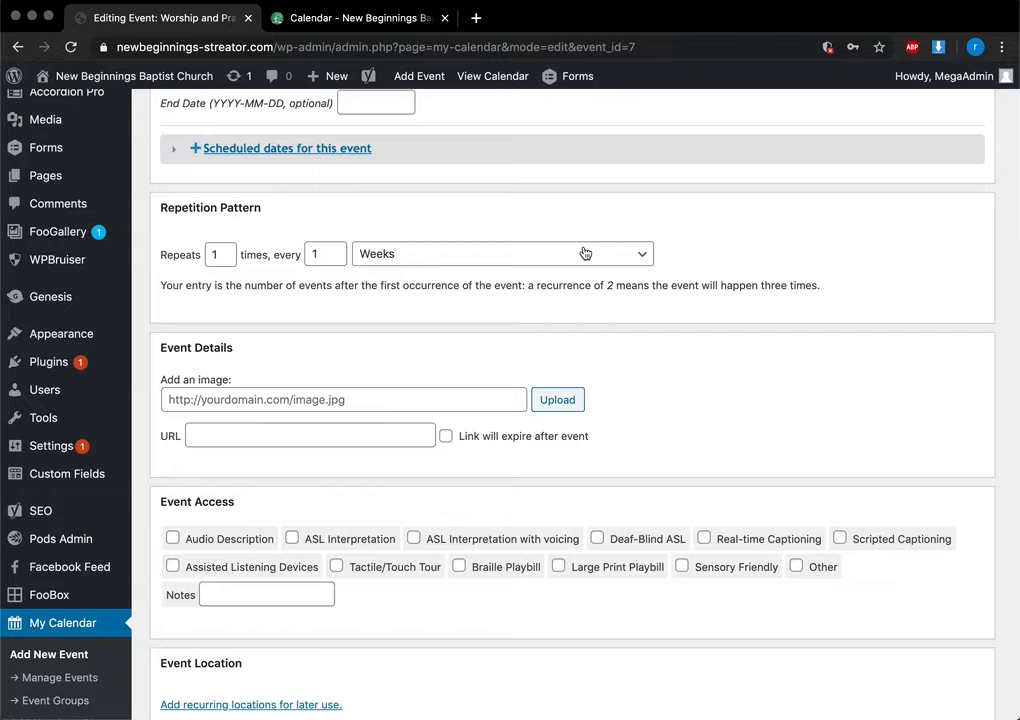
Change its Repeats value from 1 to 10, every 1 week
{"action": "left_click", "coordinate": [216, 255]}
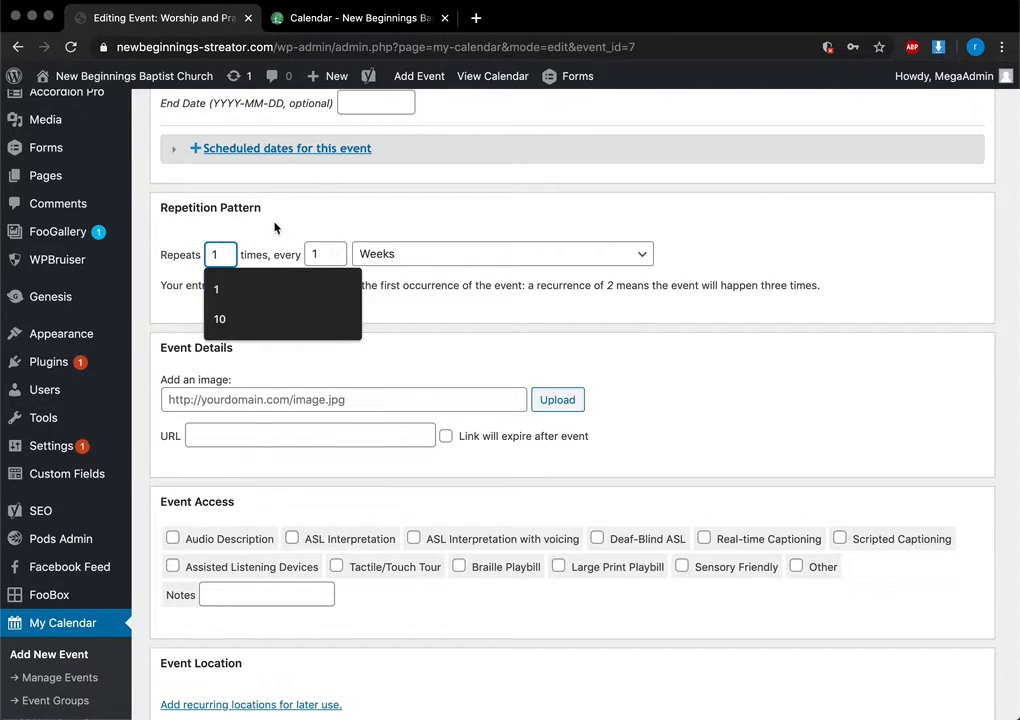
{"action": "type", "text": "0"}
{"action": "left_click", "coordinate": [257, 292]}
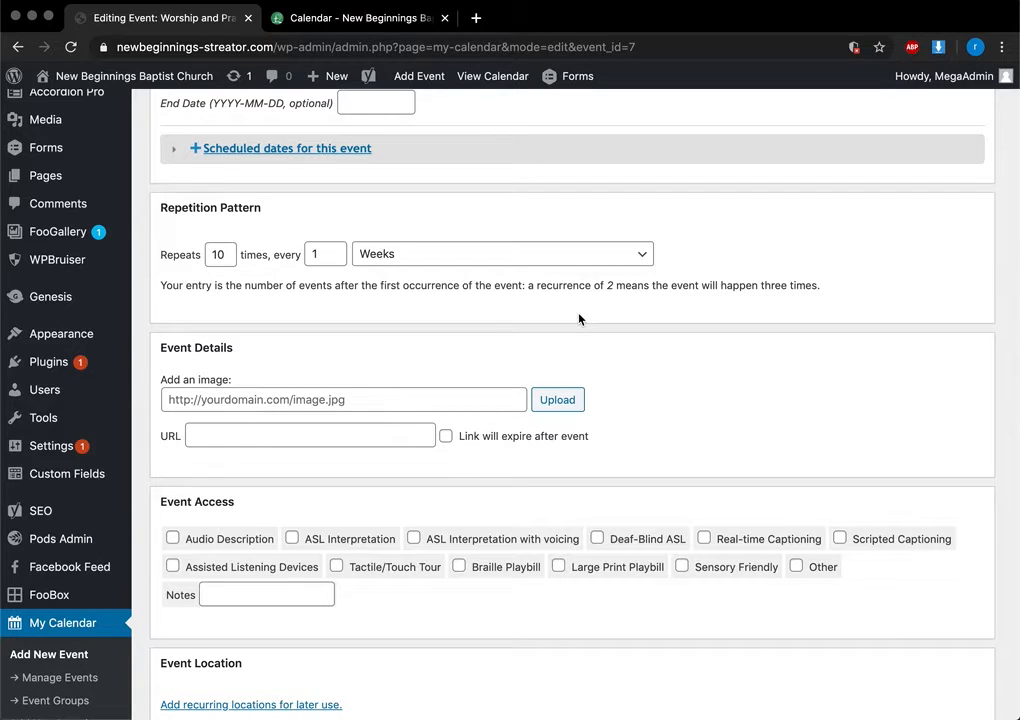
{"action": "scroll", "coordinate": [405, 264], "scroll_direction": "down", "scroll_amount": 3}
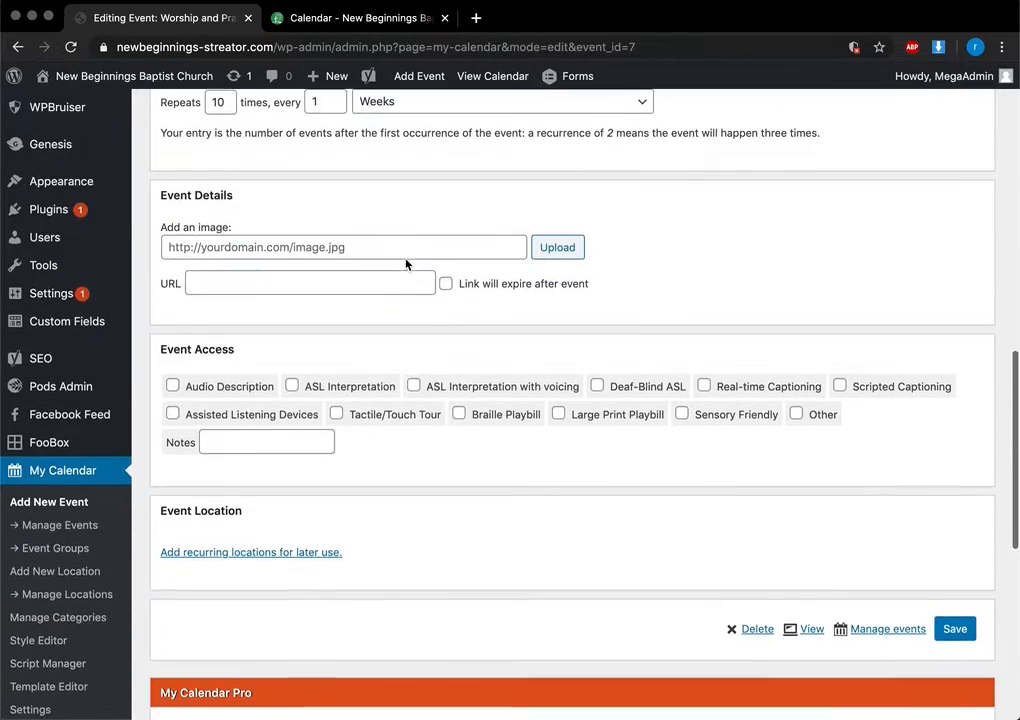
Save the Worship and Prayer event and reload the public calendar to show its weekly dates
{"action": "left_click", "coordinate": [957, 635]}
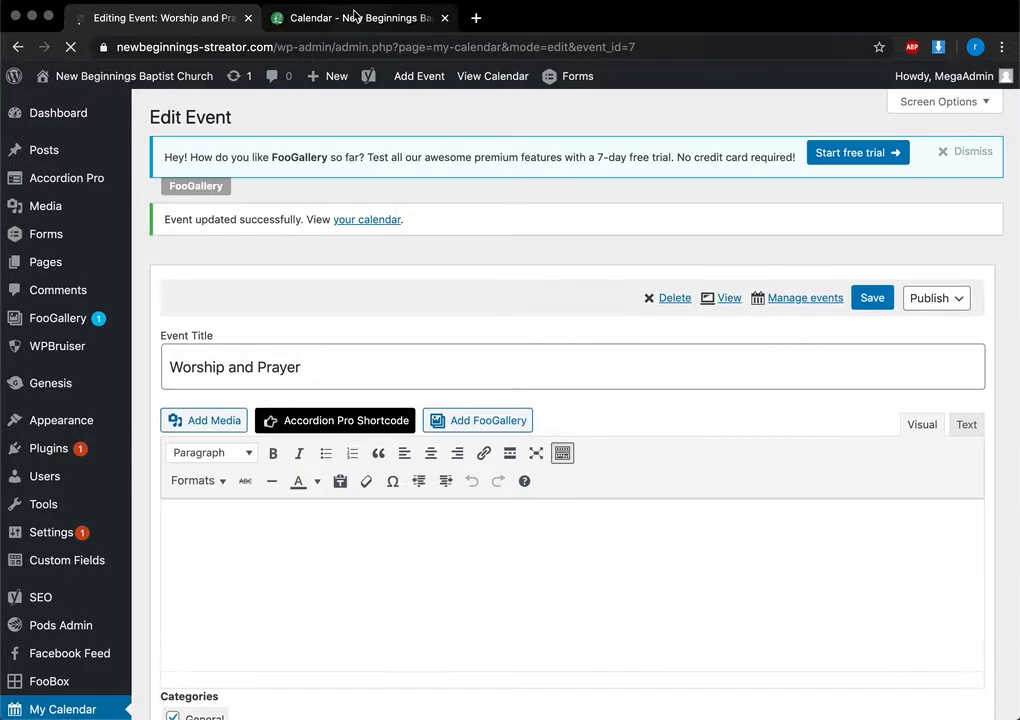
{"action": "left_click", "coordinate": [355, 19]}
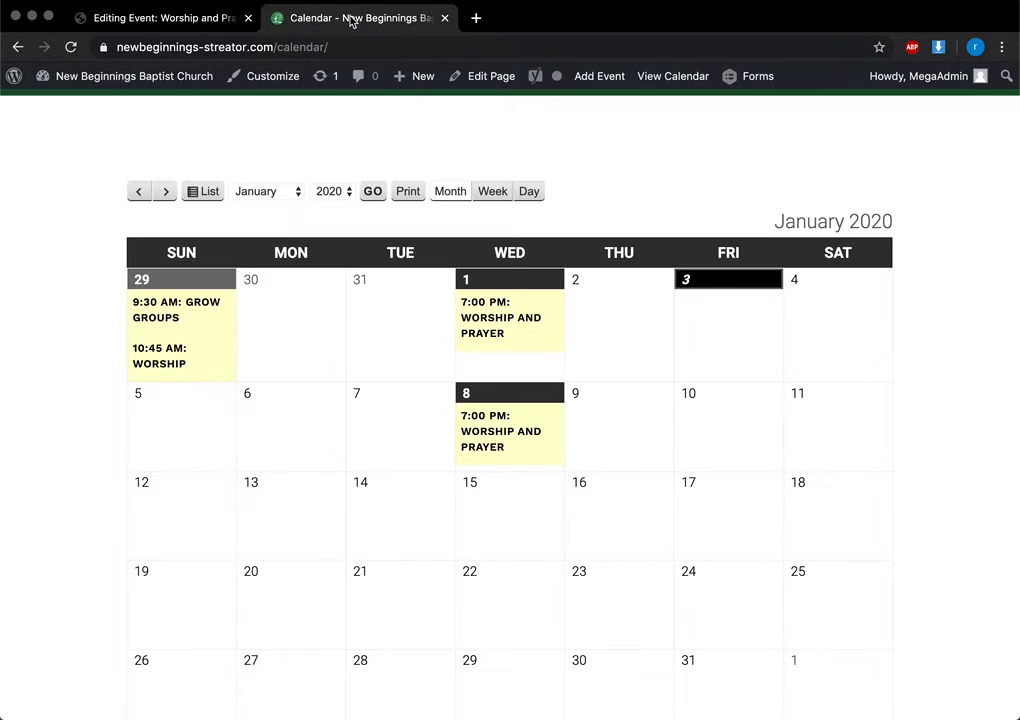
{"action": "left_click", "coordinate": [71, 47]}
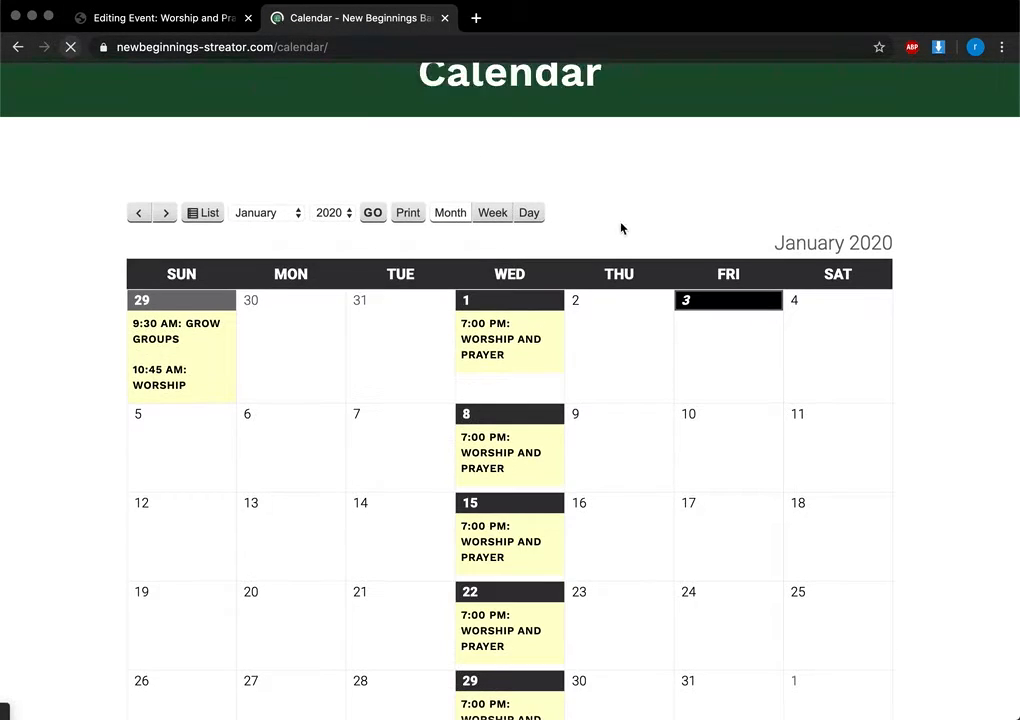
{"action": "scroll", "coordinate": [526, 191], "scroll_direction": "down", "scroll_amount": 5}
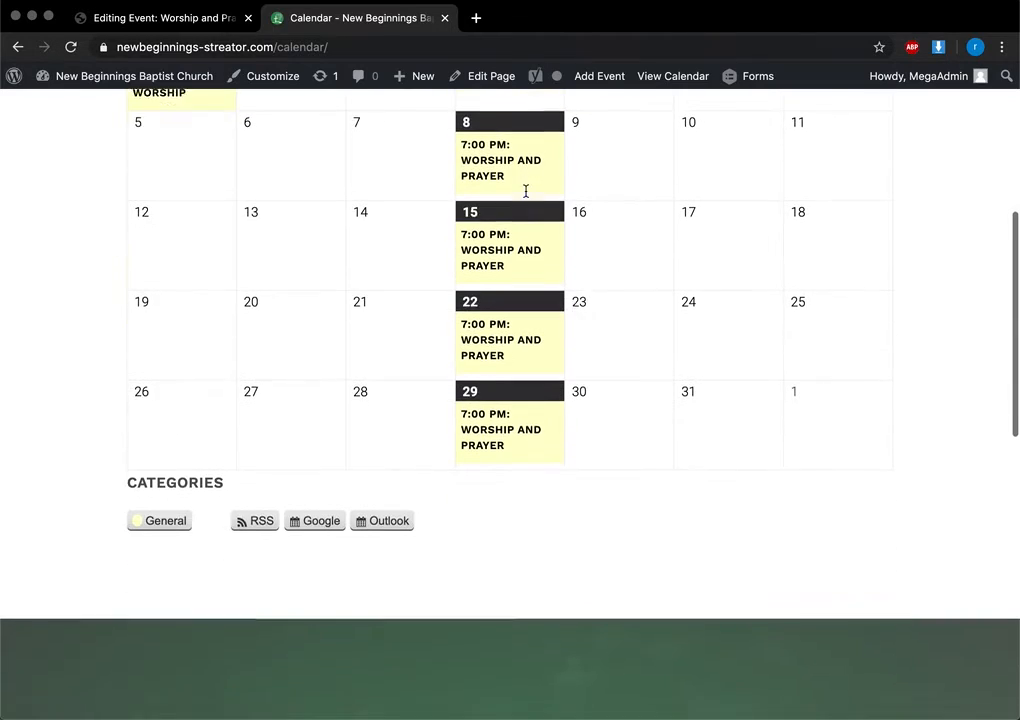
{"action": "scroll", "coordinate": [545, 415], "scroll_direction": "up", "scroll_amount": 8}
{"action": "scroll", "coordinate": [574, 470], "scroll_direction": "down", "scroll_amount": 2}
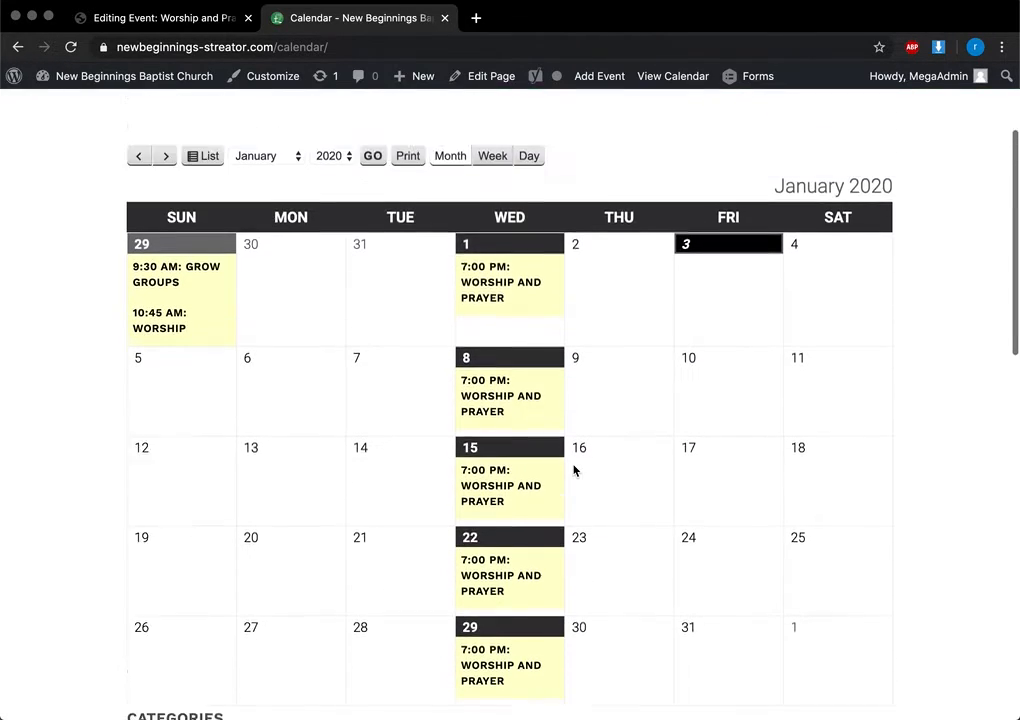
{"action": "scroll", "coordinate": [574, 469], "scroll_direction": "up", "scroll_amount": 2}
Page the calendar forward to February and March 2020, then back toward January
{"action": "left_click", "coordinate": [166, 243]}
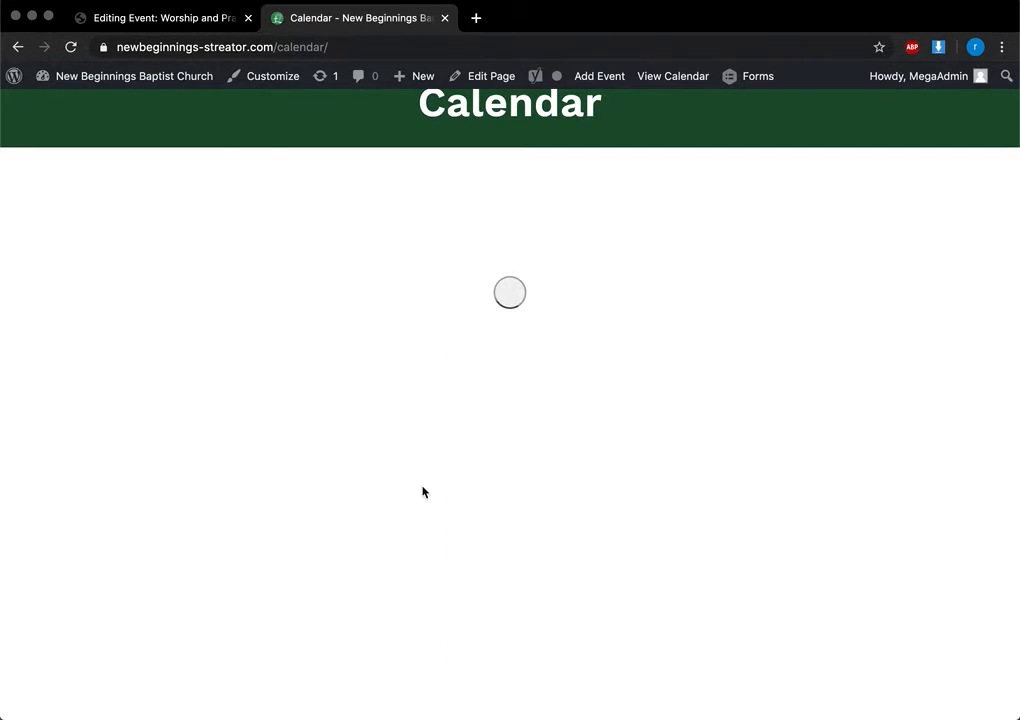
{"action": "left_click", "coordinate": [165, 130]}
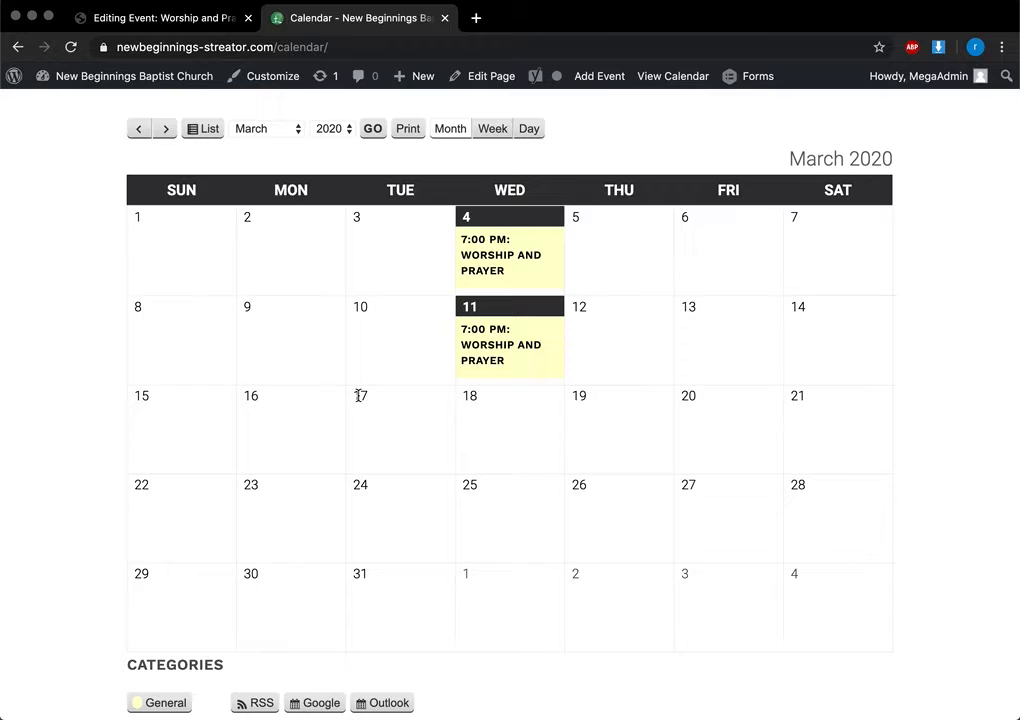
{"action": "left_click", "coordinate": [137, 131]}
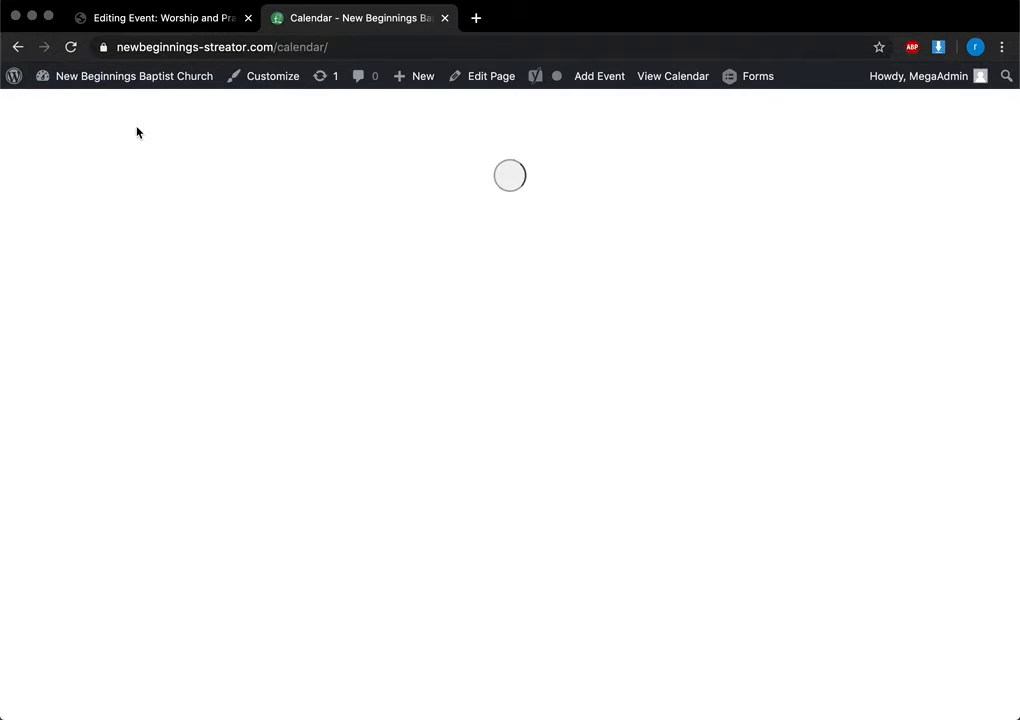
{"action": "left_click", "coordinate": [139, 130]}
Lower the Worship and Prayer event's repeat count from 10 to 1
{"action": "left_click", "coordinate": [171, 31]}
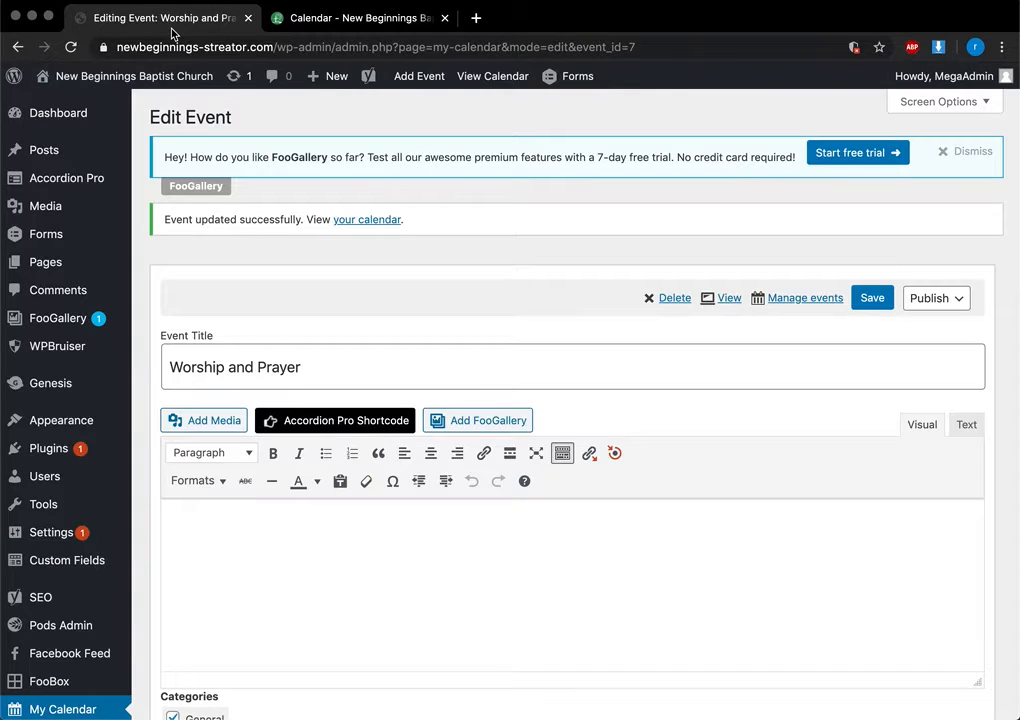
{"action": "scroll", "coordinate": [508, 240], "scroll_direction": "down", "scroll_amount": 3}
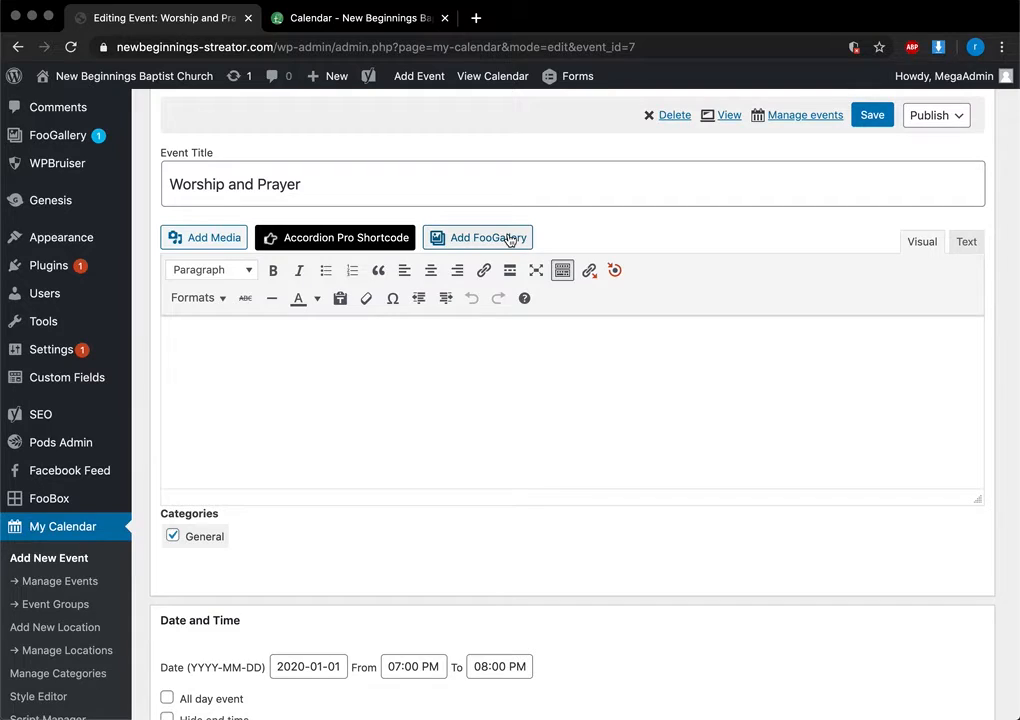
{"action": "scroll", "coordinate": [488, 318], "scroll_direction": "down", "scroll_amount": 8}
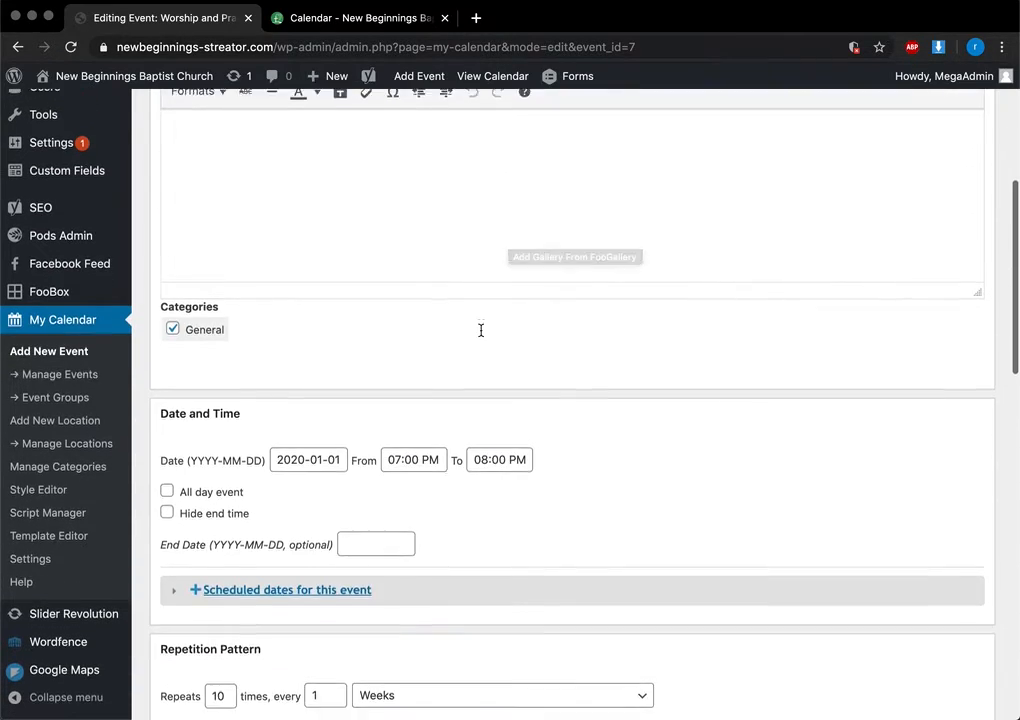
{"action": "left_click", "coordinate": [222, 420]}
{"action": "key", "text": "BackSpace"}
{"action": "left_click", "coordinate": [338, 376]}
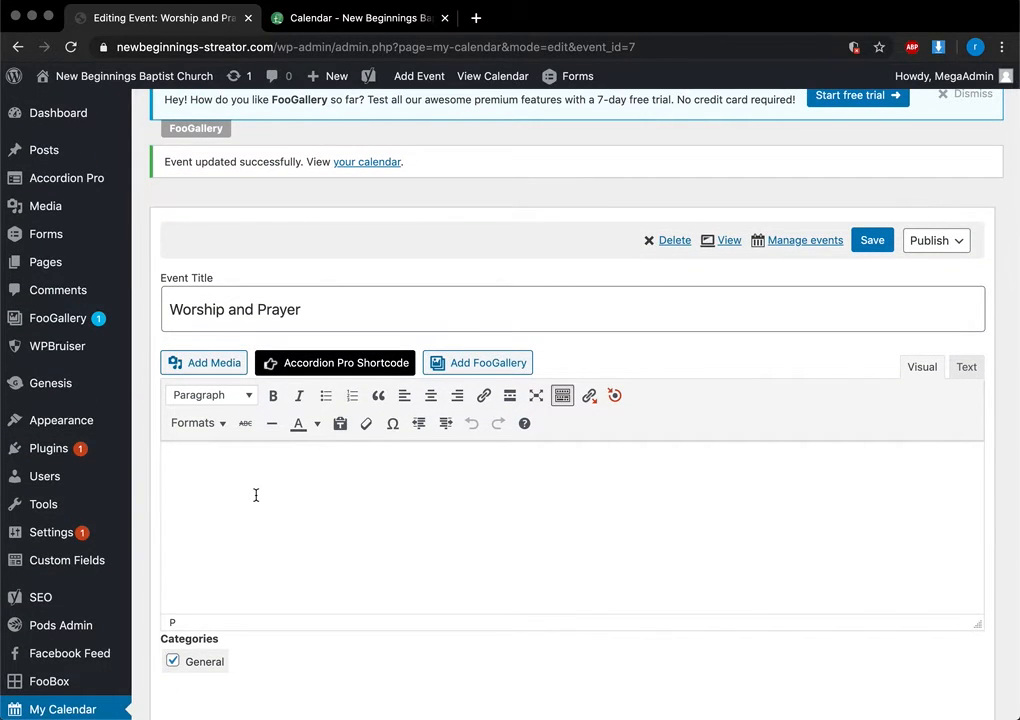
{"action": "left_click", "coordinate": [393, 465]}
Check the public January 2020 calendar, close the January 8 event popup, and return to the editor
{"action": "left_click", "coordinate": [353, 18]}
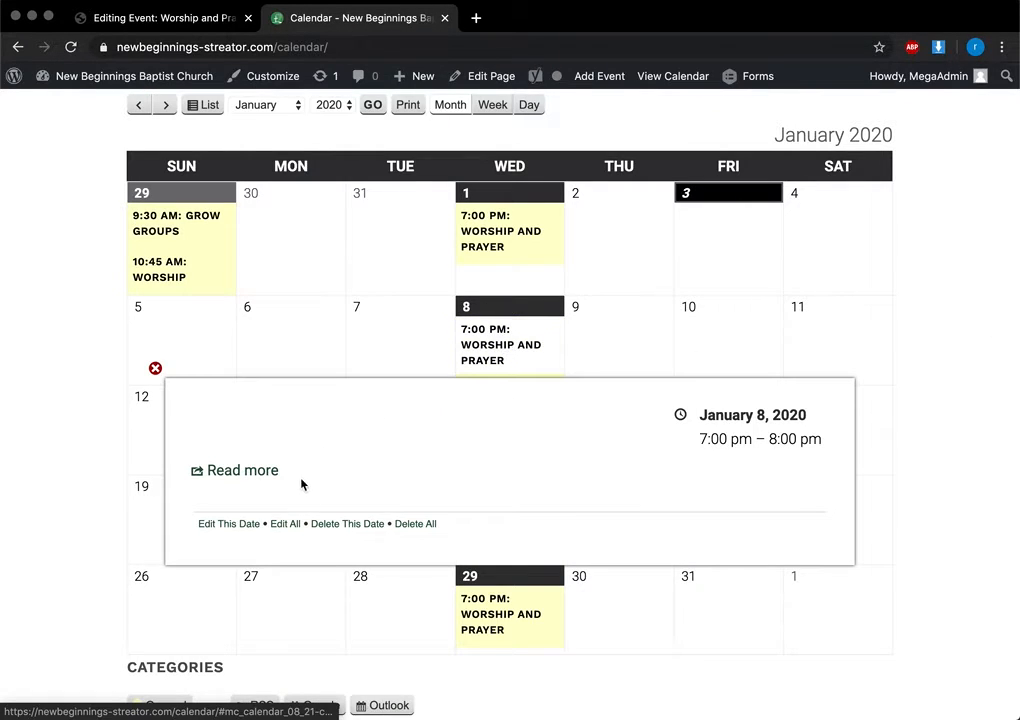
{"action": "left_click", "coordinate": [155, 368]}
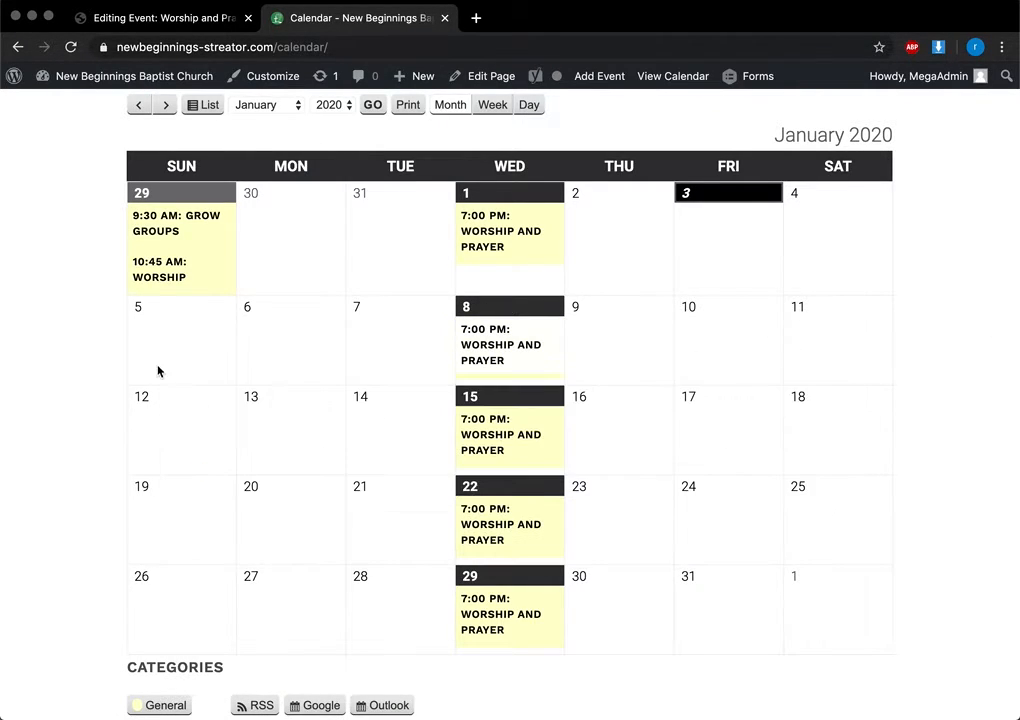
{"action": "left_click", "coordinate": [172, 29]}
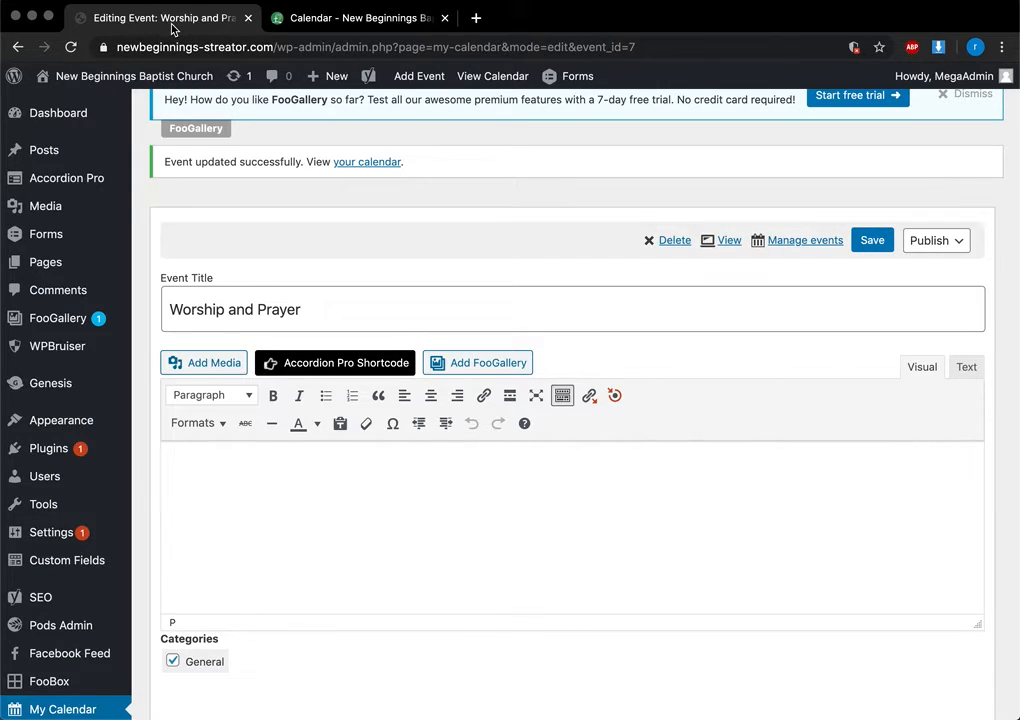
Save the event with 1 repeat every 1 week and confirm 'Event updated successfully'
{"action": "scroll", "coordinate": [474, 440], "scroll_direction": "down", "scroll_amount": 4}
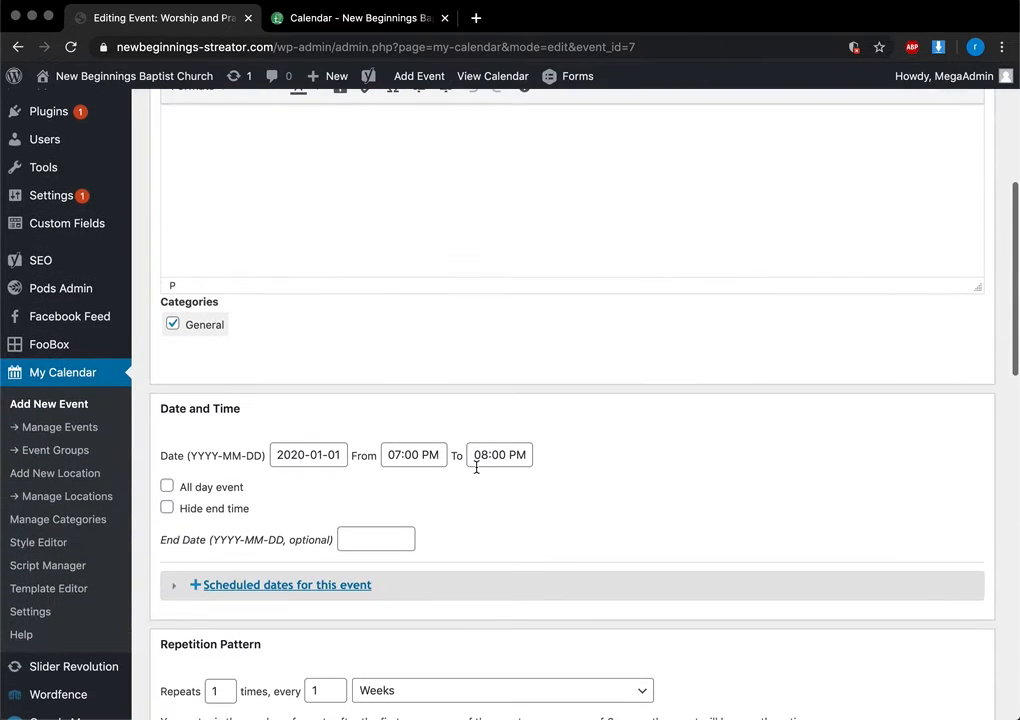
{"action": "scroll", "coordinate": [477, 472], "scroll_direction": "down", "scroll_amount": 10}
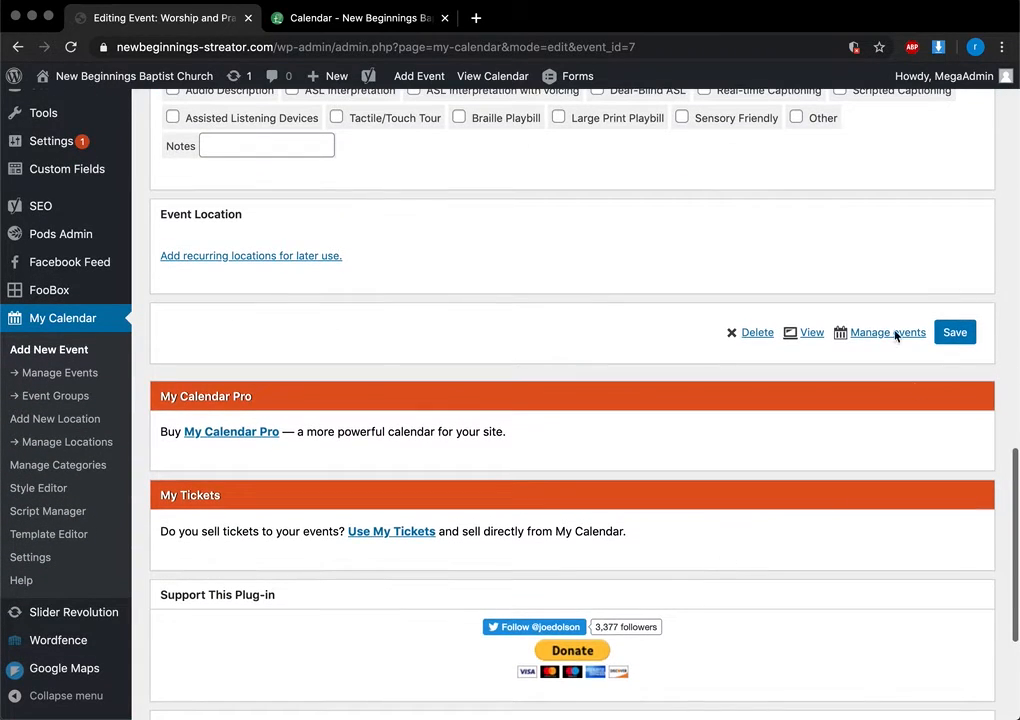
{"action": "scroll", "coordinate": [978, 488], "scroll_direction": "up", "scroll_amount": 2}
{"action": "left_click", "coordinate": [958, 510]}
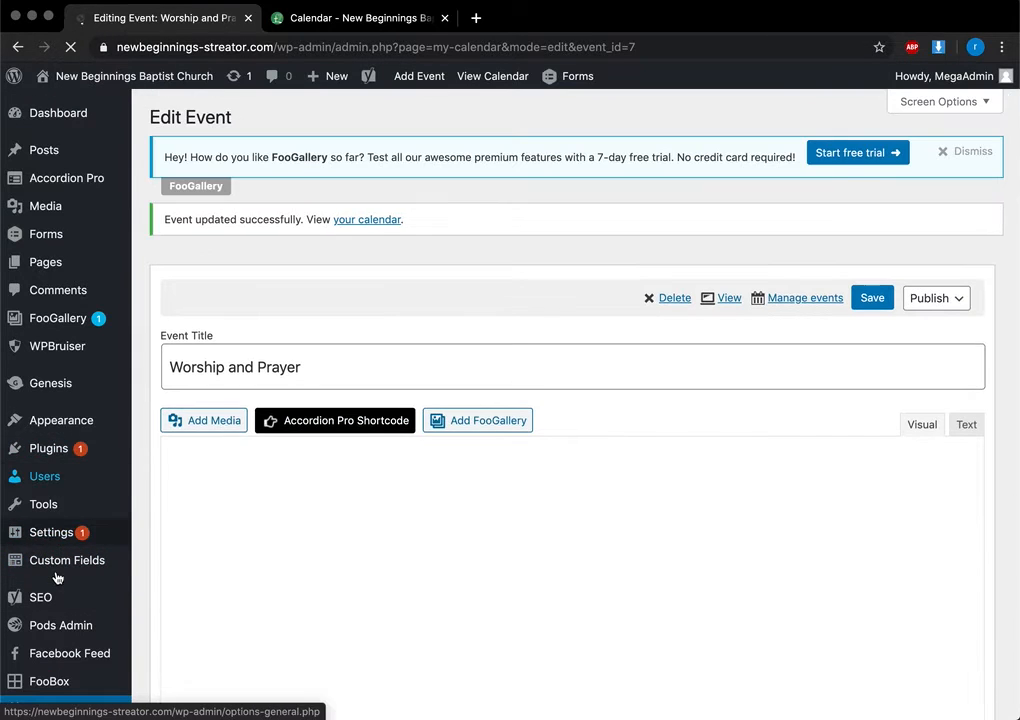
{"action": "scroll", "coordinate": [57, 570], "scroll_direction": "down", "scroll_amount": 3}
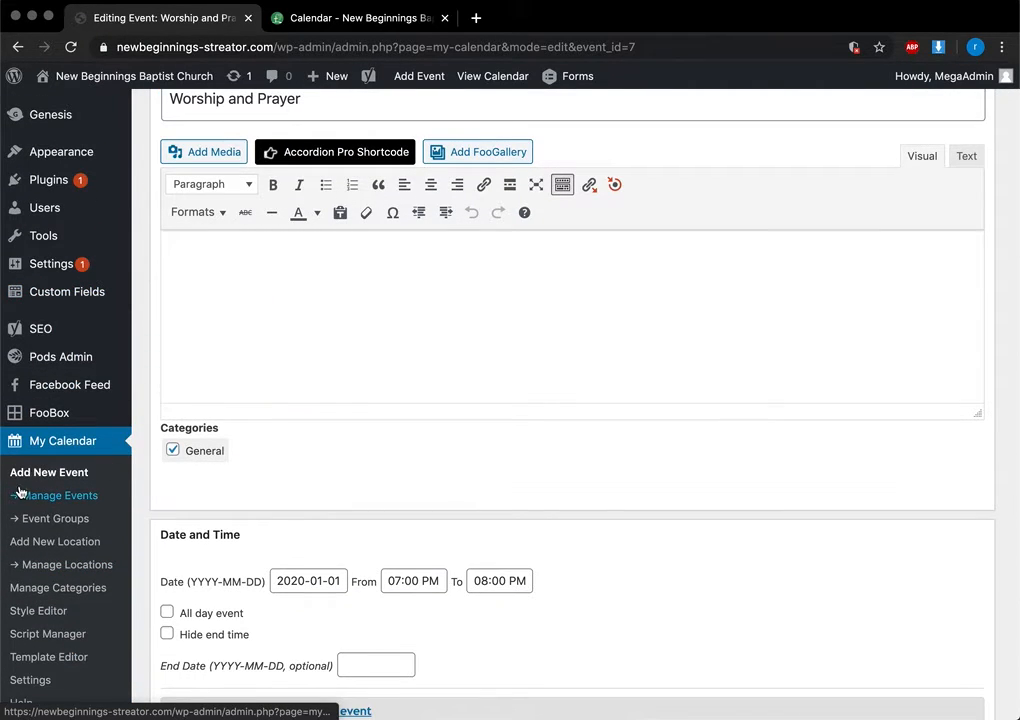
{"action": "scroll", "coordinate": [172, 455], "scroll_direction": "up", "scroll_amount": 5}
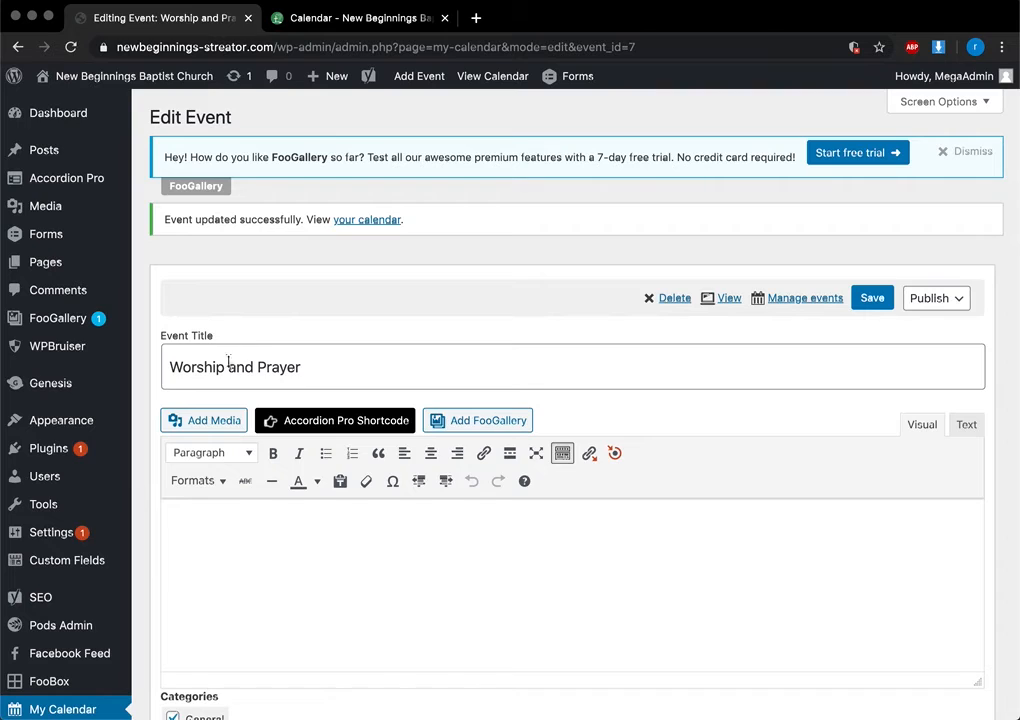
{"action": "scroll", "coordinate": [528, 393], "scroll_direction": "down", "scroll_amount": 5}
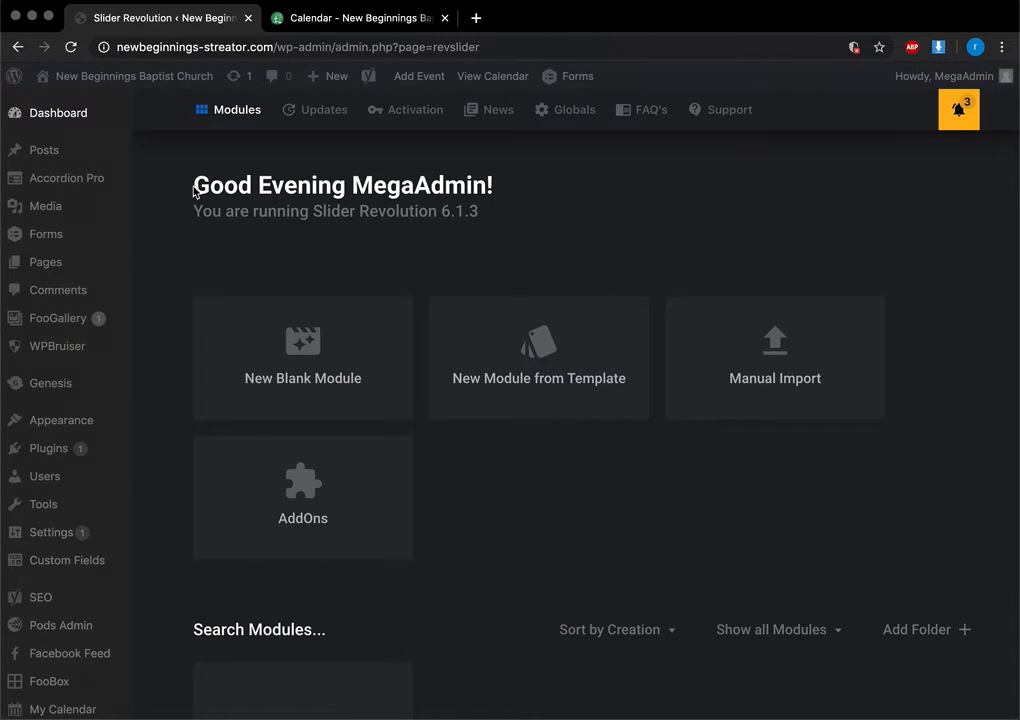
Reload the public calendar page, then open the church site's home page with its welcome slider
{"action": "left_click", "coordinate": [380, 25]}
{"action": "key", "text": "super+r"}
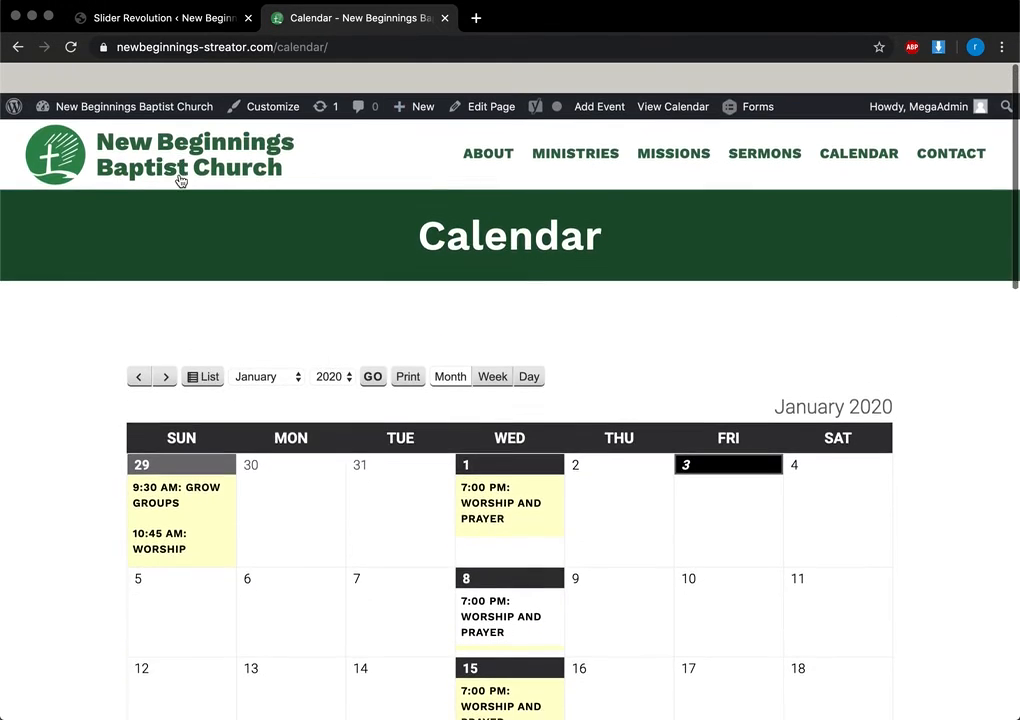
{"action": "left_click", "coordinate": [138, 150]}
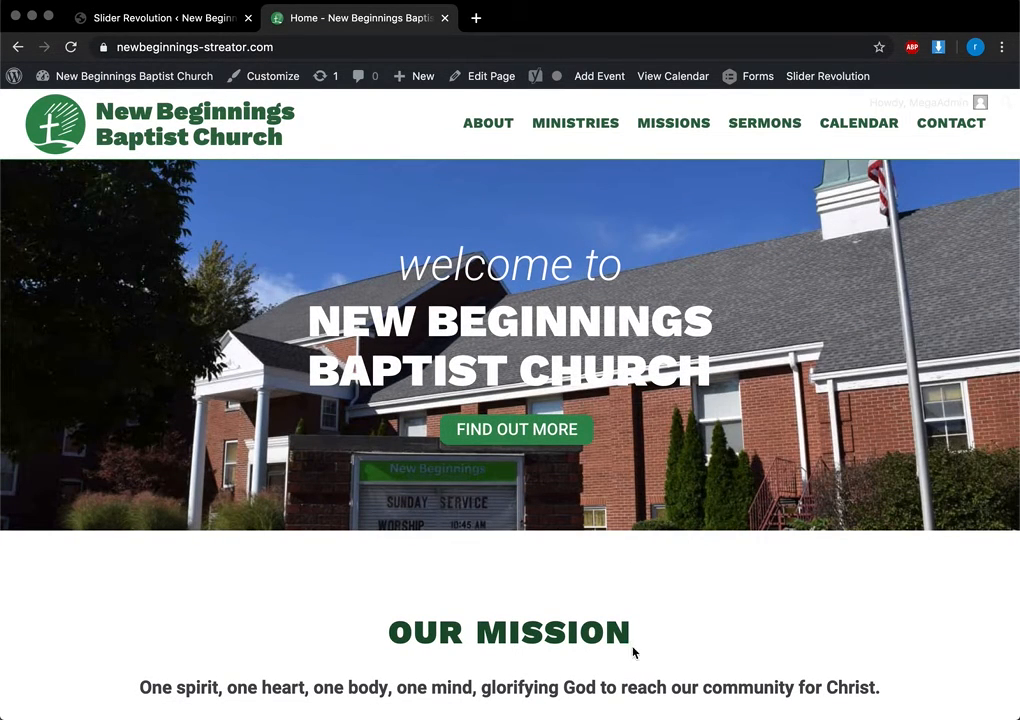
Return to the Slider Revolution 6.1.3 dashboard and scroll through its module list showing Slider 1
{"action": "left_click", "coordinate": [156, 22]}
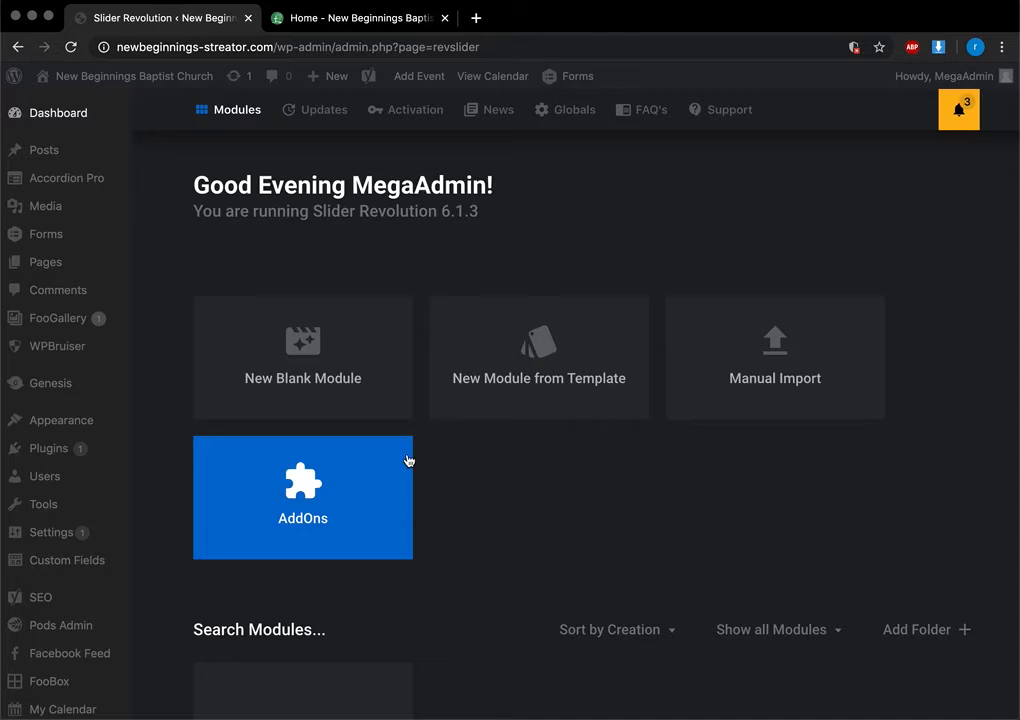
{"action": "scroll", "coordinate": [533, 590], "scroll_direction": "down", "scroll_amount": 1}
{"action": "scroll", "coordinate": [531, 590], "scroll_direction": "up", "scroll_amount": 1}
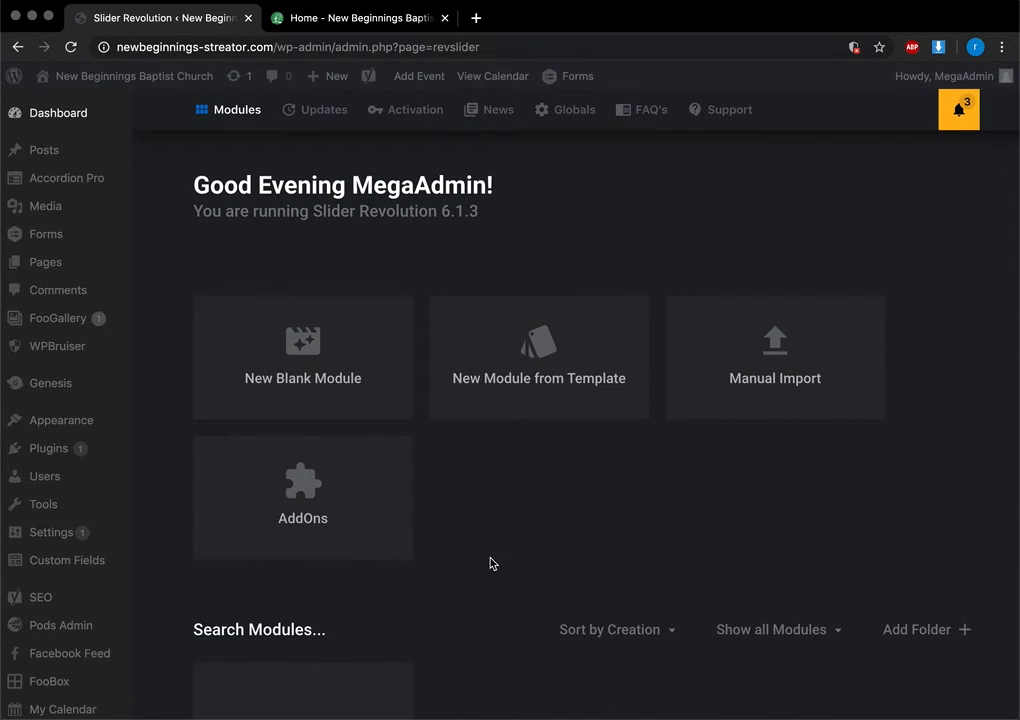
{"action": "scroll", "coordinate": [490, 565], "scroll_direction": "down", "scroll_amount": 6}
{"action": "scroll", "coordinate": [490, 560], "scroll_direction": "up", "scroll_amount": 6}
{"action": "scroll", "coordinate": [494, 563], "scroll_direction": "down", "scroll_amount": 2}
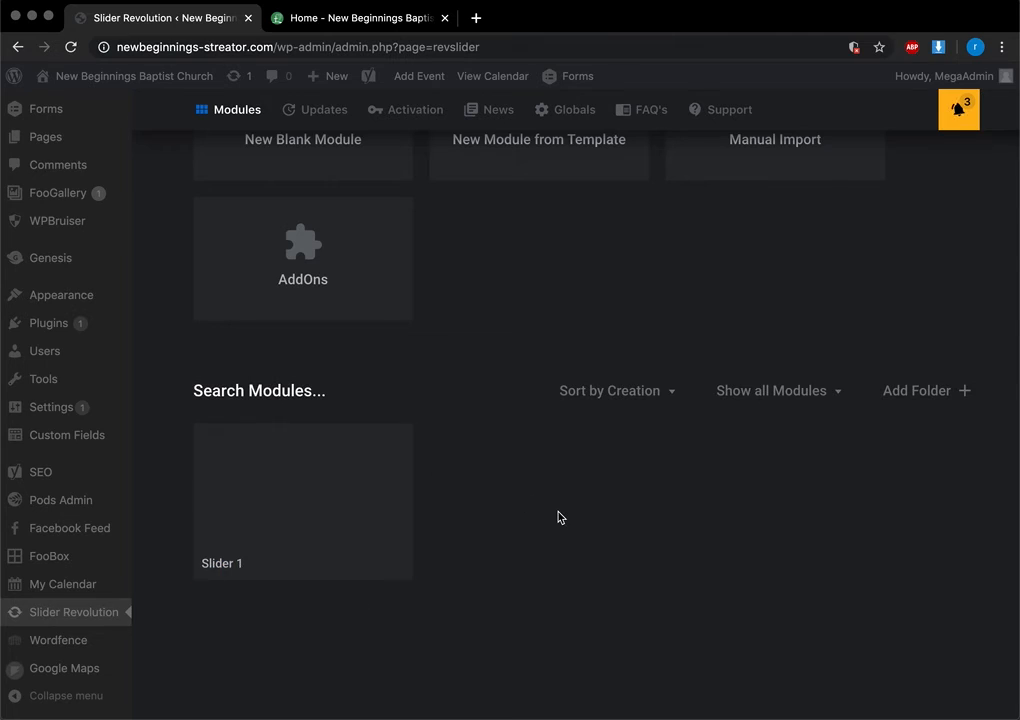
{"action": "scroll", "coordinate": [307, 551], "scroll_direction": "down", "scroll_amount": 2}
{"action": "scroll", "coordinate": [88, 652], "scroll_direction": "down", "scroll_amount": 1}
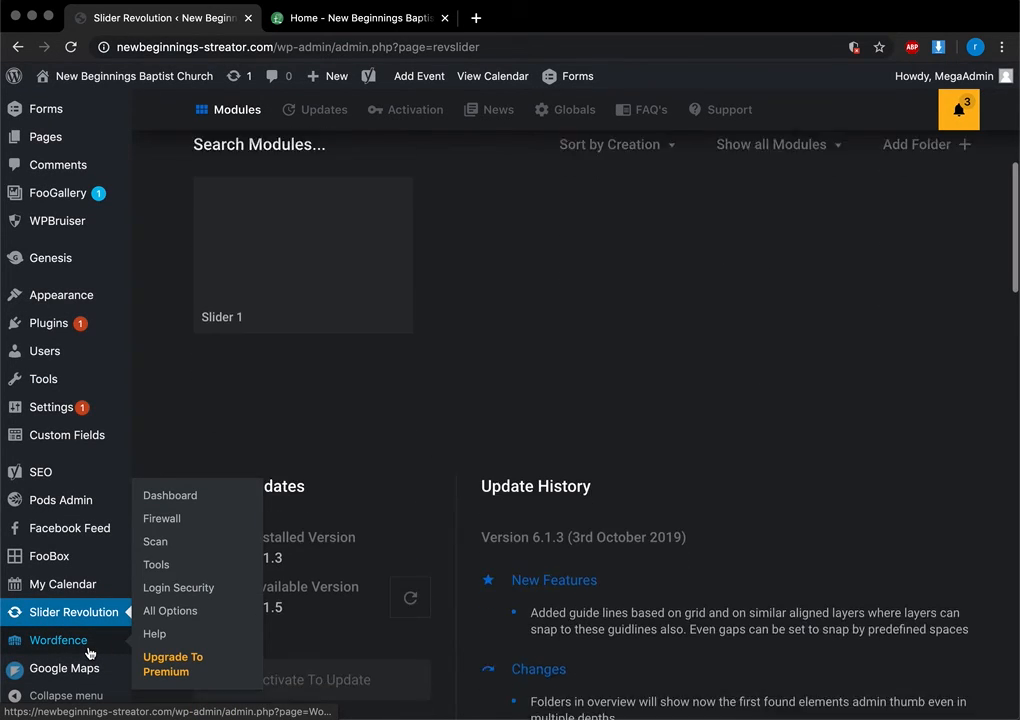
{"action": "scroll", "coordinate": [88, 652], "scroll_direction": "up", "scroll_amount": 7}
{"action": "scroll", "coordinate": [88, 652], "scroll_direction": "down", "scroll_amount": 1}
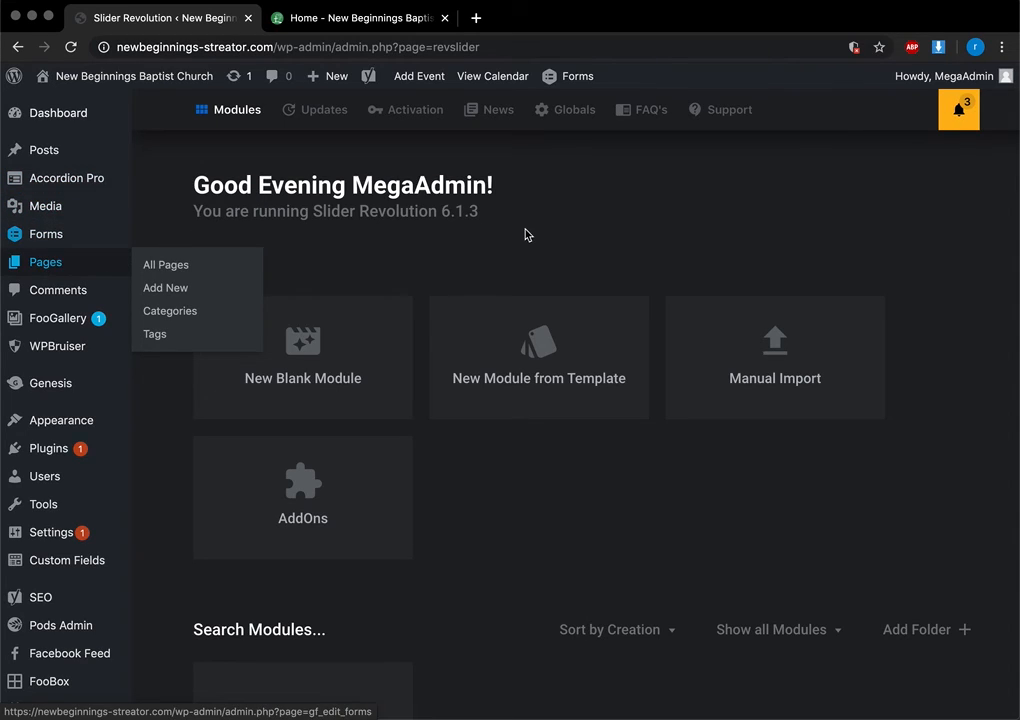
Bring up the main admin Dashboard with its At a Glance, Activity and Quick Draft panels
{"action": "mouse_move", "coordinate": [60, 116]}
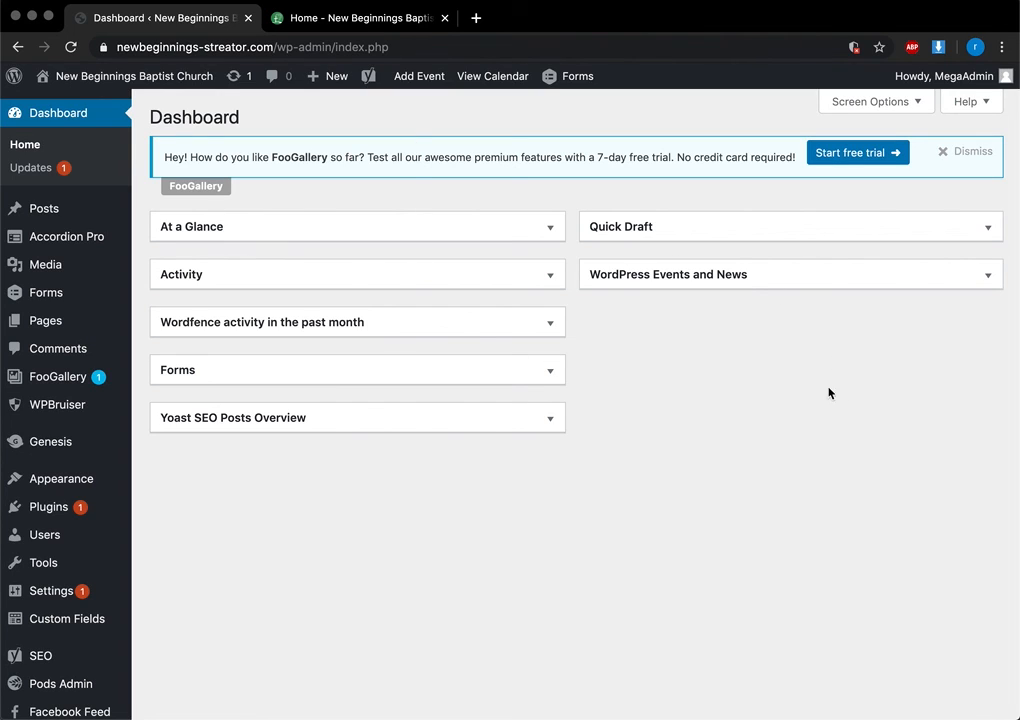
{"action": "right_click", "coordinate": [779, 691]}
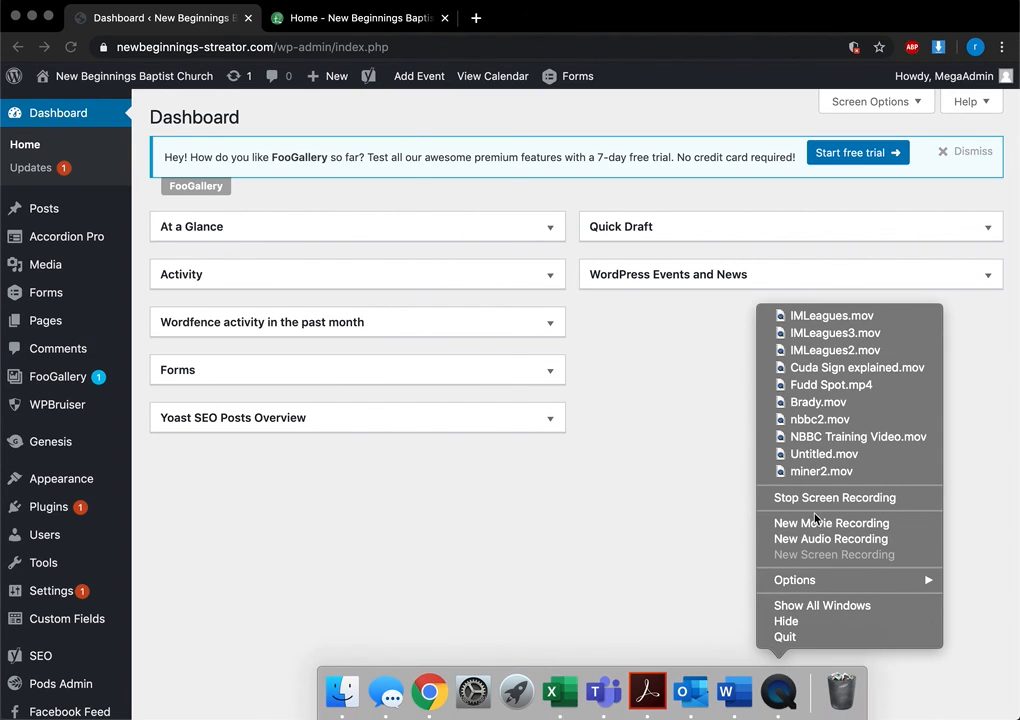